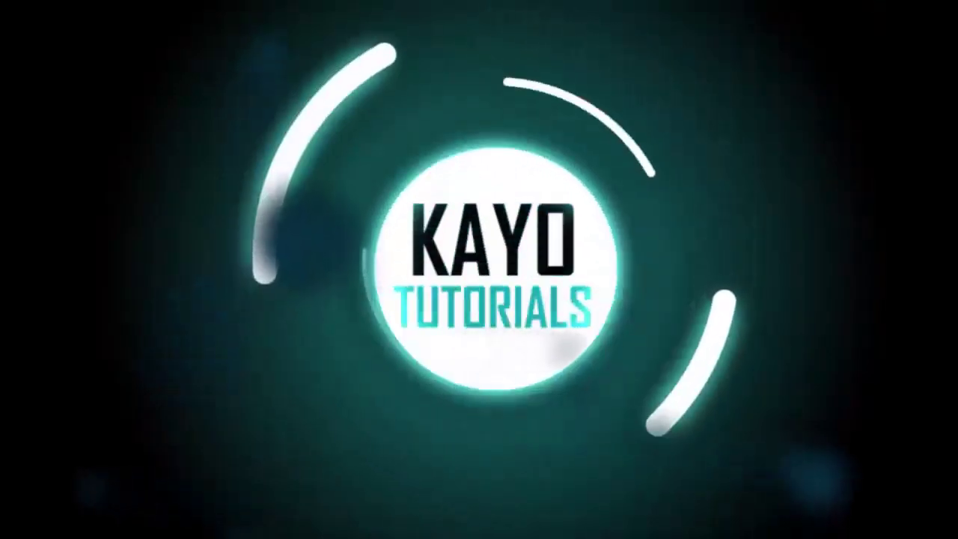
Select all of the tutorial title text in the Notepad note
key("ctrl+a")
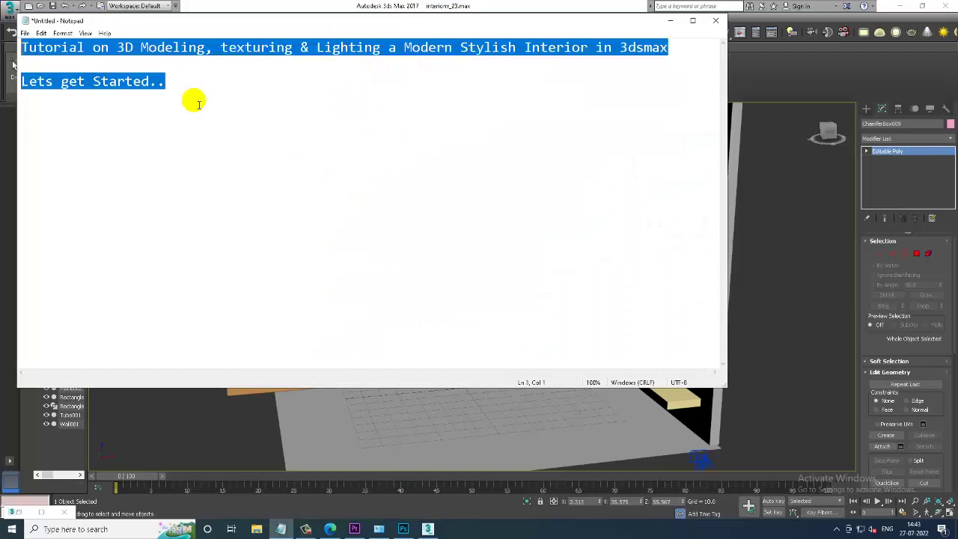
Minimize Notepad and zoom in on the floor lamp
left_click(671, 22)
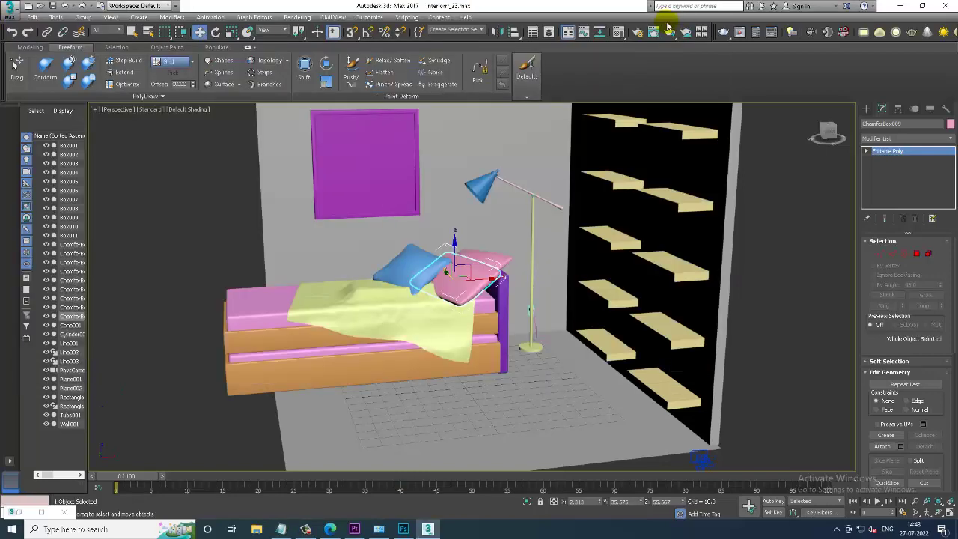
scroll(527, 216, "up", 1)
scroll(524, 240, "up", 3)
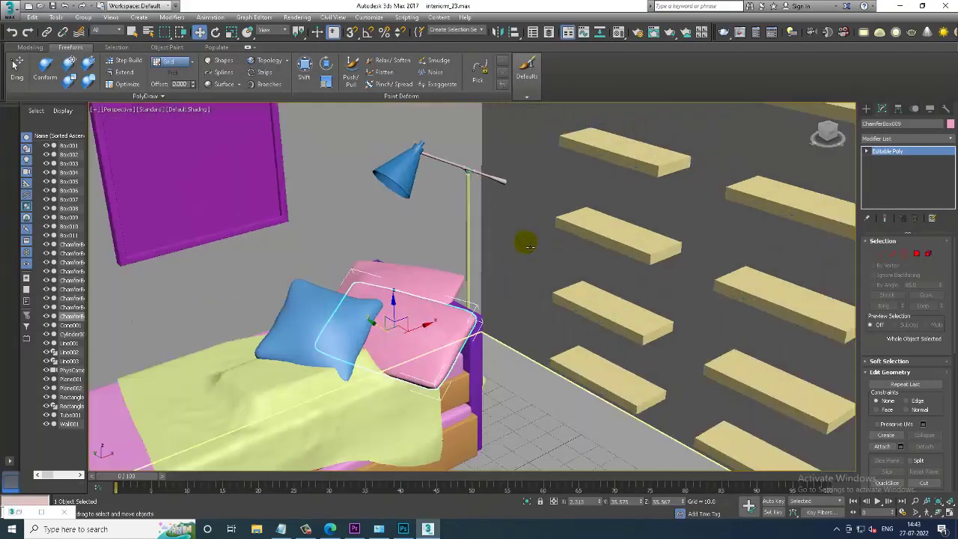
scroll(484, 215, "up", 2)
scroll(484, 216, "up", 2)
Select the floor lamp's arm and its remaining parts
left_click(527, 148)
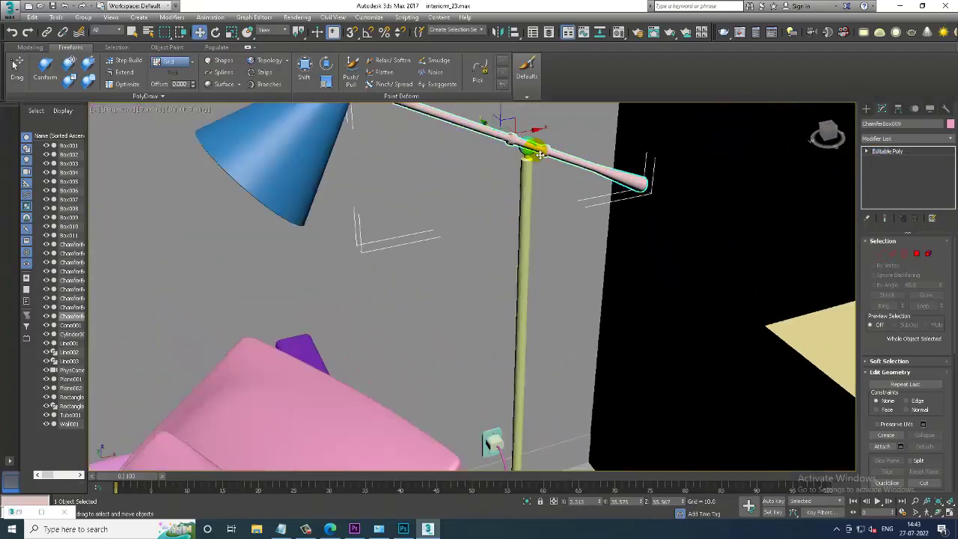
left_click(527, 172, "ctrl")
scroll(517, 180, "down", 2)
left_click(374, 155, "ctrl")
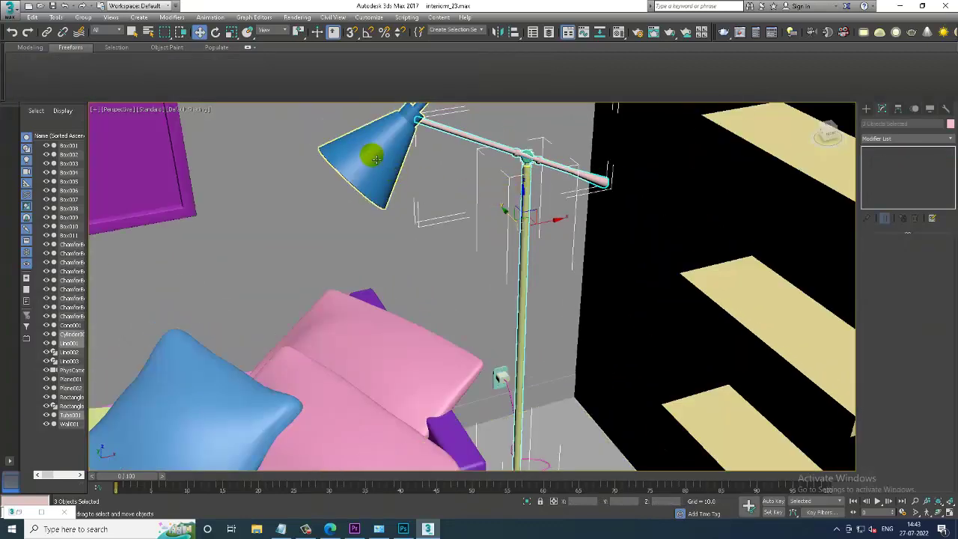
scroll(446, 222, "down", 2)
scroll(456, 303, "up", 2)
scroll(455, 299, "up", 1)
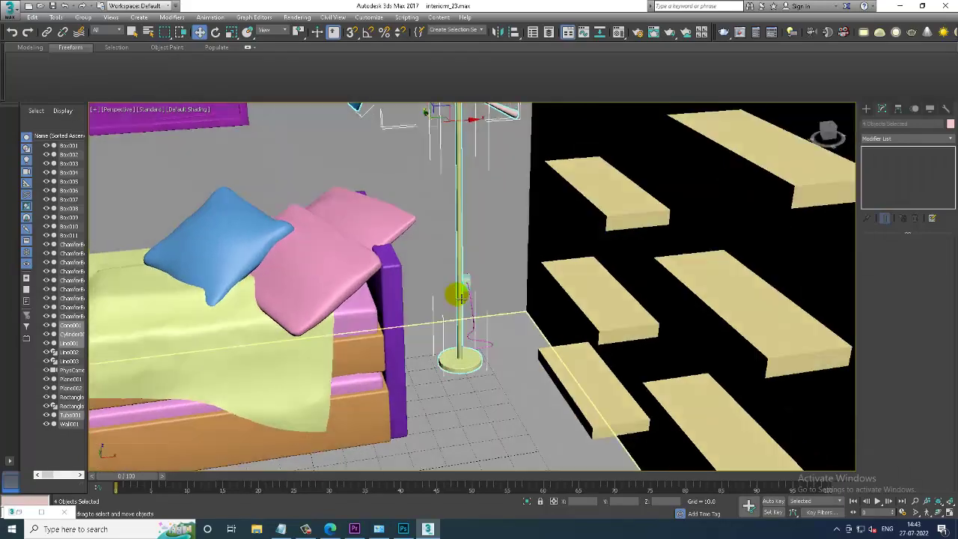
Switch to Rotate and orbit closely around the selected lamp
key("e")
scroll(453, 254, "down", 2)
mouse_move(456, 256)
middle_mouse_down("alt")
mouse_move(445, 226)
mouse_move(472, 218)
mouse_move(489, 231)
mouse_move(503, 268)
middle_mouse_up("alt")
scroll(477, 217, "up", 3)
scroll(496, 261, "down", 3)
scroll(492, 261, "down", 3)
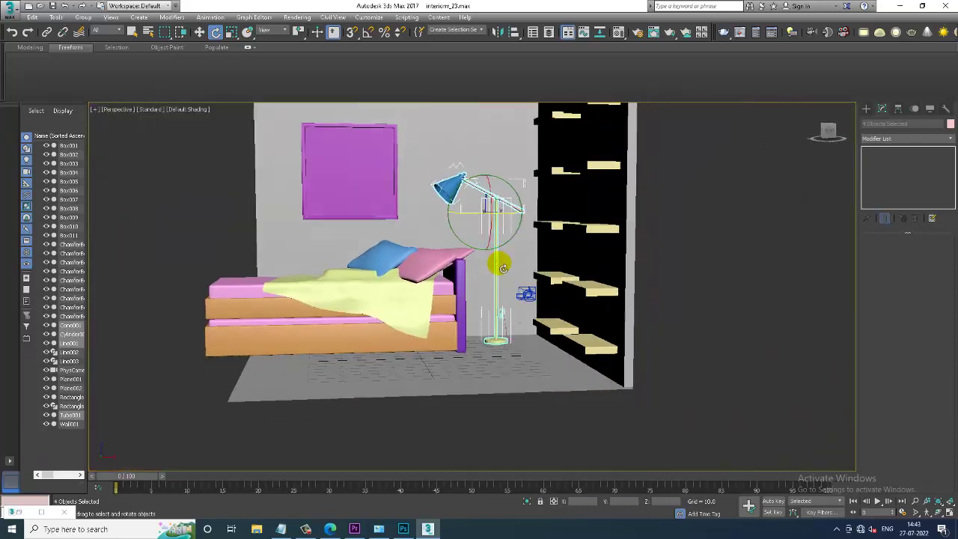
Deselect the lamp, widen the room view and restore the reference bedroom photo
left_click(723, 263)
mouse_move(723, 262)
middle_mouse_down("alt")
mouse_move(561, 235)
mouse_move(427, 285)
middle_mouse_up("alt")
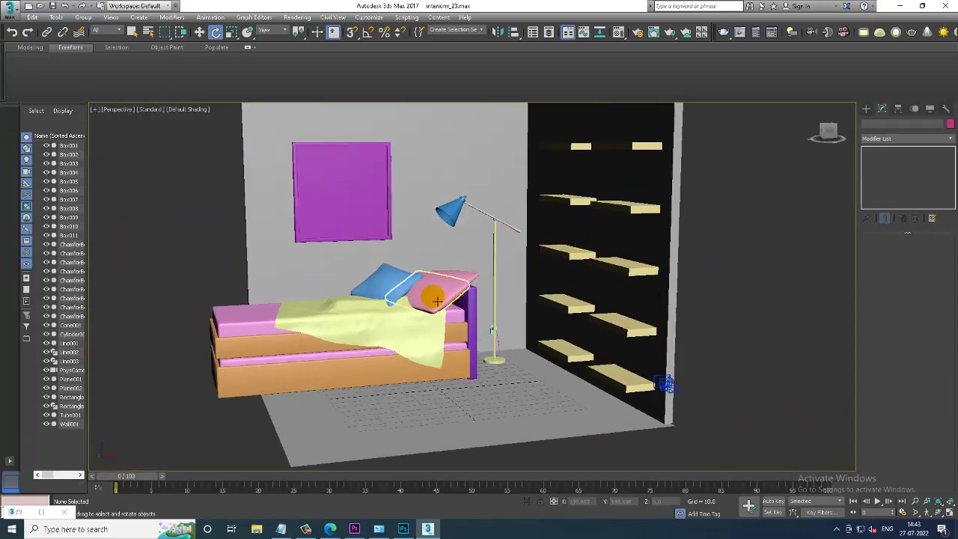
left_click(19, 512)
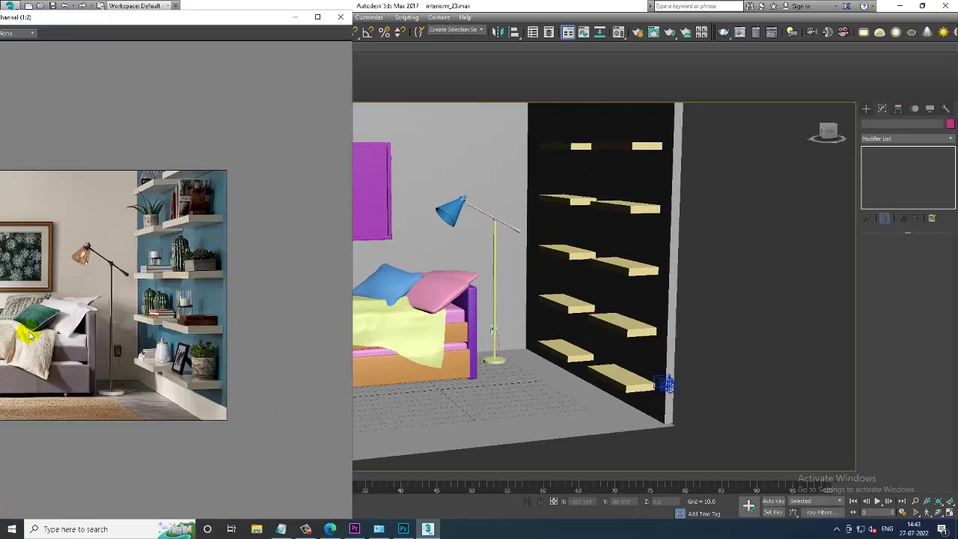
Orbit to a frontal view of the bed, selecting and then deselecting the bed and blanket
scroll(28, 335, "up", 1)
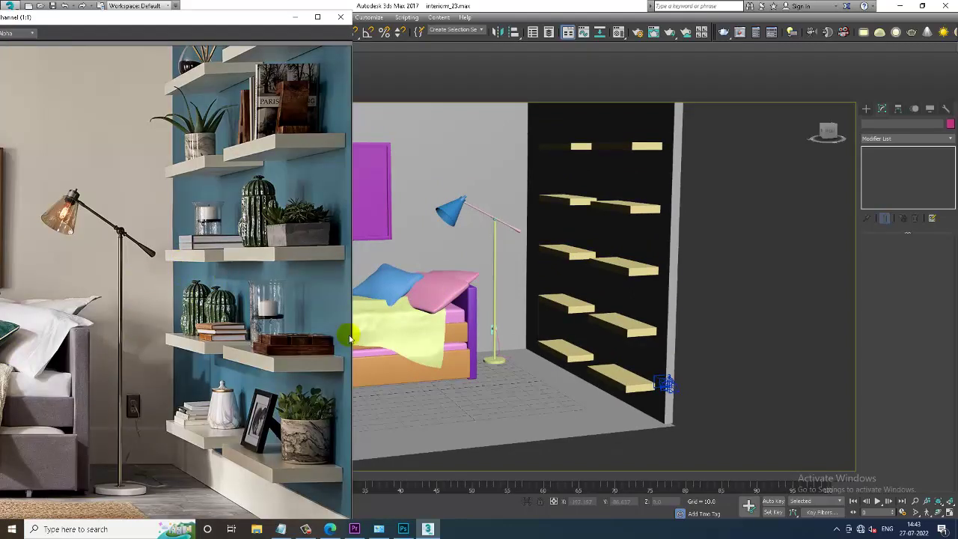
middle_click_drag(569, 310, 572, 306, "alt")
left_click(573, 316)
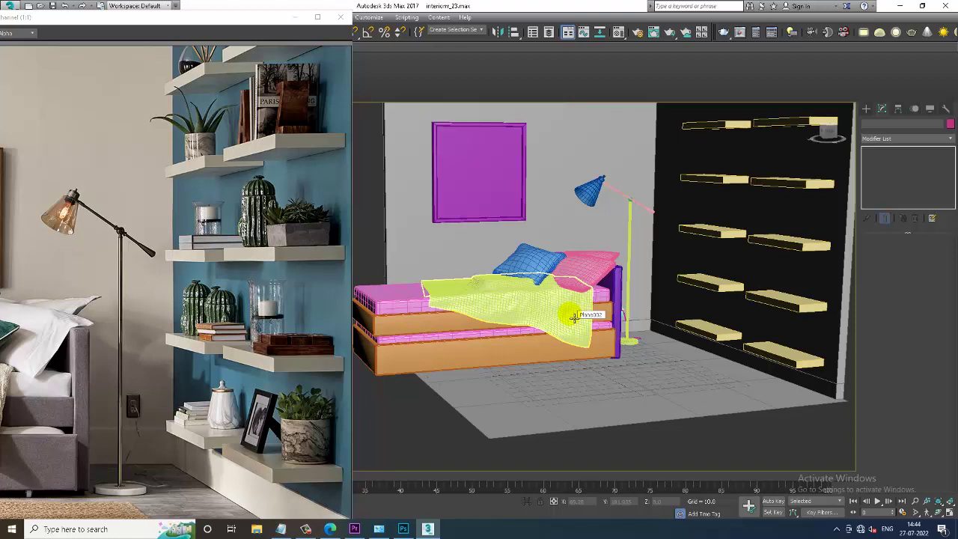
left_click(306, 529)
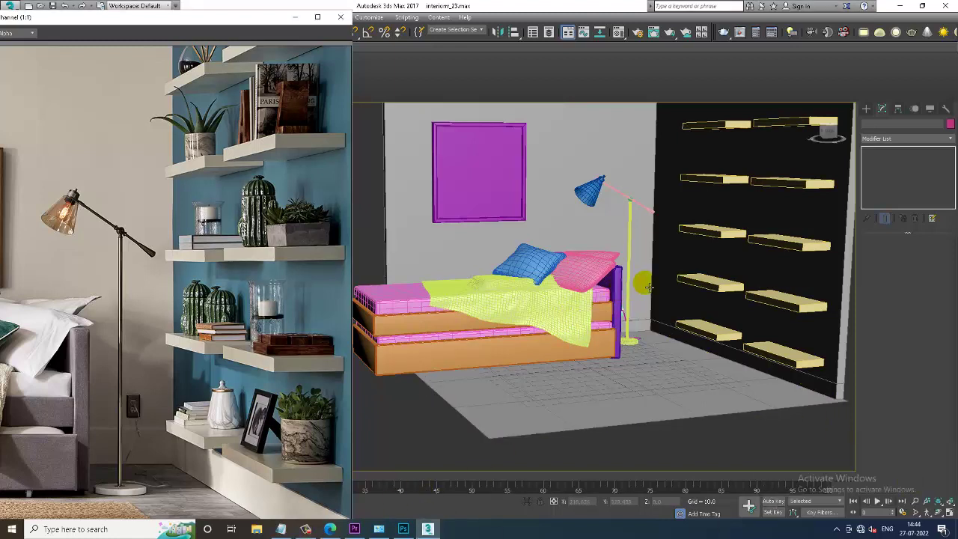
middle_click_drag(645, 286, 624, 298, "alt")
scroll(622, 262, "up", 3)
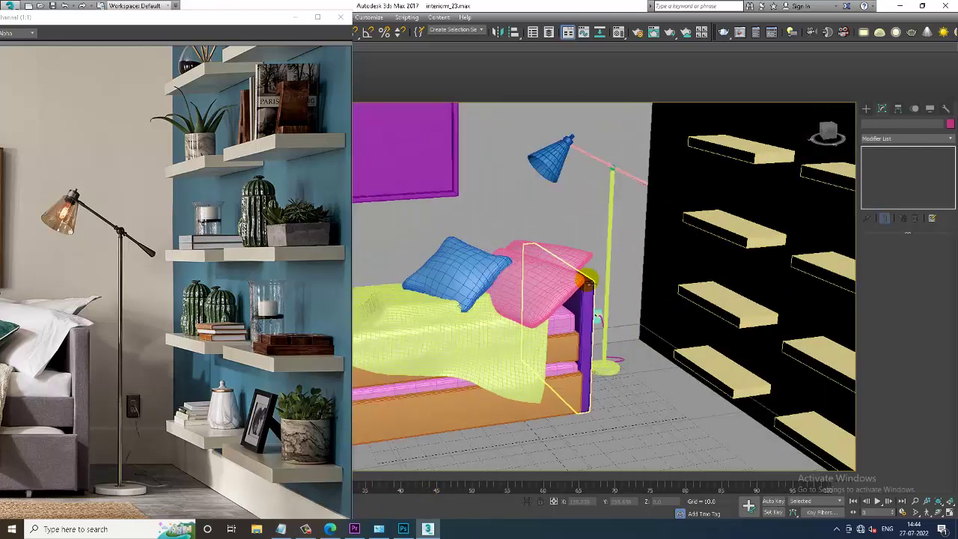
scroll(629, 239, "up", 3)
left_click(219, 418)
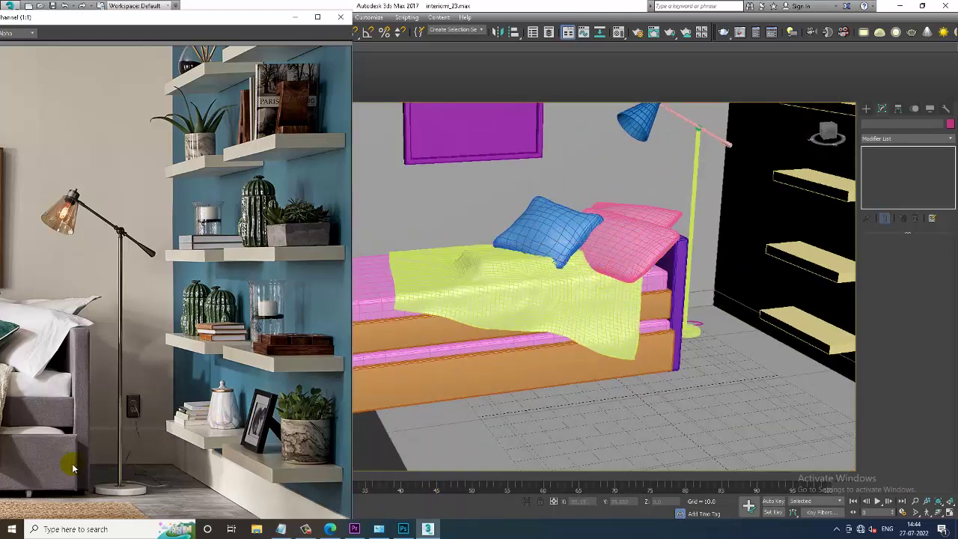
Level the view with the bed and choose Cylinder from Standard Primitives
scroll(47, 464, "up", 2)
scroll(23, 474, "up", 2)
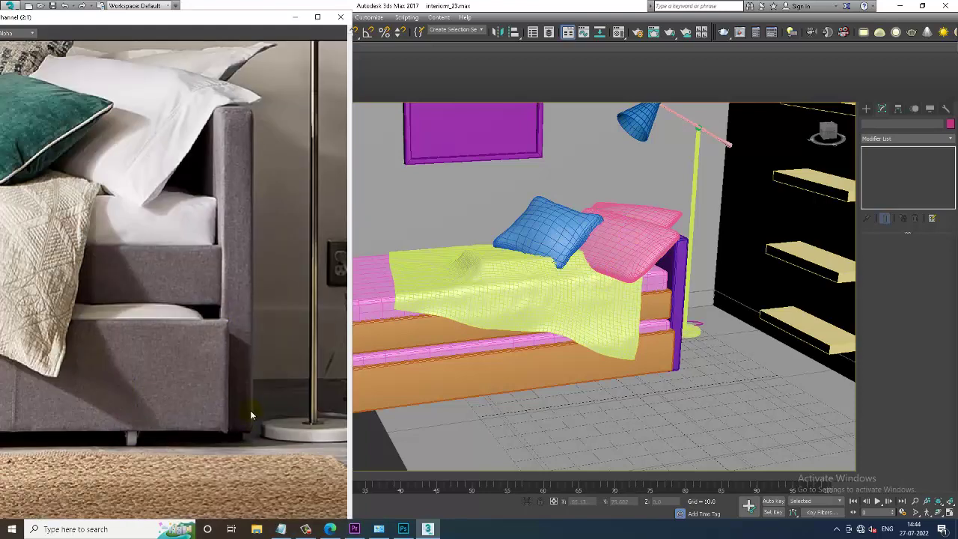
mouse_move(622, 322)
middle_mouse_down("alt")
mouse_move(624, 299)
mouse_move(639, 342)
middle_mouse_up("alt")
scroll(639, 343, "up", 2)
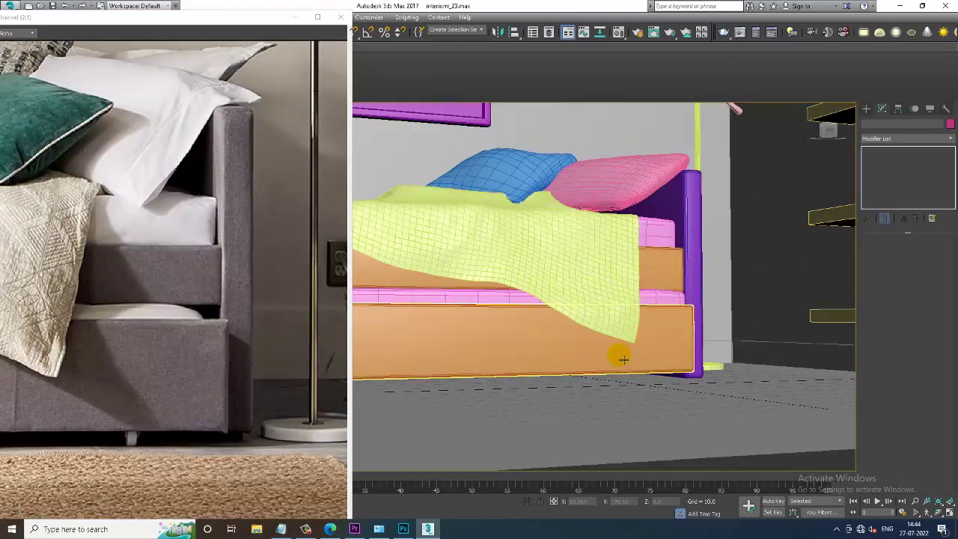
left_click(867, 111)
left_click(891, 191)
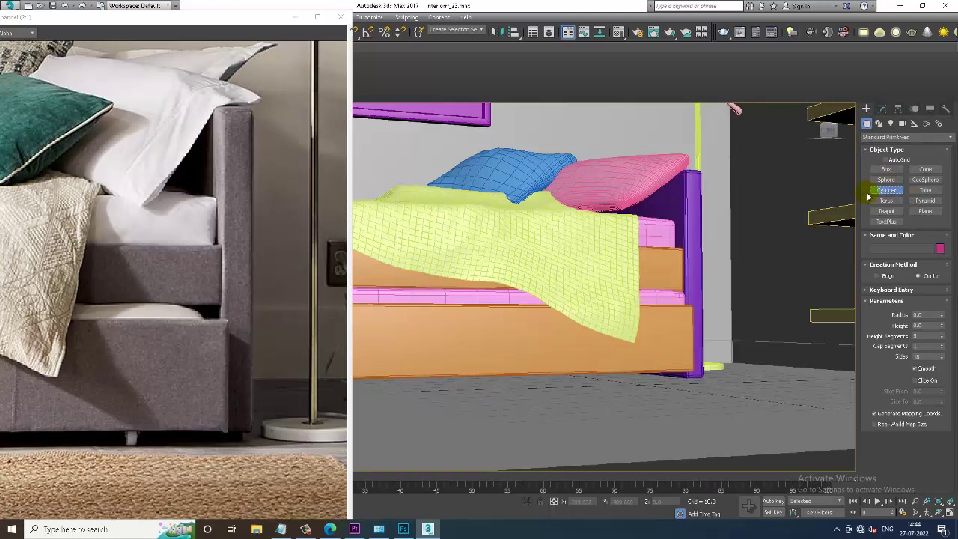
Maximize and pan the front view, shrink the reference photo, then return to four views
key("alt+w")
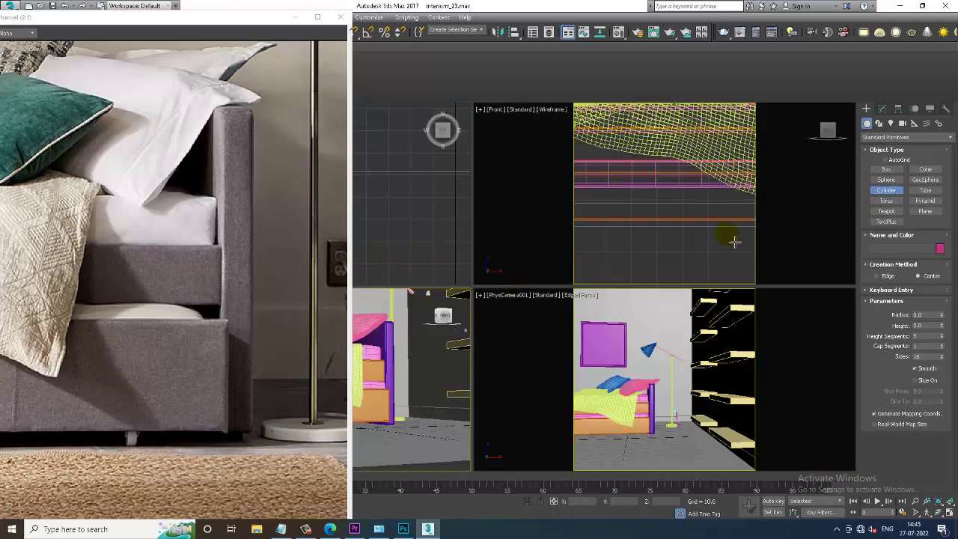
key("alt+w")
mouse_move(678, 242)
middle_mouse_down()
mouse_move(617, 285)
mouse_move(516, 305)
middle_mouse_up()
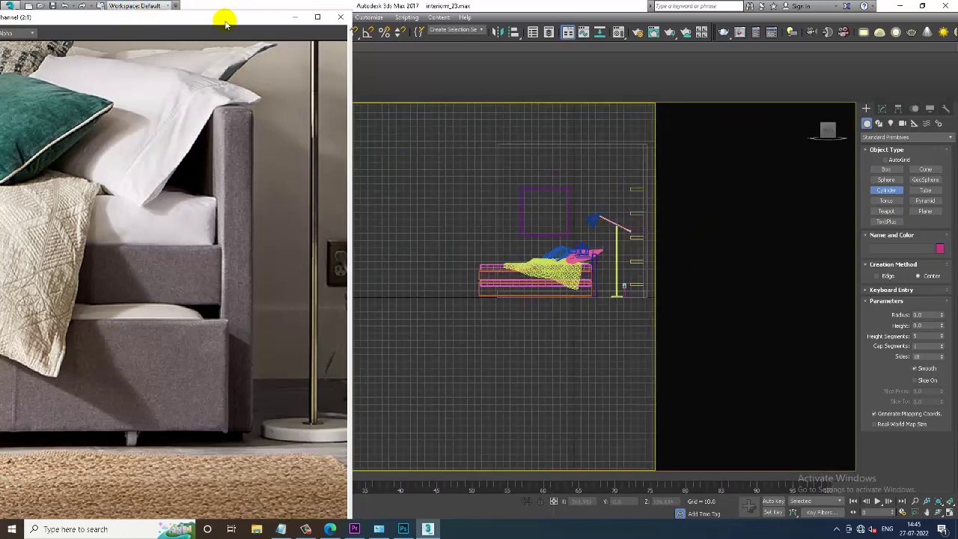
left_click_drag(225, 18, 131, 92)
scroll(530, 255, "up", 5)
key("alt+w")
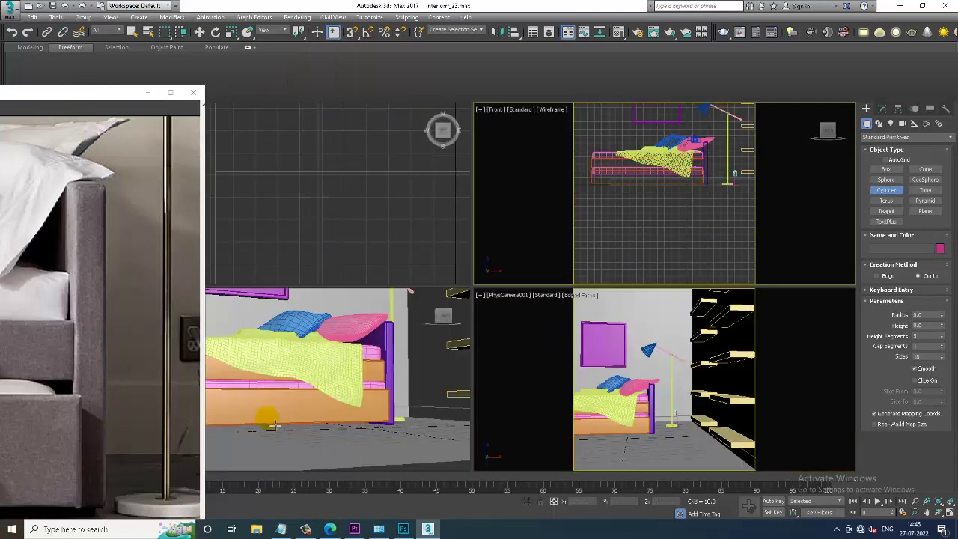
scroll(352, 382, "up", 2)
Make the lower-left viewport a Left view, zoom in and reposition the reference photo
key("l")
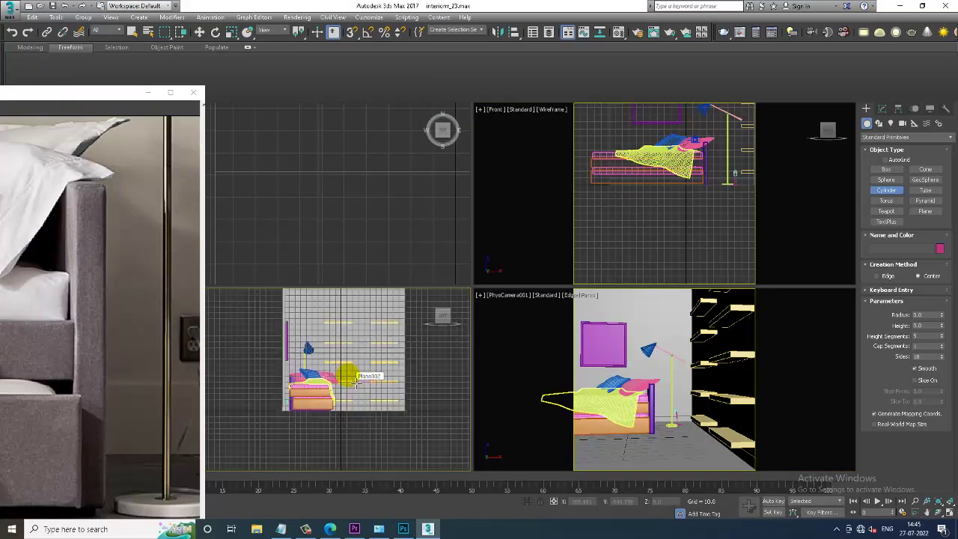
scroll(352, 390, "up", 2)
scroll(349, 394, "up", 2)
scroll(349, 395, "up", 2)
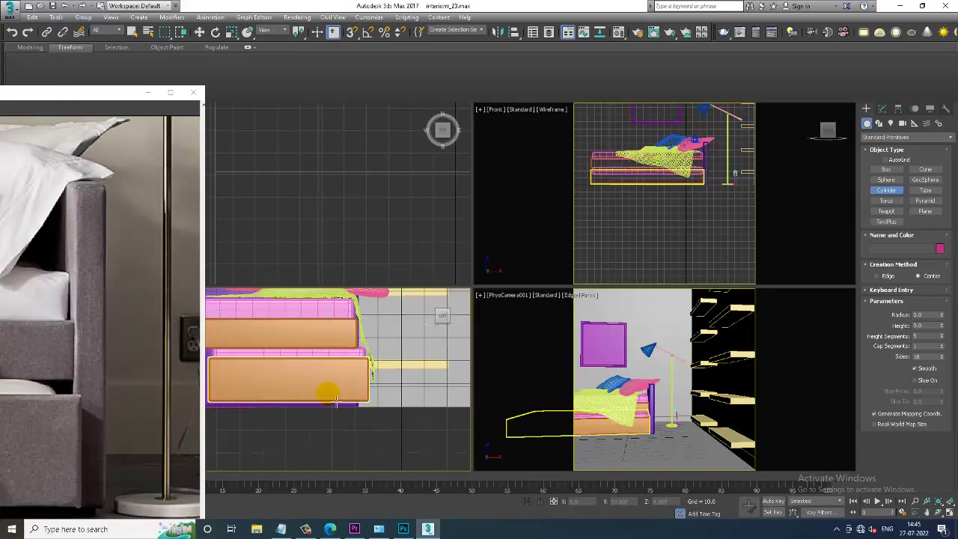
scroll(349, 396, "up", 2)
scroll(349, 399, "up", 1)
scroll(349, 401, "up", 1)
scroll(349, 402, "down", 3)
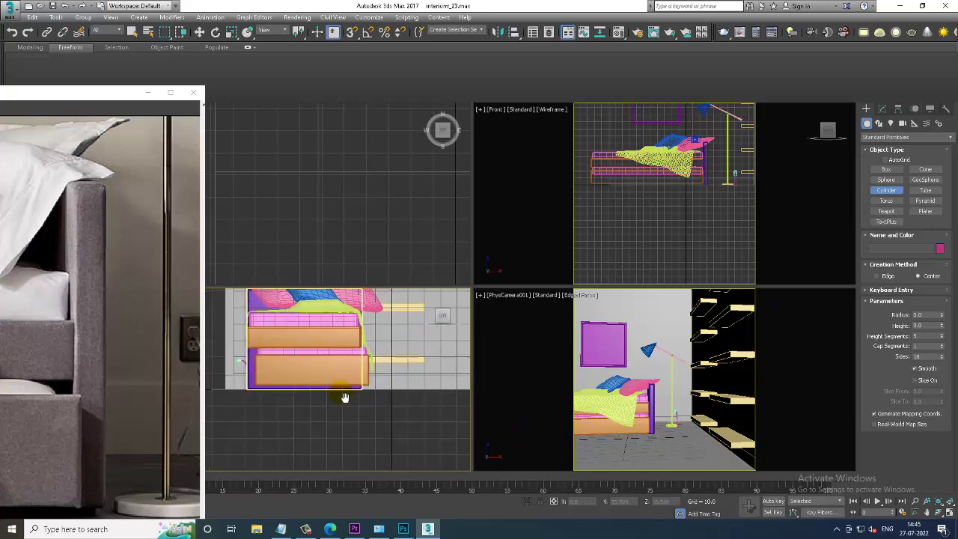
scroll(348, 401, "down", 1)
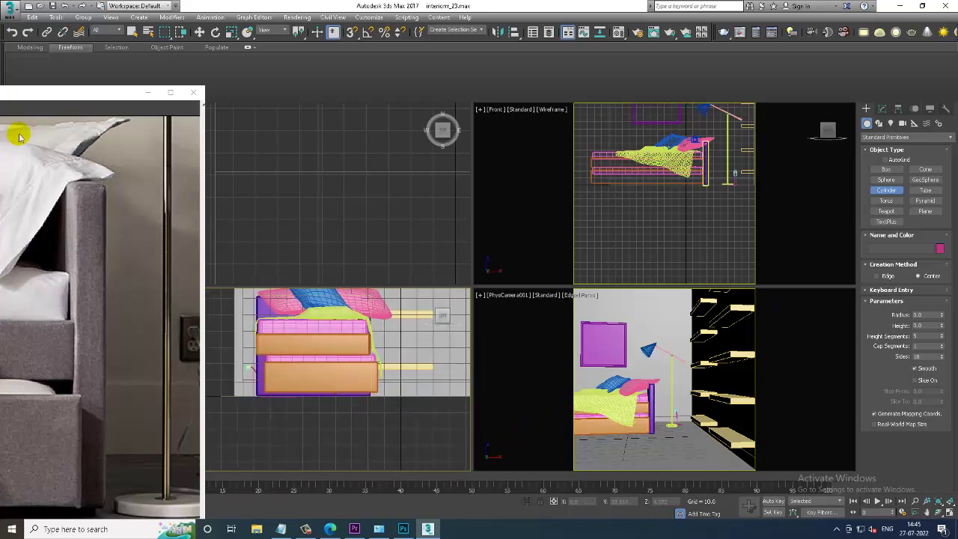
left_click_drag(58, 90, 58, 25)
scroll(439, 360, "up", 2)
scroll(406, 391, "up", 2)
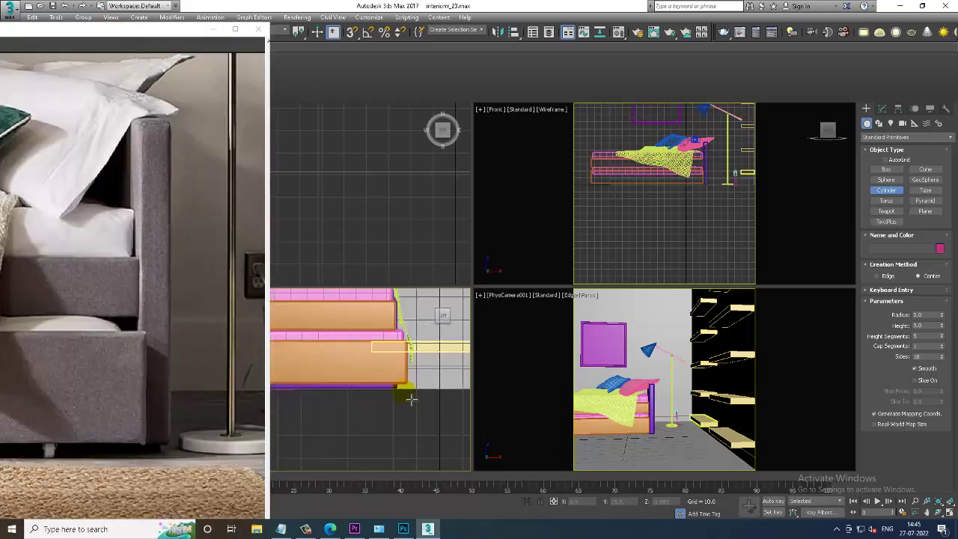
scroll(423, 388, "up", 1)
Draw a flat cylinder beside the bed's base and view it close up in maximized Perspective
left_click_drag(434, 390, 442, 395)
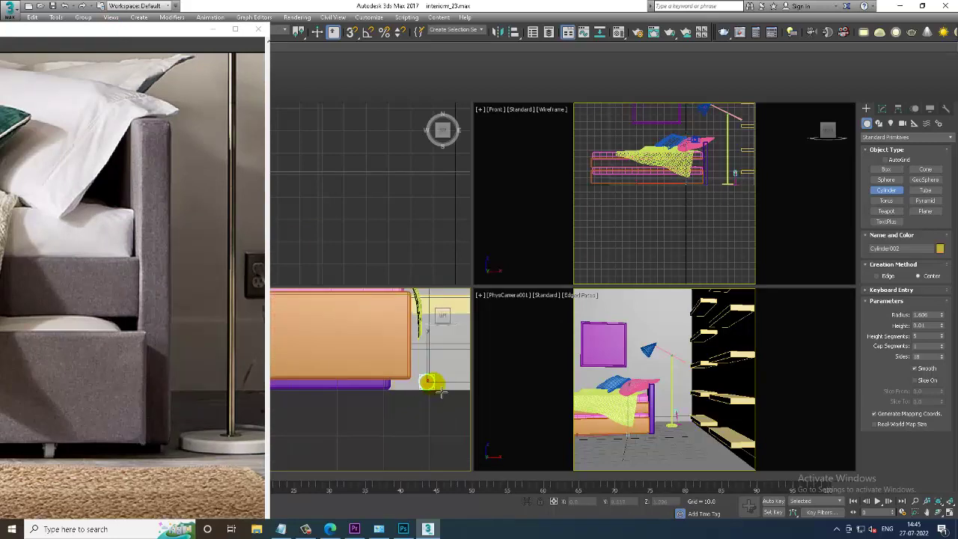
right_click(429, 381)
key("alt+w")
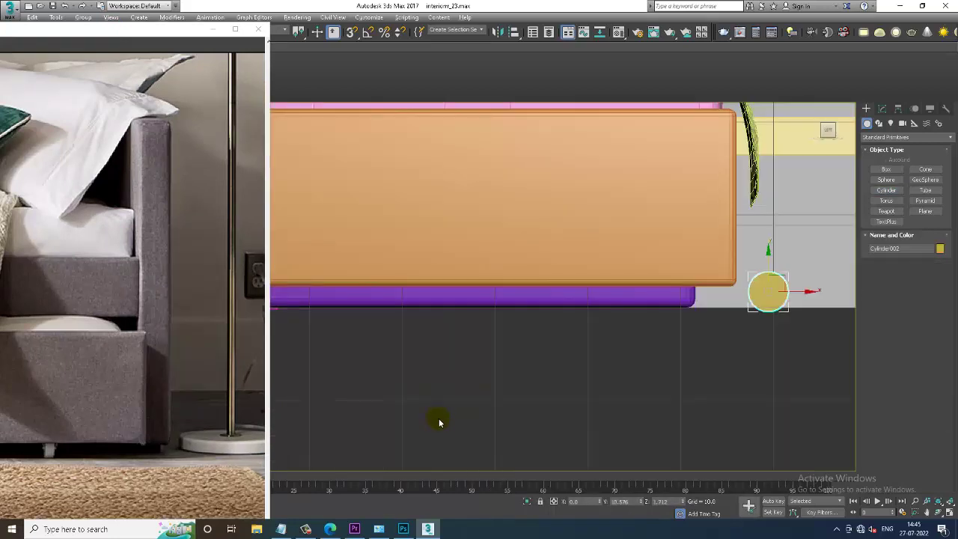
key("alt+w")
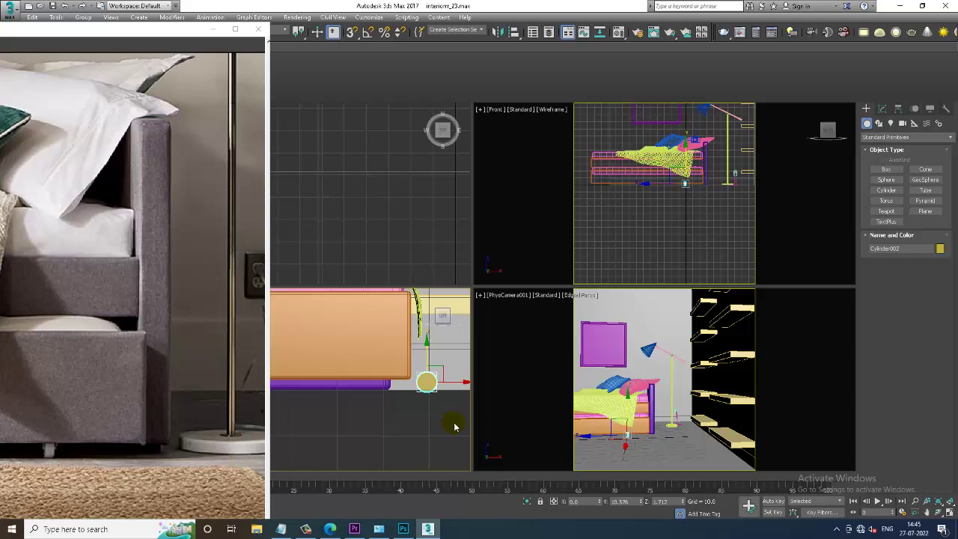
key("p")
key("alt+w")
mouse_move(455, 417)
middle_mouse_down("alt")
mouse_move(632, 367)
mouse_move(656, 372)
mouse_move(637, 349)
mouse_move(656, 339)
mouse_move(629, 351)
mouse_move(763, 320)
middle_mouse_up("alt")
scroll(629, 350, "up", 2)
scroll(632, 357, "up", 2)
Lower the cylinder's Height Segments to 3, keeping 18 sides
left_click(882, 108)
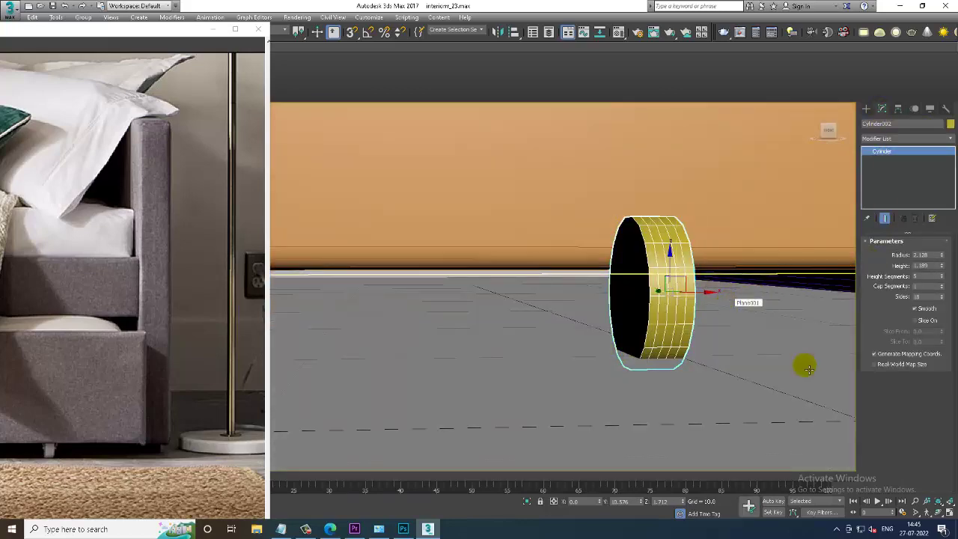
middle_click_drag(637, 300, 654, 298, "alt")
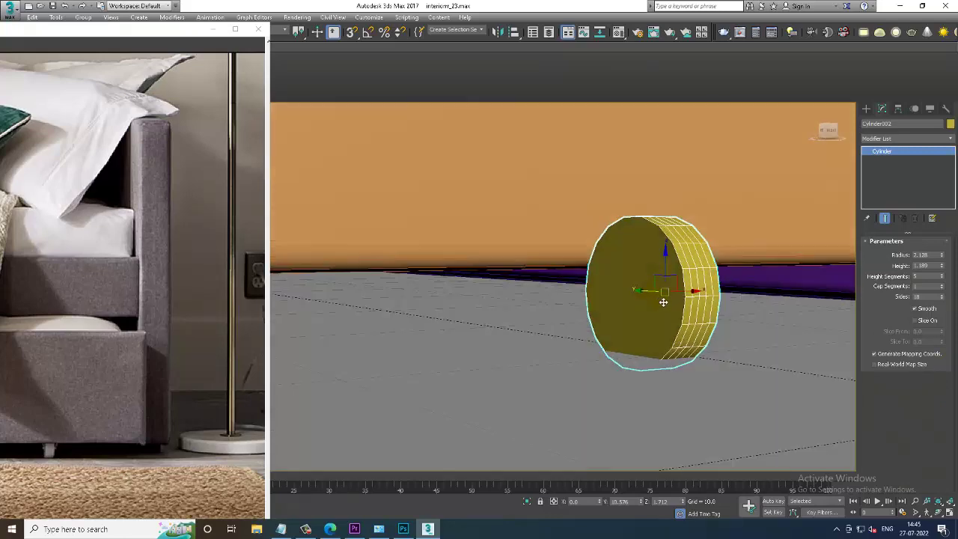
left_click(942, 279)
left_click(942, 280)
middle_click_drag(777, 321, 762, 318, "alt")
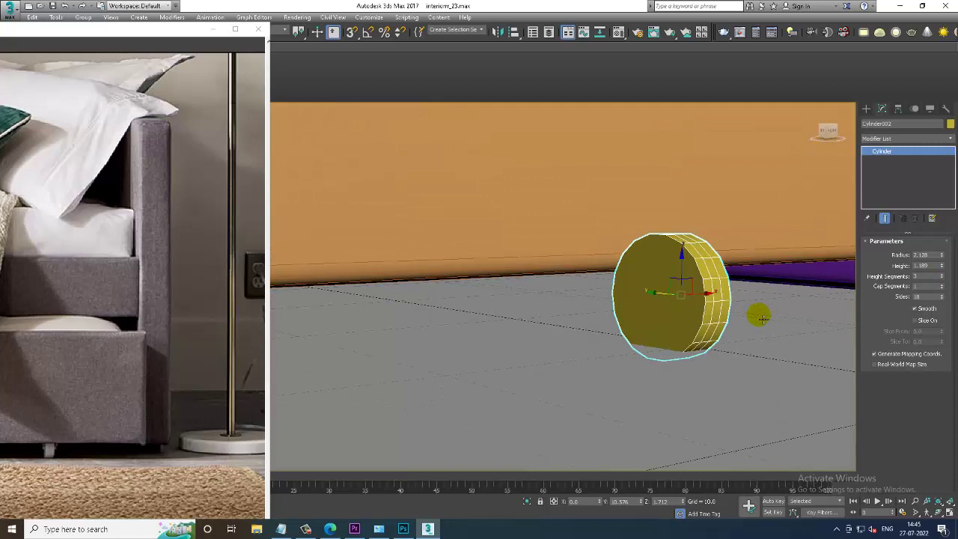
Convert the cylinder to an Editable Poly and select its front cap face
right_click(636, 270)
mouse_move(657, 371)
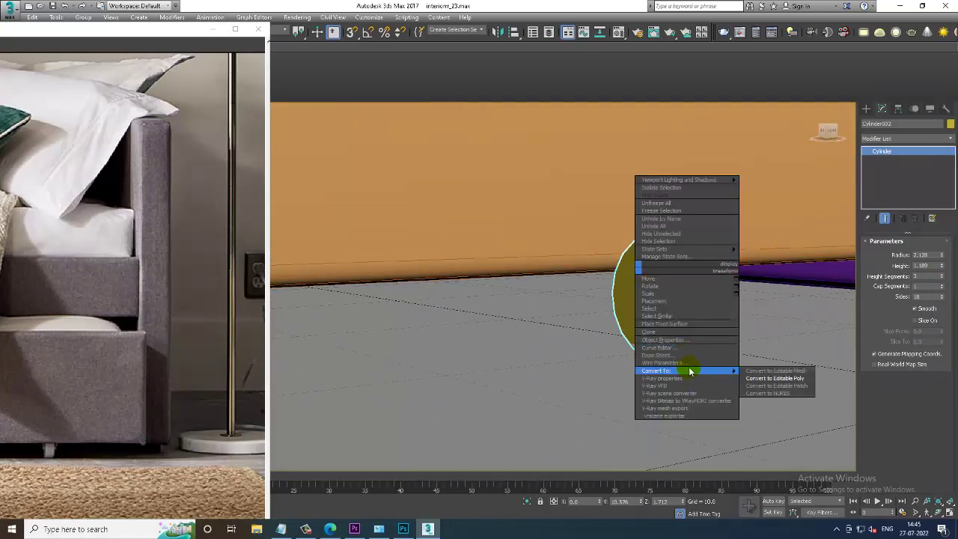
left_click(775, 378)
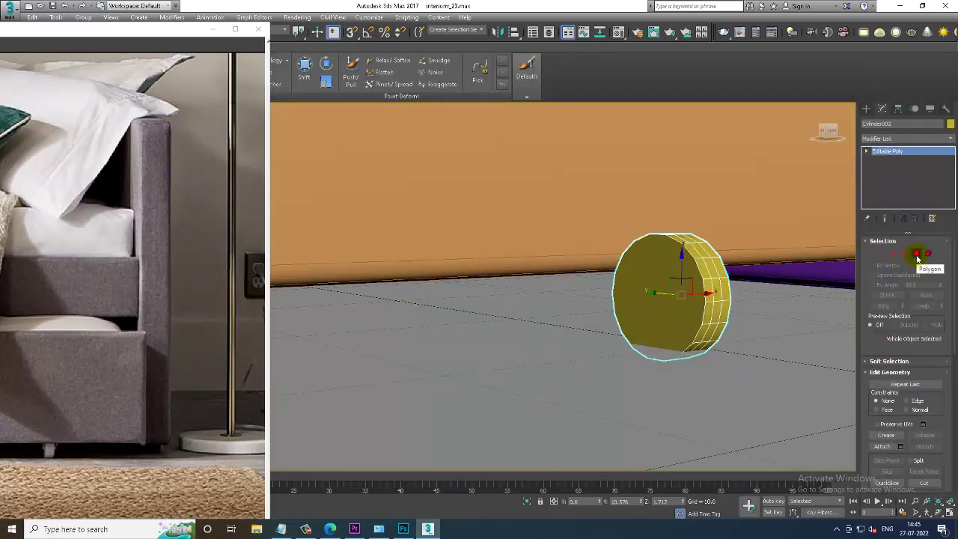
left_click(918, 254)
left_click(655, 307)
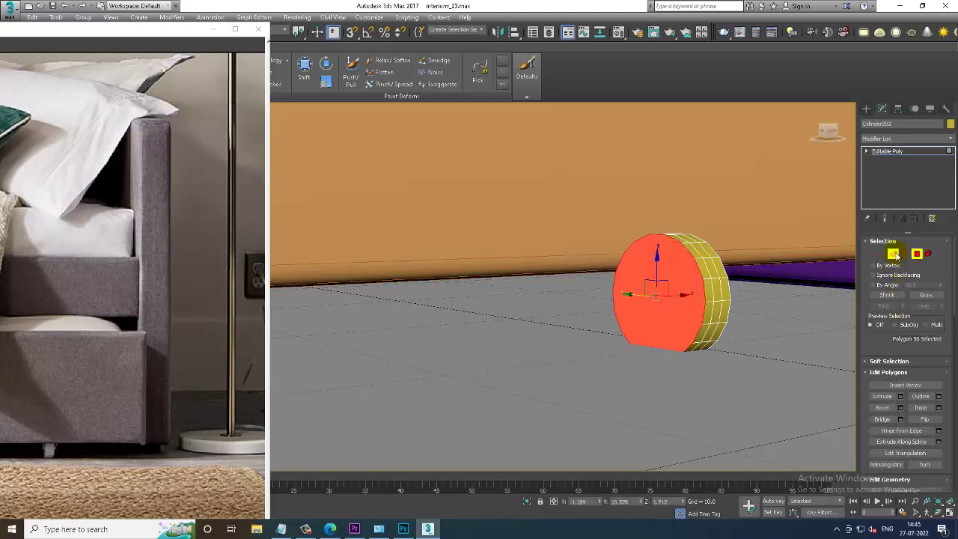
Chamfer the front rim edges, previewing a 0.245 chamfer width
left_click(895, 256)
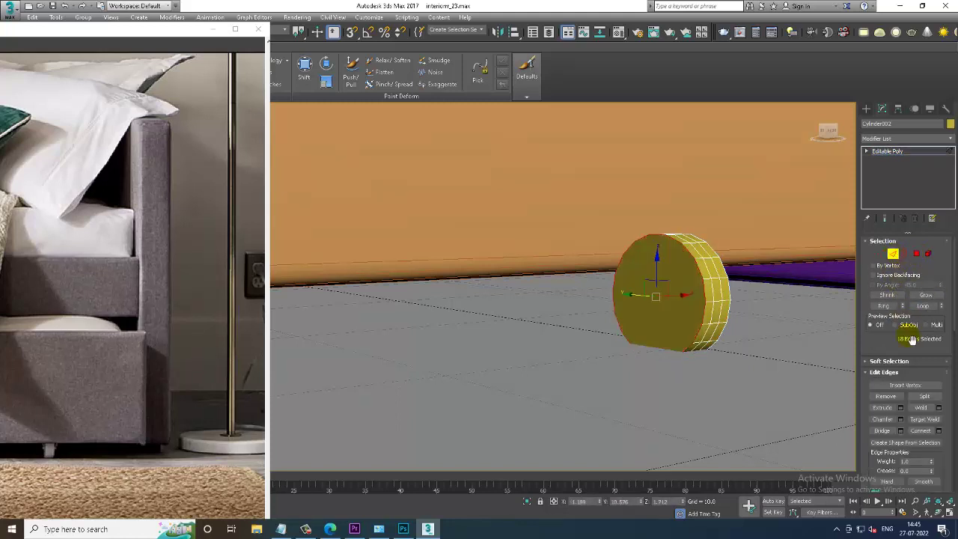
left_click(901, 419)
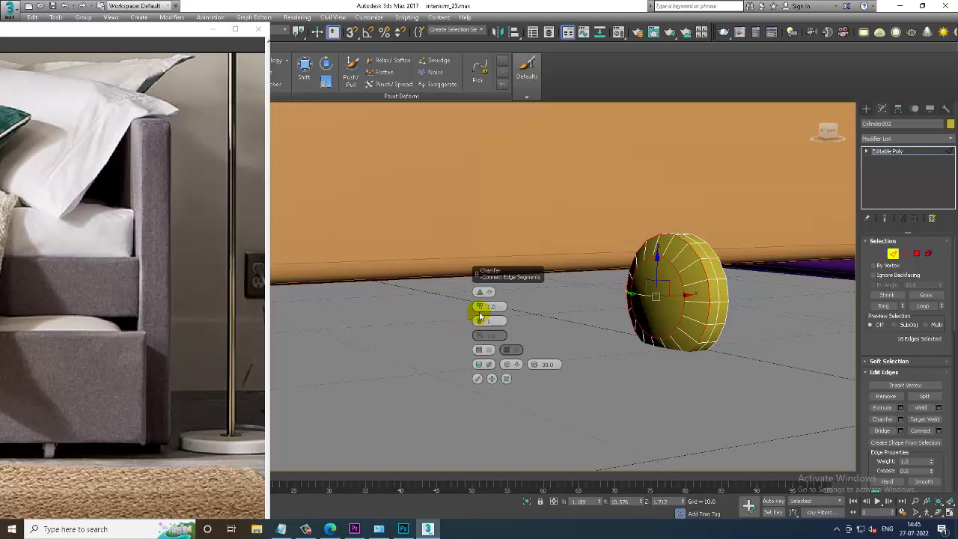
left_click_drag(475, 310, 484, 321)
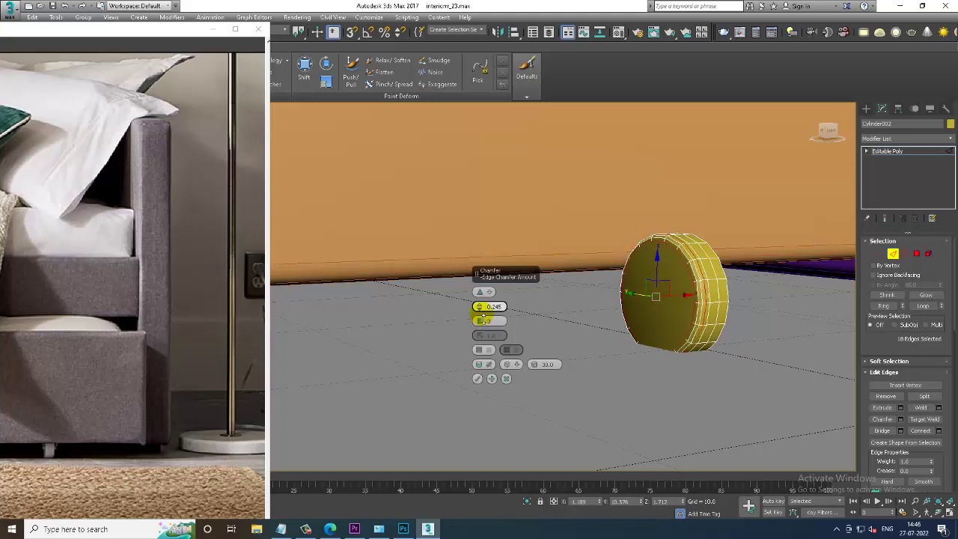
Apply the front rim chamfer, then chamfer the back rim edges too
left_click(478, 378)
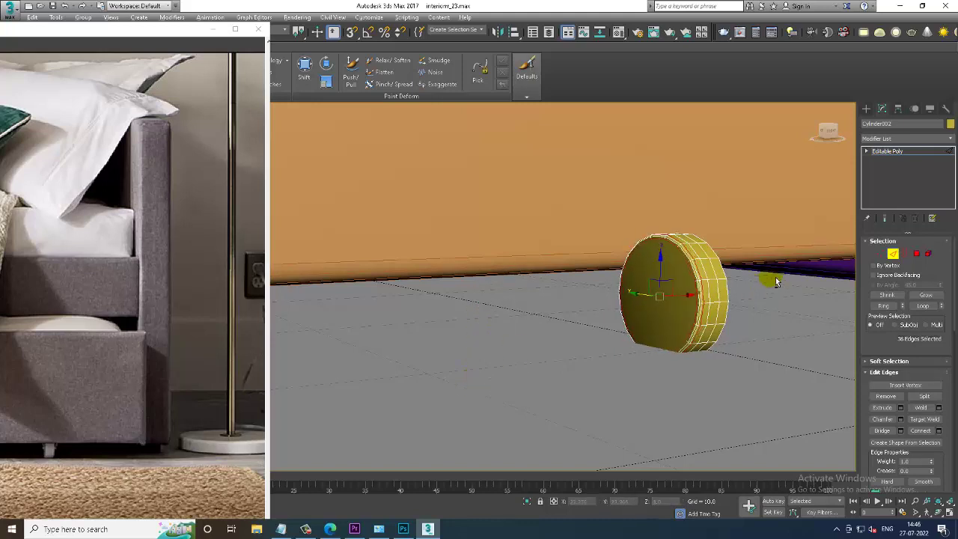
left_click(917, 256)
left_click(646, 319)
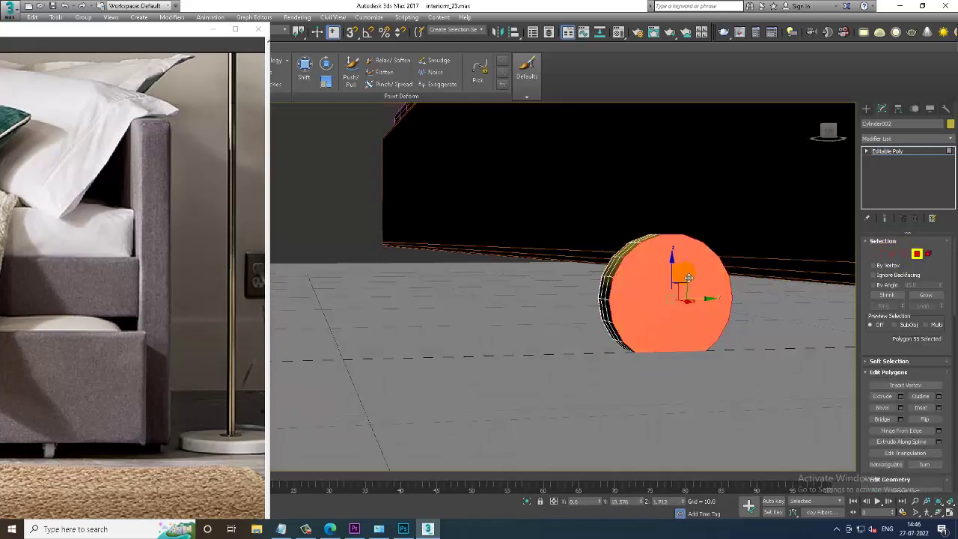
middle_click_drag(683, 276, 717, 293, "alt")
left_click(892, 254, "ctrl")
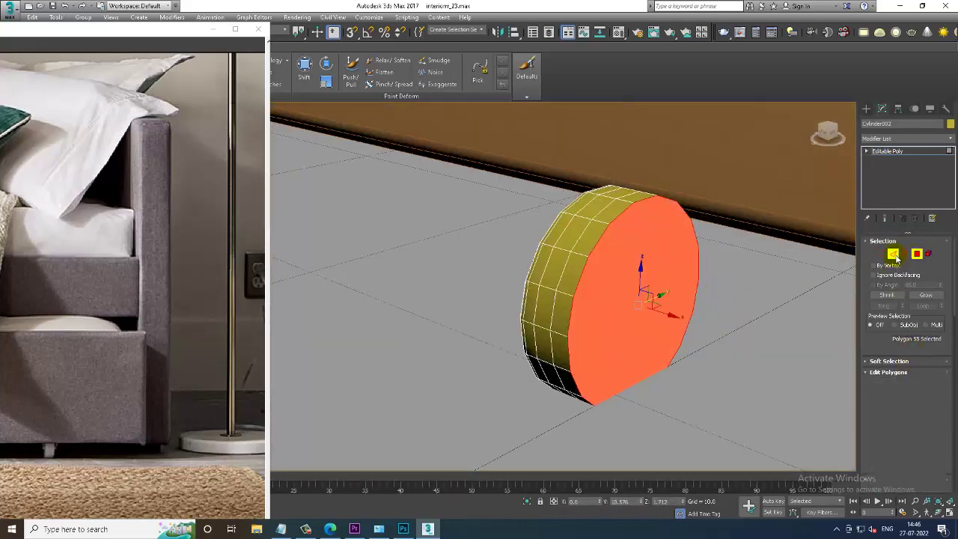
left_click(901, 419)
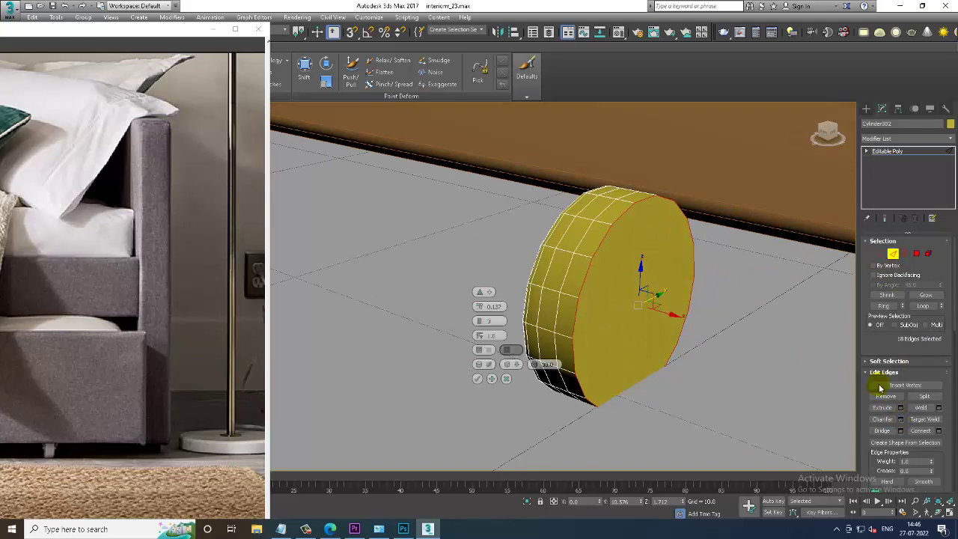
left_click(483, 379)
Select both cap polygons and inset them by 0.892
middle_click_drag(486, 379, 636, 327, "alt")
key("4")
left_click(592, 337)
left_click(666, 328, "ctrl")
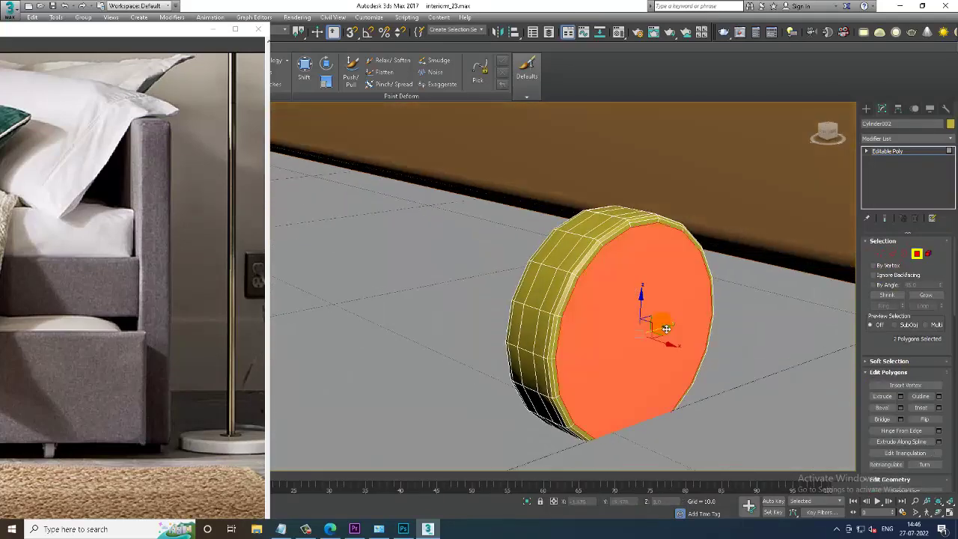
left_click(942, 410)
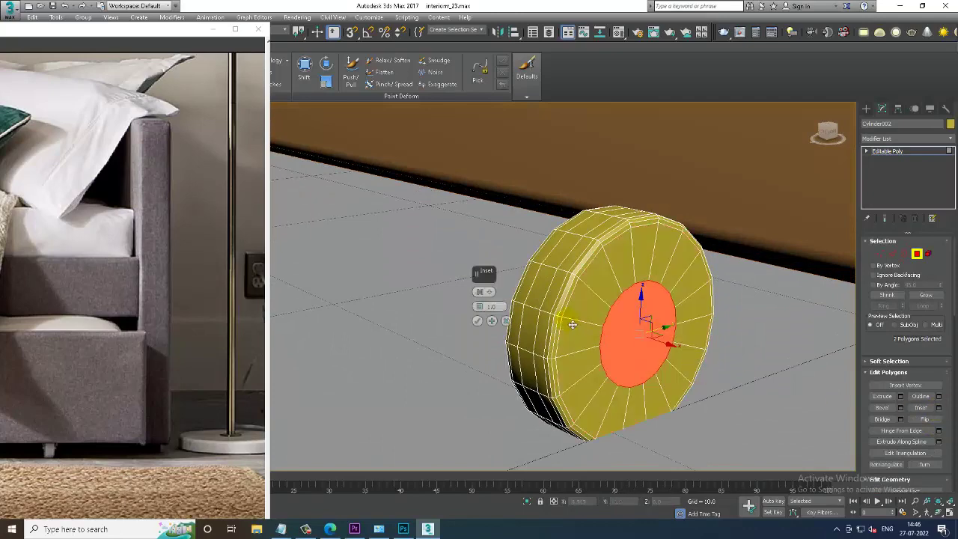
middle_click_drag(524, 322, 486, 320, "alt")
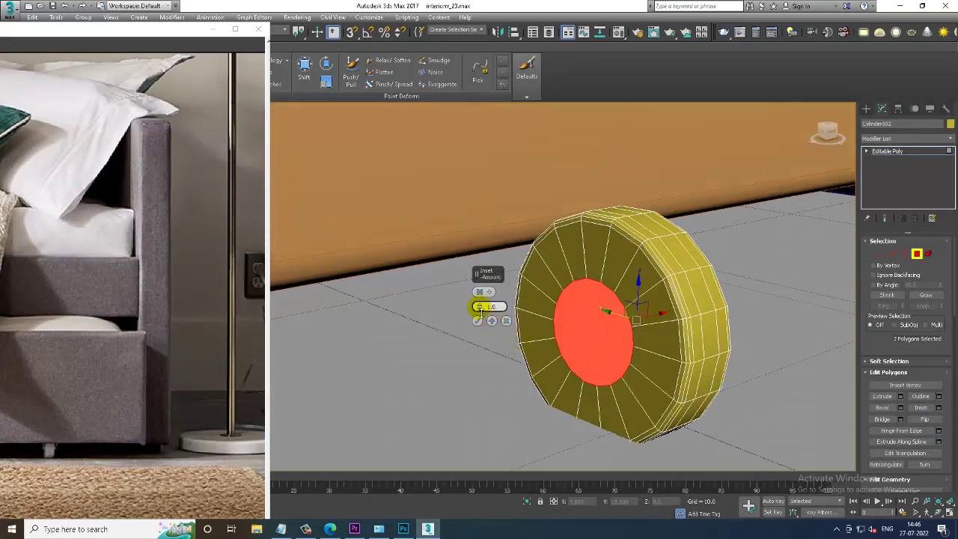
left_click_drag(480, 308, 480, 313)
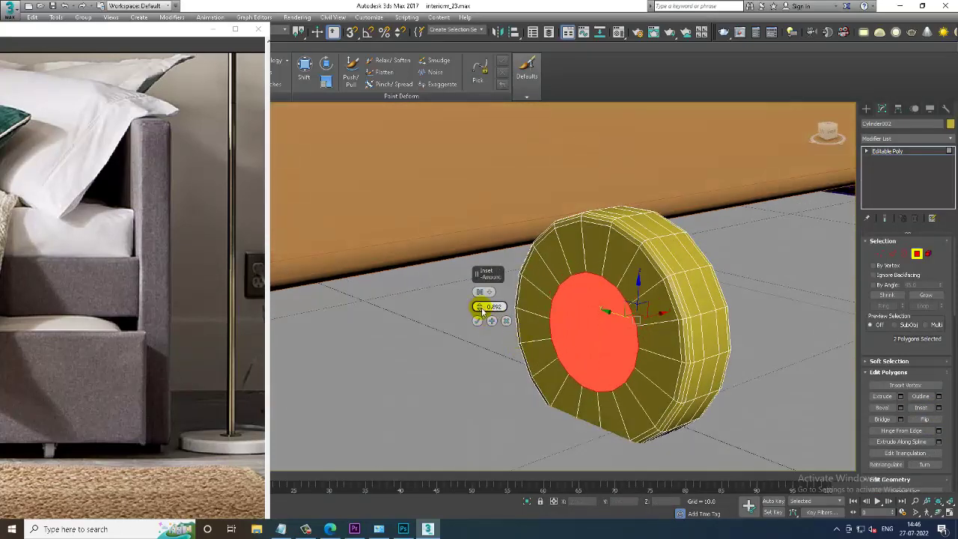
left_click(478, 321)
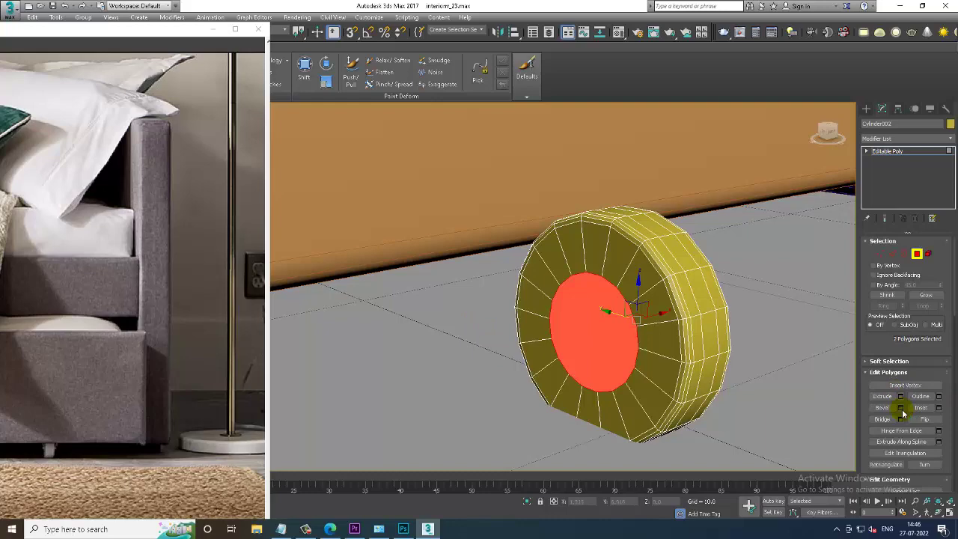
Bevel the inset centres with -0.029 height and -0.14 outline to recess the hubs
left_click(901, 409)
mouse_move(478, 310)
left_mouse_down()
mouse_move(492, 301)
mouse_move(480, 304)
mouse_move(477, 292)
mouse_move(502, 368)
left_mouse_up()
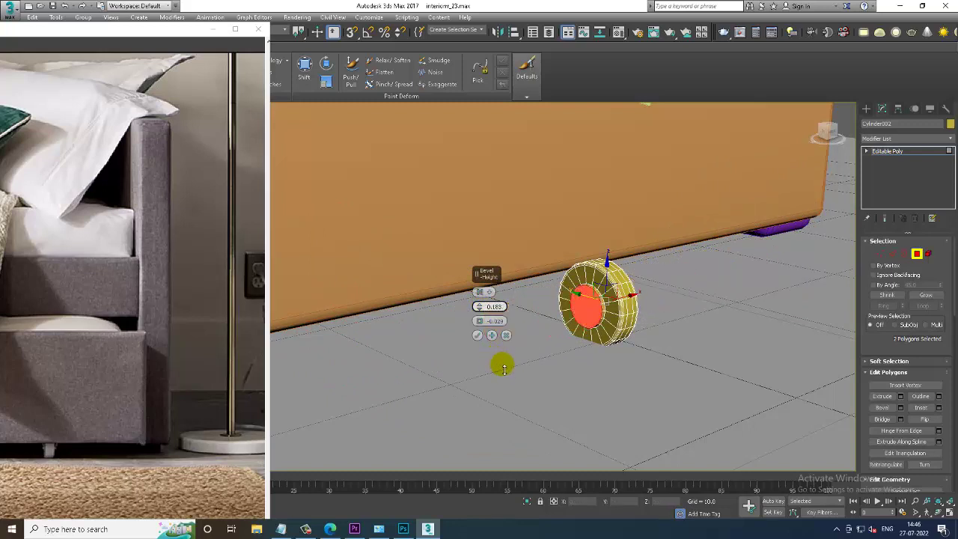
left_click(477, 336)
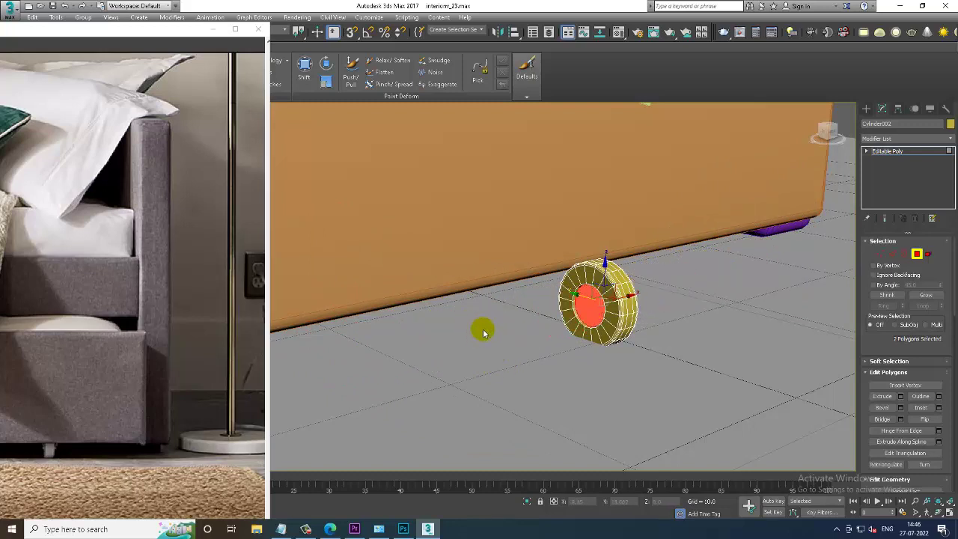
Return to object level and scale the whole wheel down uniformly
left_click(907, 151)
key("l")
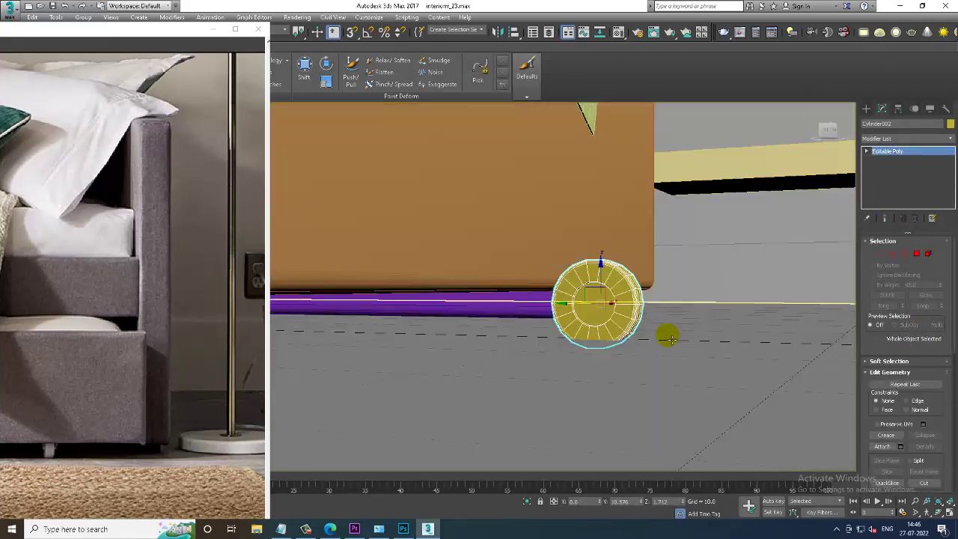
left_click_drag(599, 307, 612, 315)
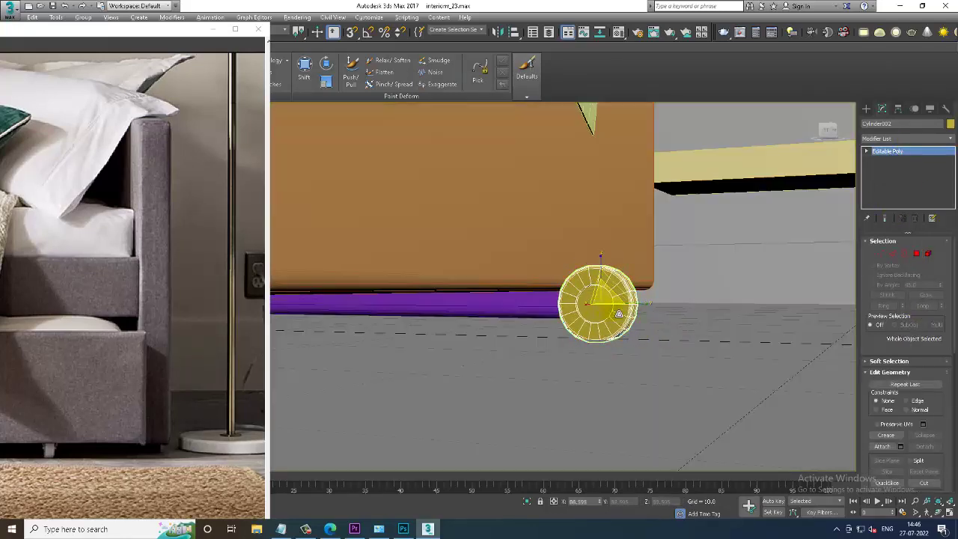
middle_click_drag(619, 312, 673, 300, "alt")
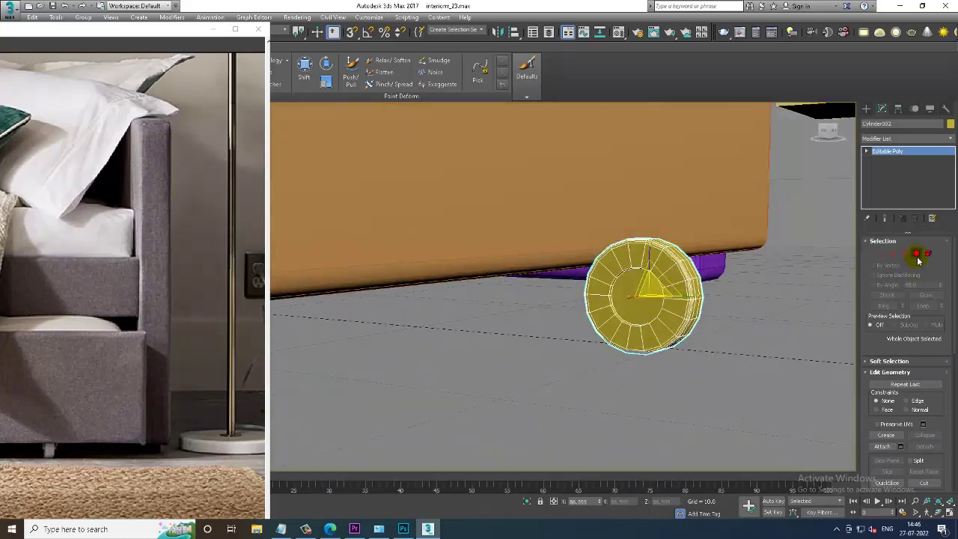
Extrude both hub faces 0.508 outward into axle stubs, then exit to object level
left_click(917, 254)
middle_click_drag(735, 323, 749, 352, "alt")
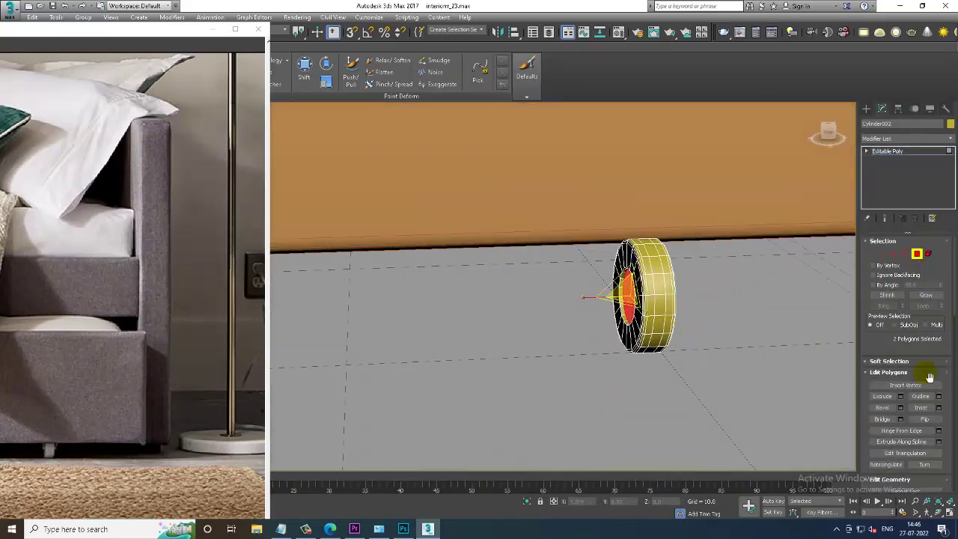
mouse_move(475, 320)
middle_mouse_down("alt")
mouse_move(482, 274)
mouse_move(482, 306)
middle_mouse_up("alt")
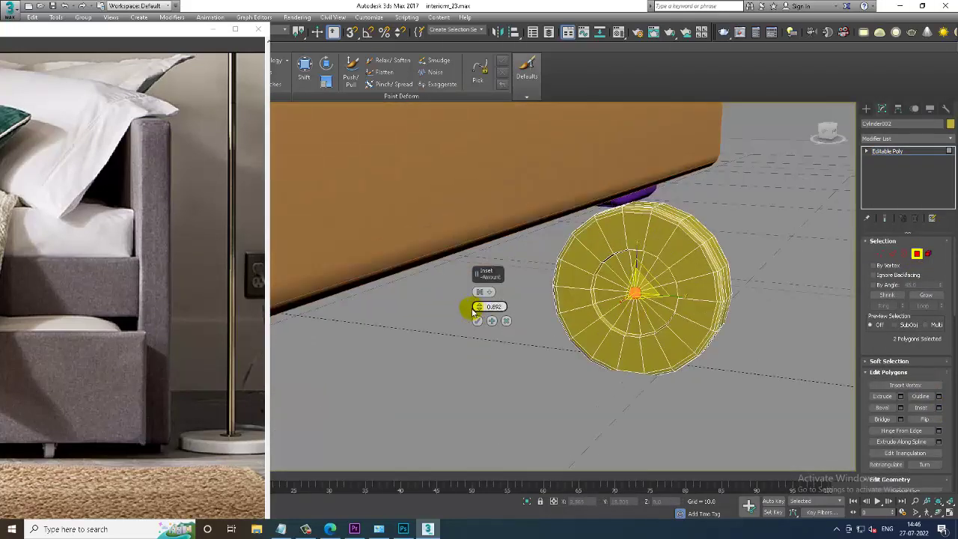
left_click(901, 399)
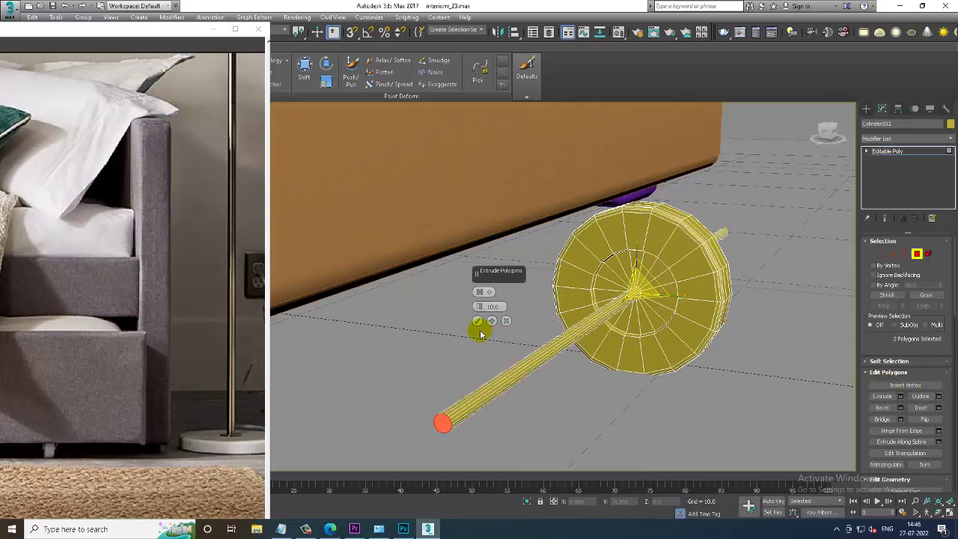
left_click_drag(478, 306, 501, 350)
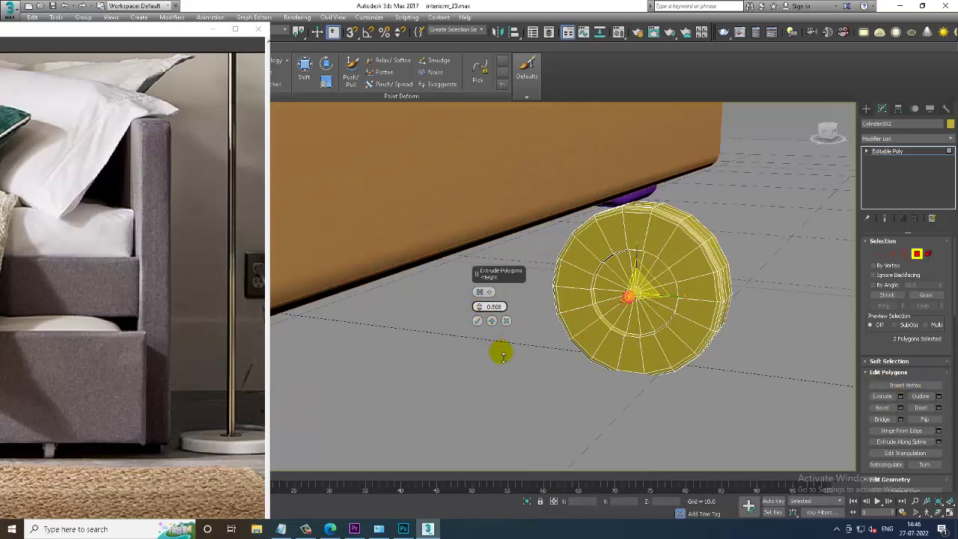
middle_click_drag(502, 355, 613, 334, "alt")
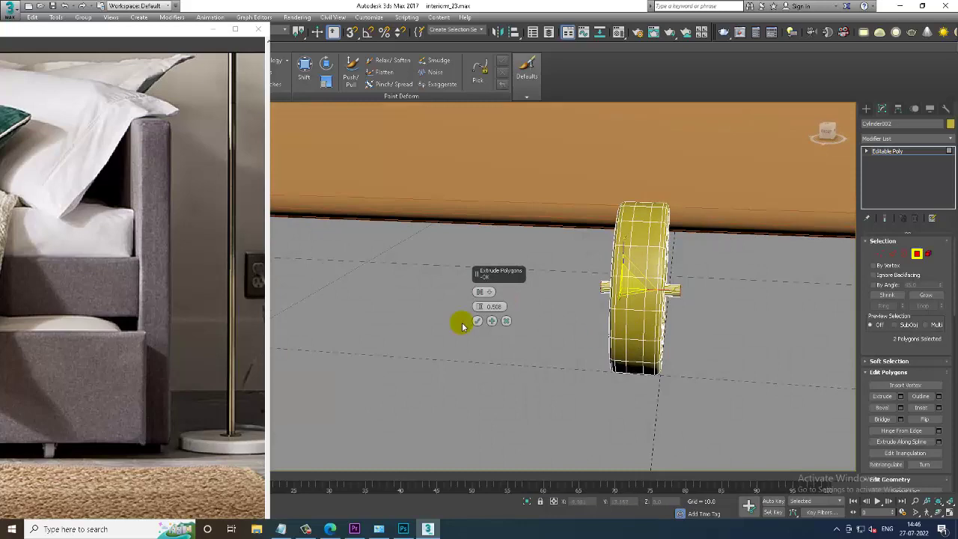
left_click(477, 322)
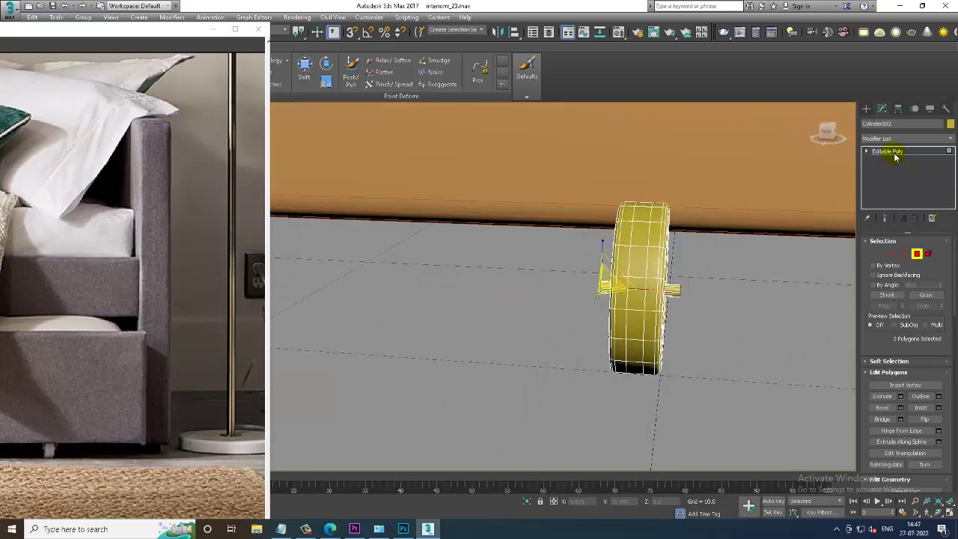
left_click(891, 152)
mouse_move(706, 252)
middle_mouse_down("alt")
mouse_move(795, 242)
mouse_move(667, 252)
middle_mouse_up("alt")
Zoom the Left viewport onto the wheel at the bed's corner and maximize it
key("alt+w")
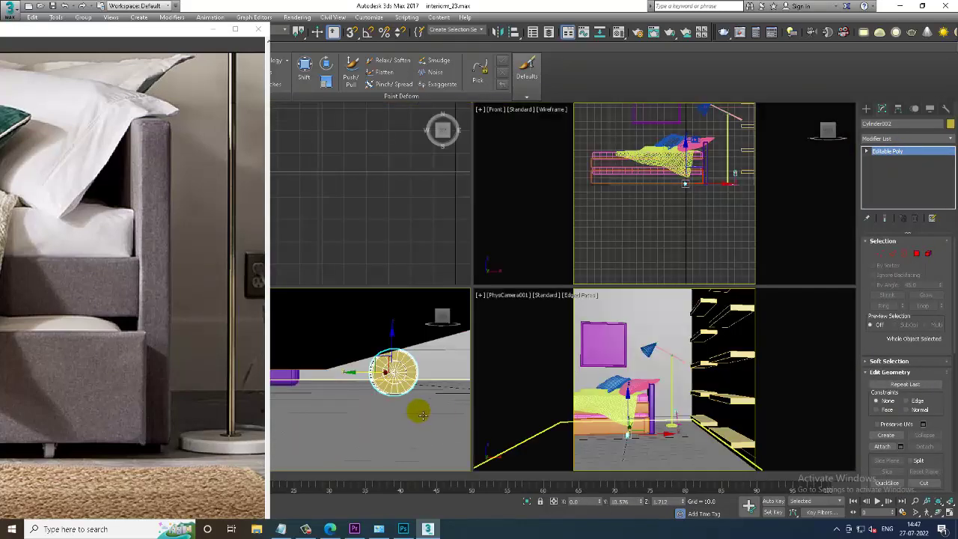
mouse_move(423, 414)
middle_mouse_down("alt")
mouse_move(398, 393)
mouse_move(418, 369)
middle_mouse_up("alt")
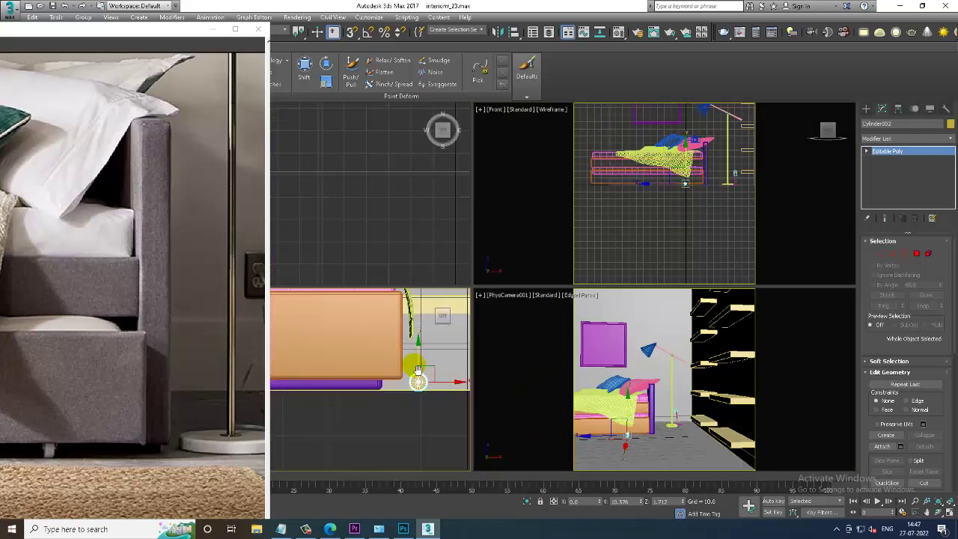
key("alt+w")
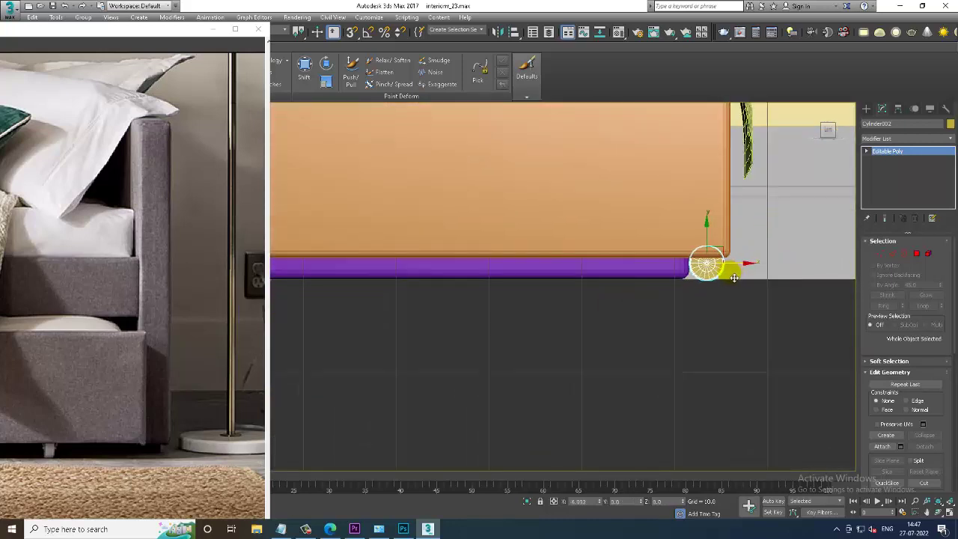
key("alt+w")
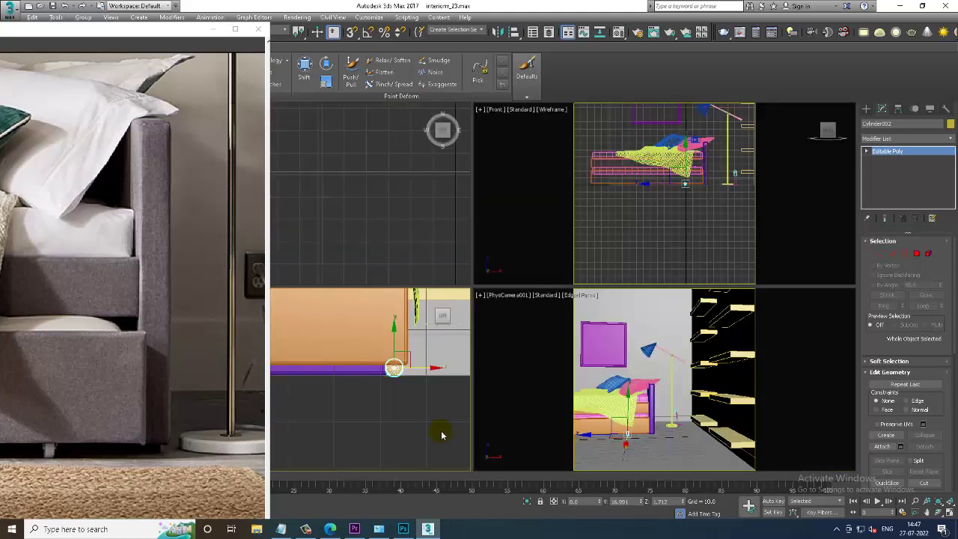
scroll(416, 385, "up", 3)
scroll(416, 378, "up", 2)
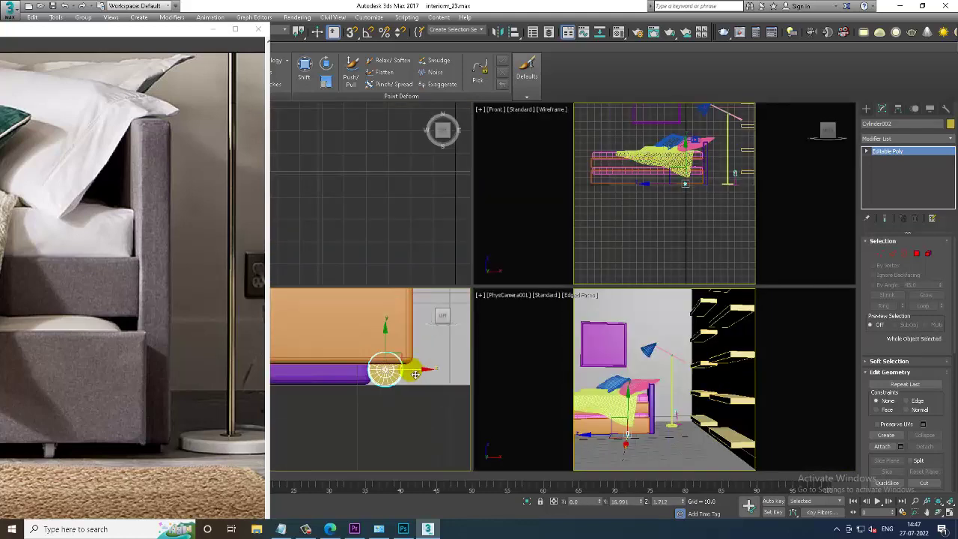
scroll(416, 374, "up", 2)
scroll(416, 374, "down", 1)
key("alt+w")
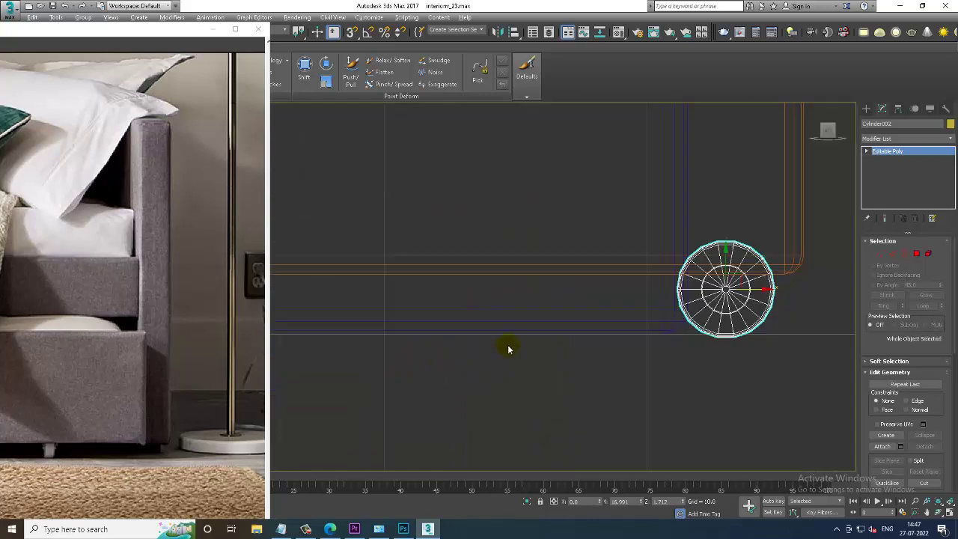
Draw a closed four-corner Line spline around the wheel, wider at the top
left_click(867, 109)
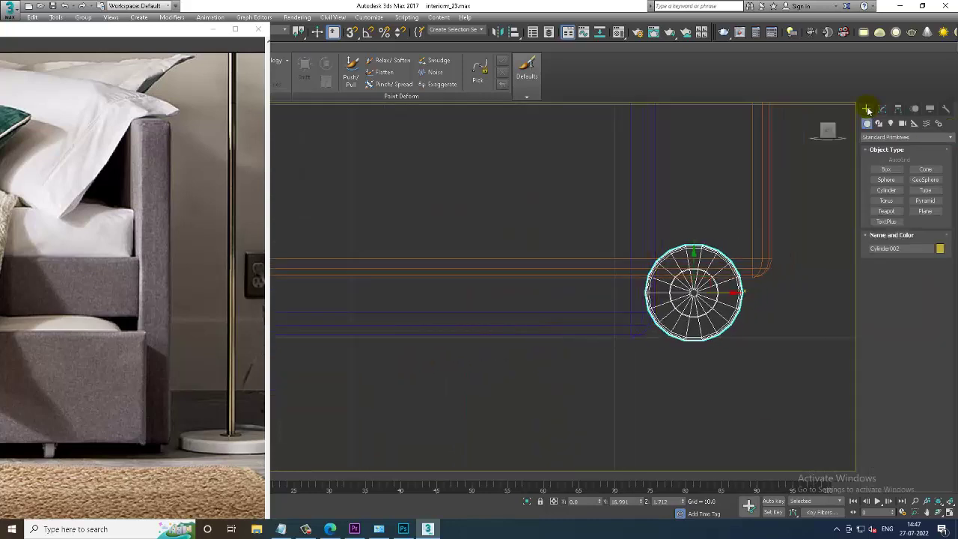
left_click(879, 124)
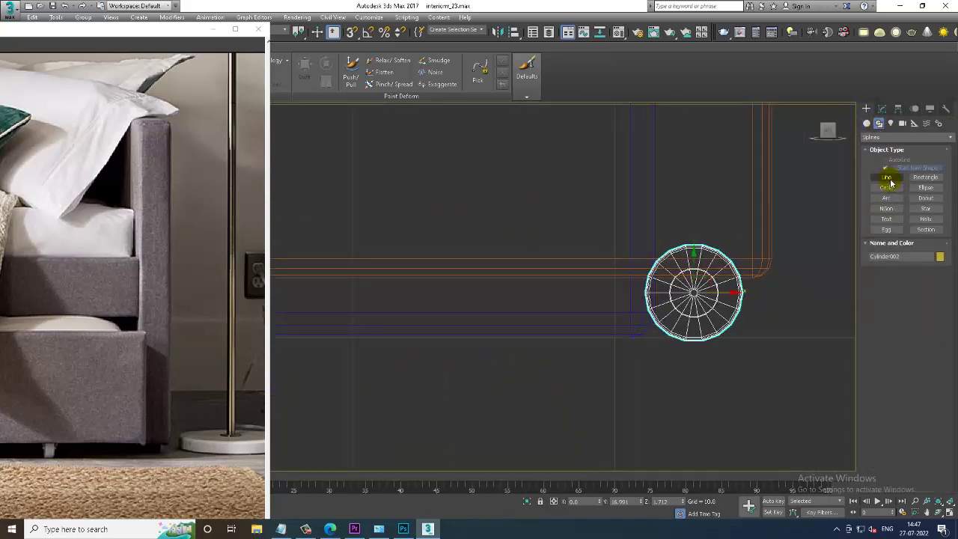
left_click(887, 178)
scroll(678, 304, "up", 3)
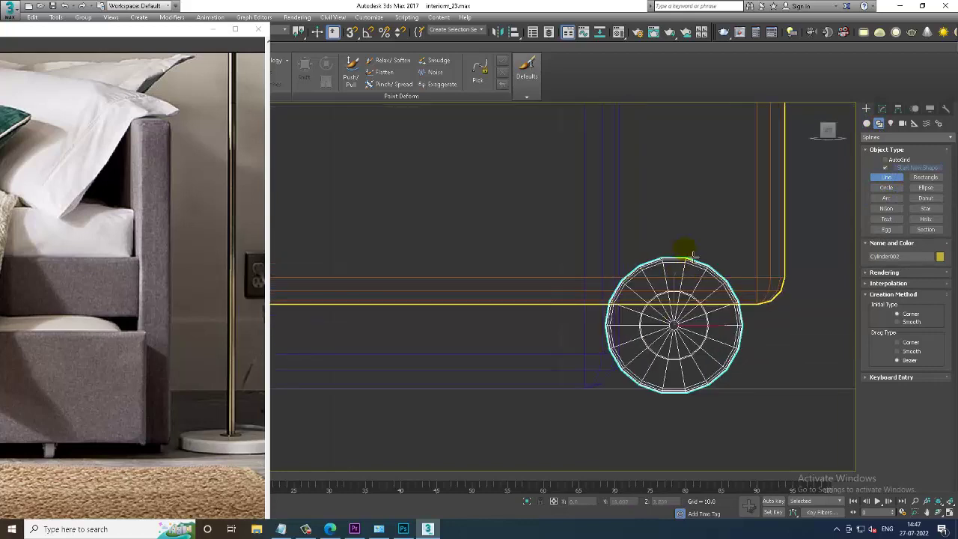
left_click(606, 256)
left_click(629, 320)
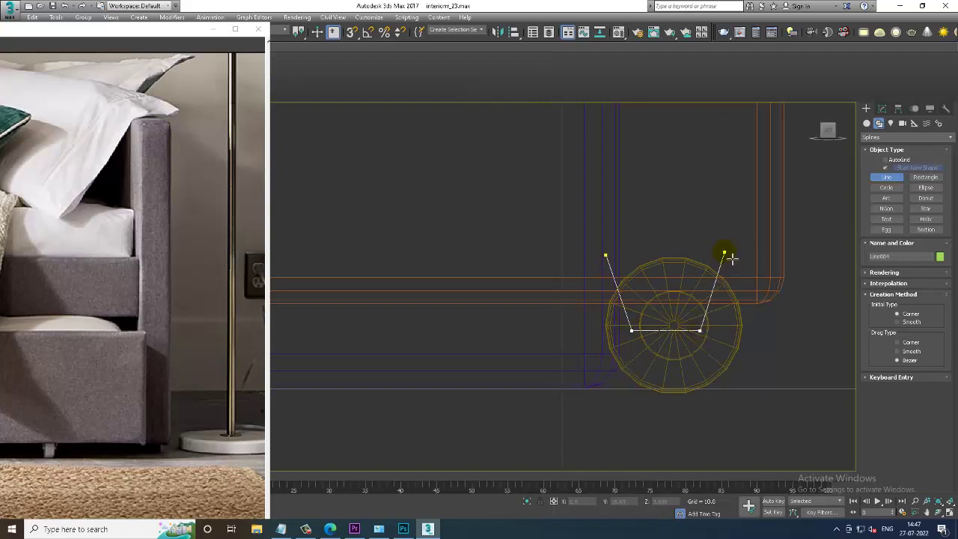
left_click(607, 257)
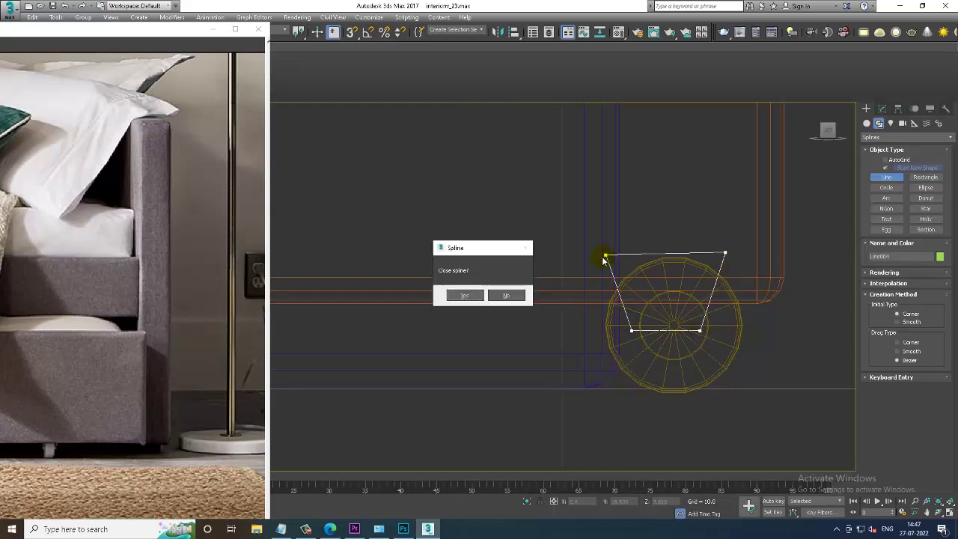
left_click(464, 296)
Shift the trapezoid slightly right and lower its two bottom vertices a little
scroll(731, 297, "up", 5)
left_click(882, 109)
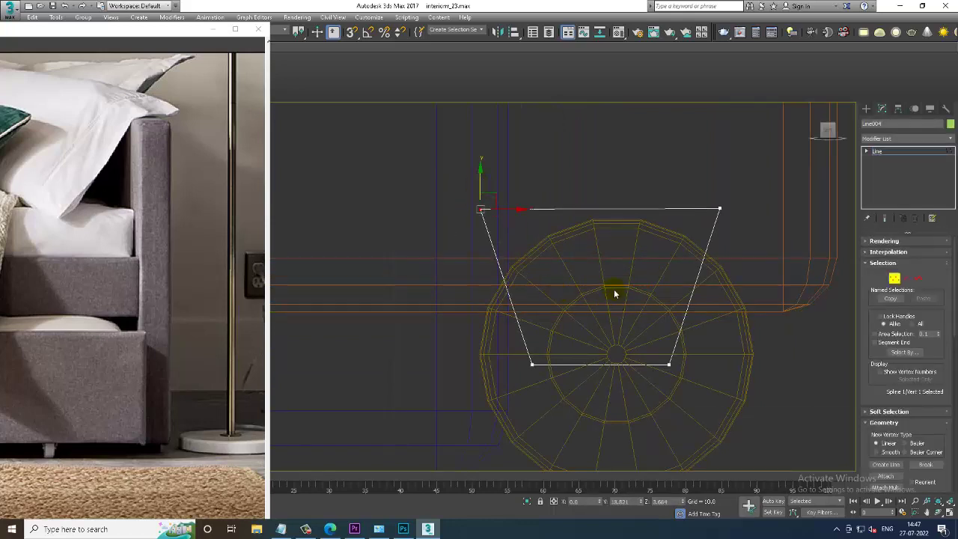
left_click(901, 152)
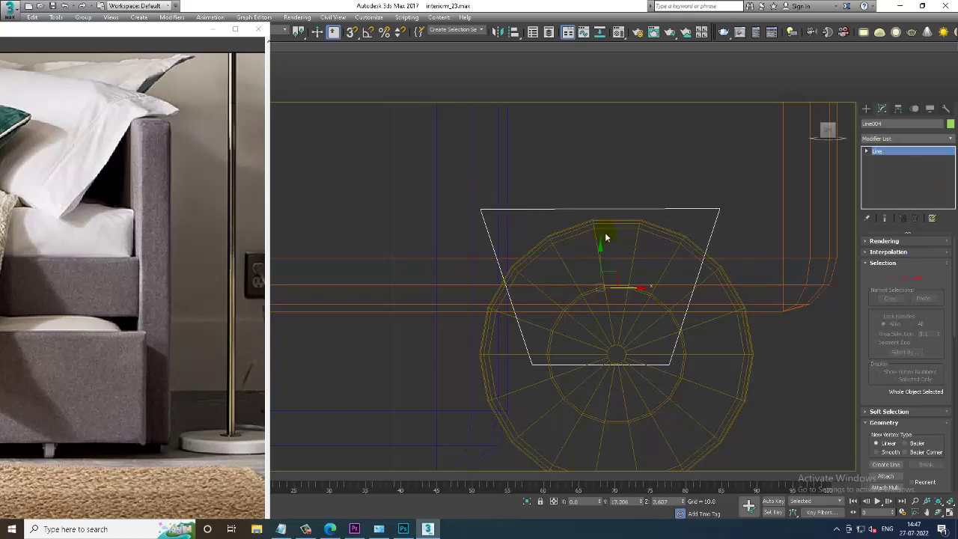
left_click_drag(629, 297, 649, 295)
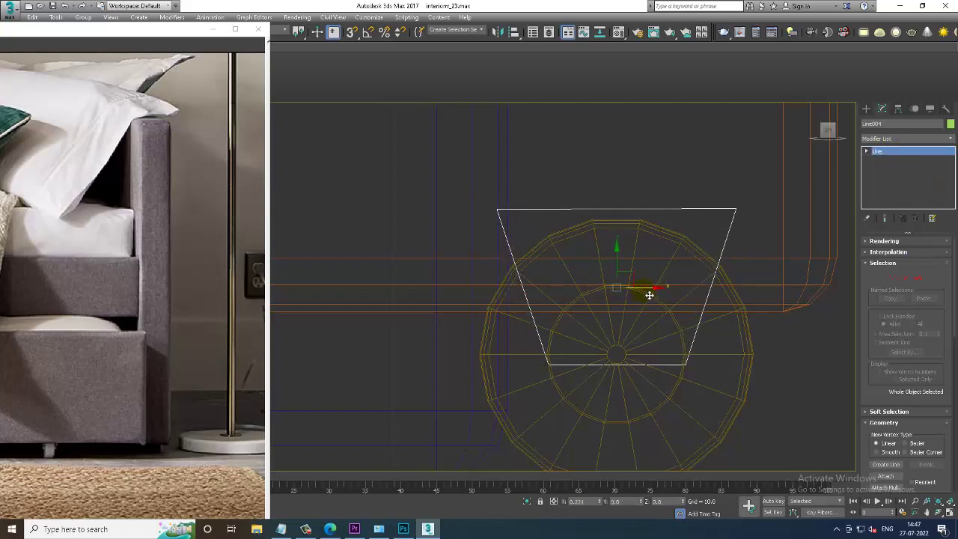
key("1")
left_click_drag(752, 362, 751, 359)
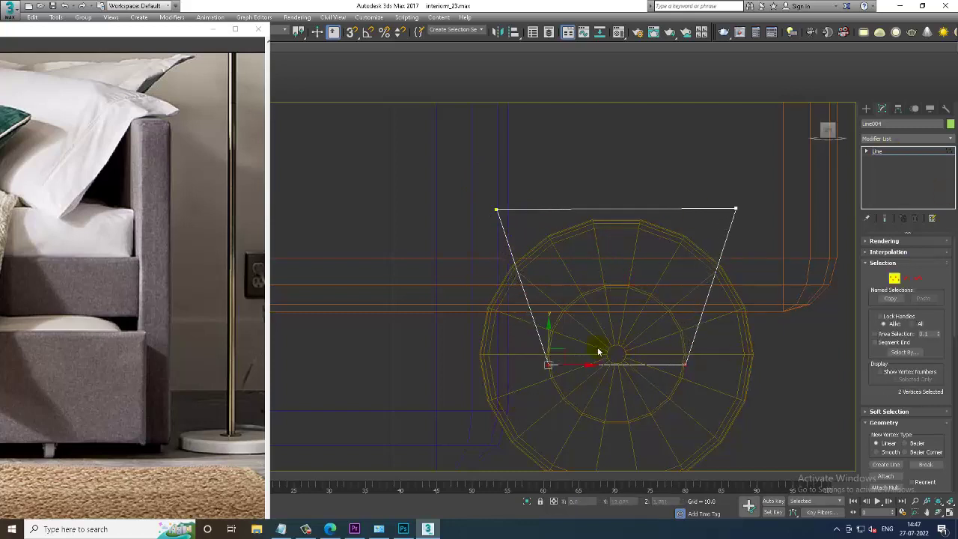
left_click_drag(554, 343, 567, 354)
Make the line render in the viewport with a rectangular section 0.16 wide
left_click(874, 242)
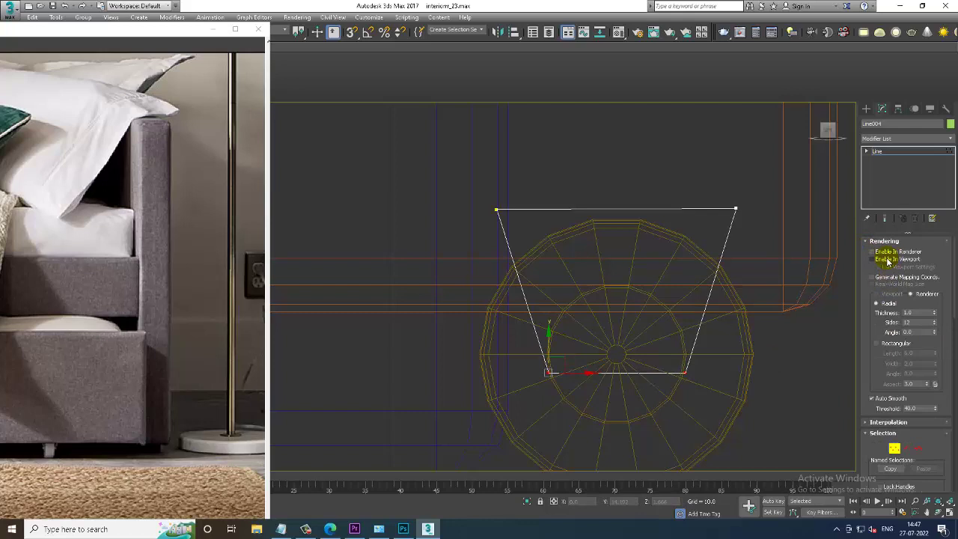
left_click(888, 260)
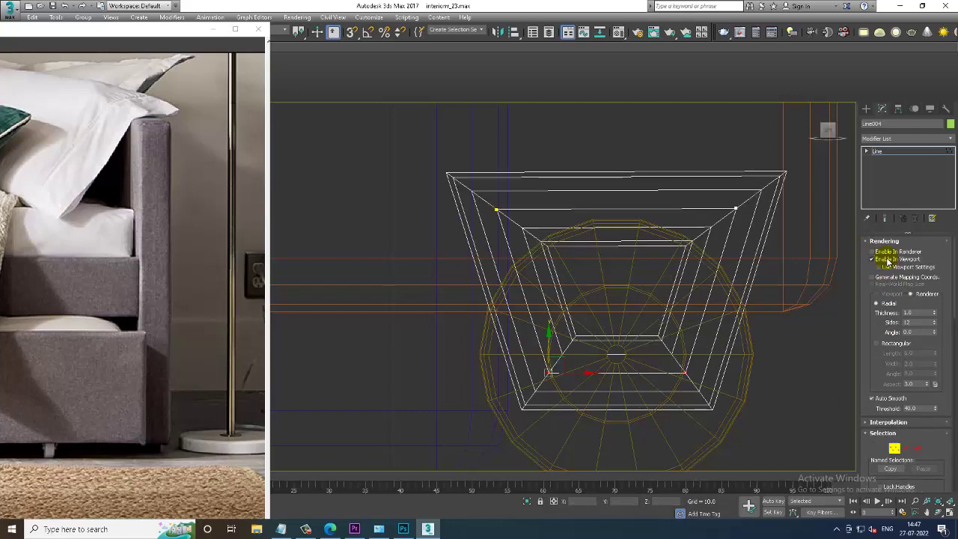
left_click(892, 345)
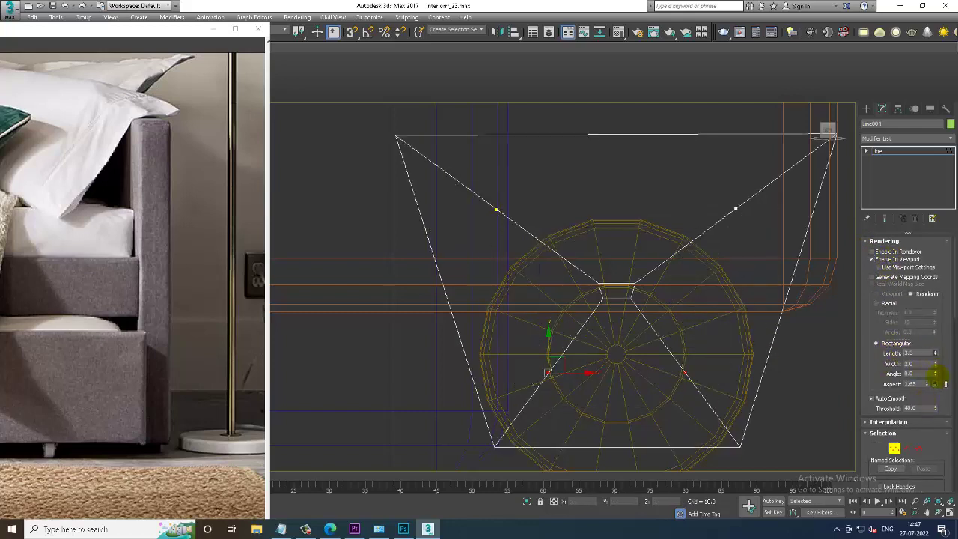
left_click_drag(936, 367, 949, 411)
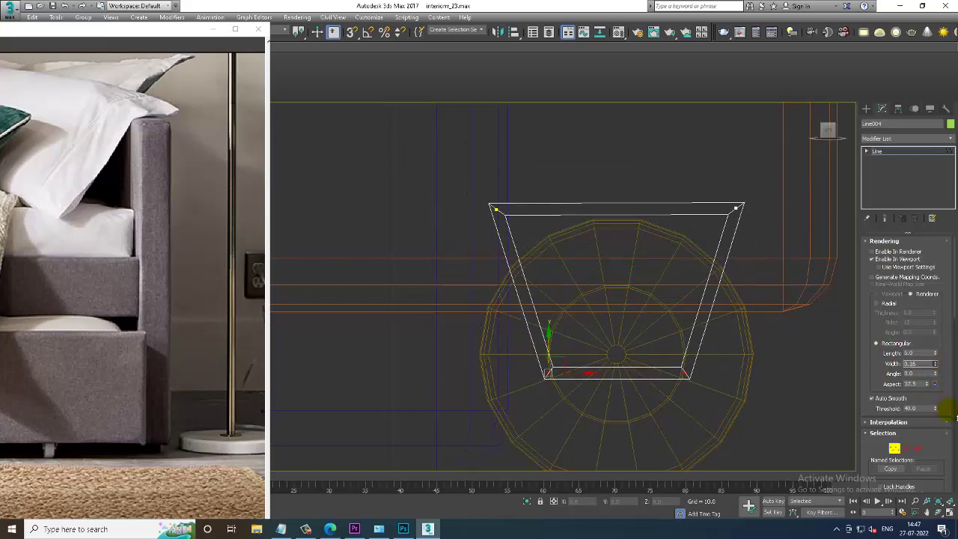
Inspect the strip around the wheel and shorten its rectangular length to 3.36
key("alt+w")
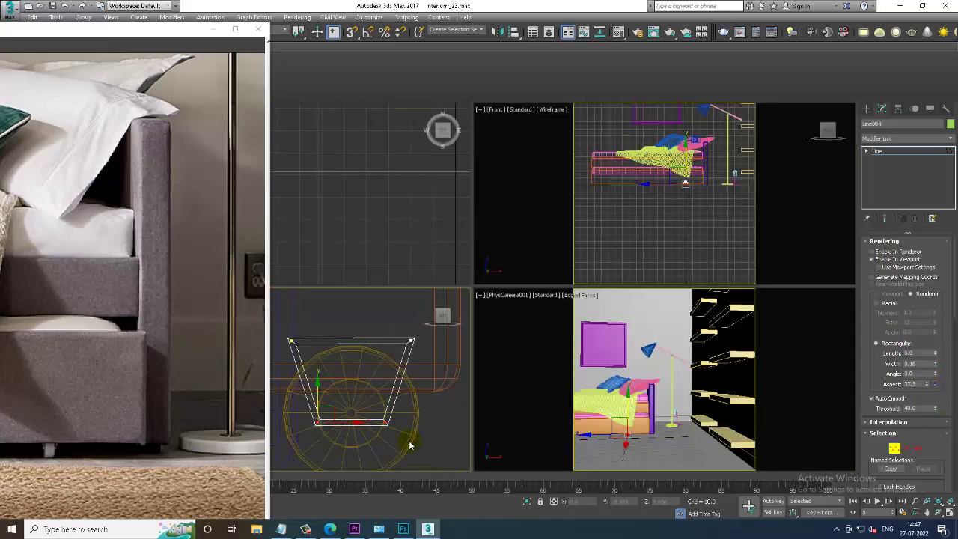
key("alt+w")
scroll(514, 402, "down", 3)
middle_click_drag(676, 390, 641, 393, "alt")
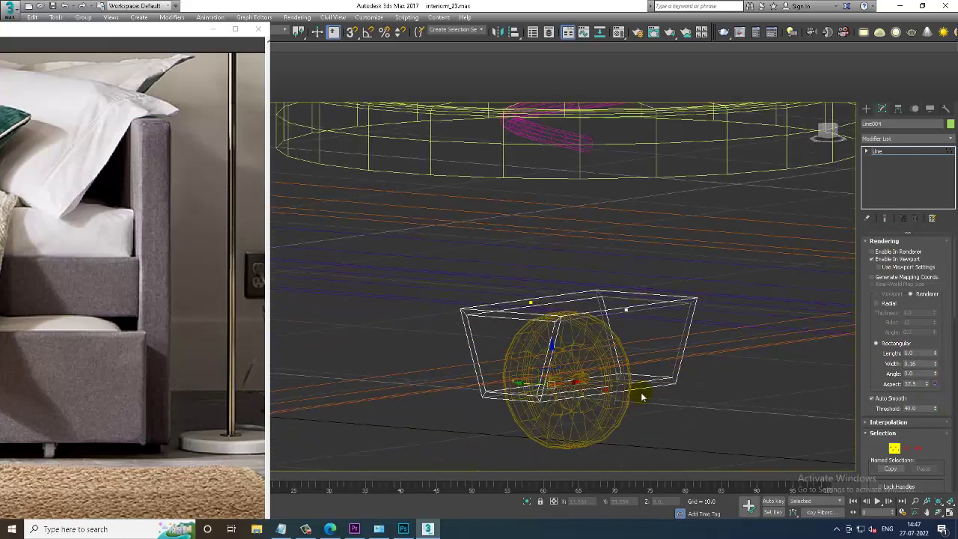
scroll(641, 392, "up", 2)
scroll(644, 389, "up", 2)
scroll(650, 386, "up", 2)
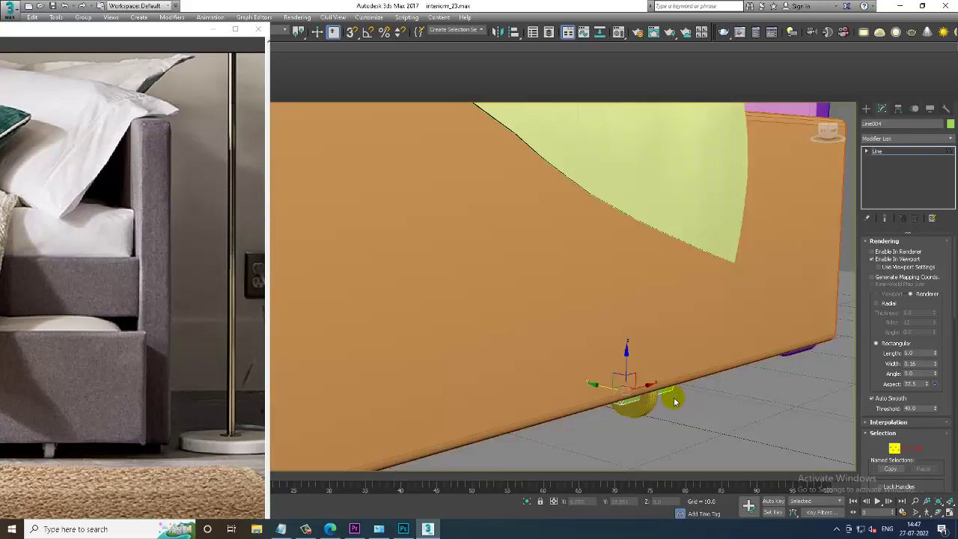
scroll(657, 382, "up", 2)
scroll(656, 386, "down", 2)
middle_click_drag(654, 390, 633, 378, "alt")
scroll(568, 367, "up", 3)
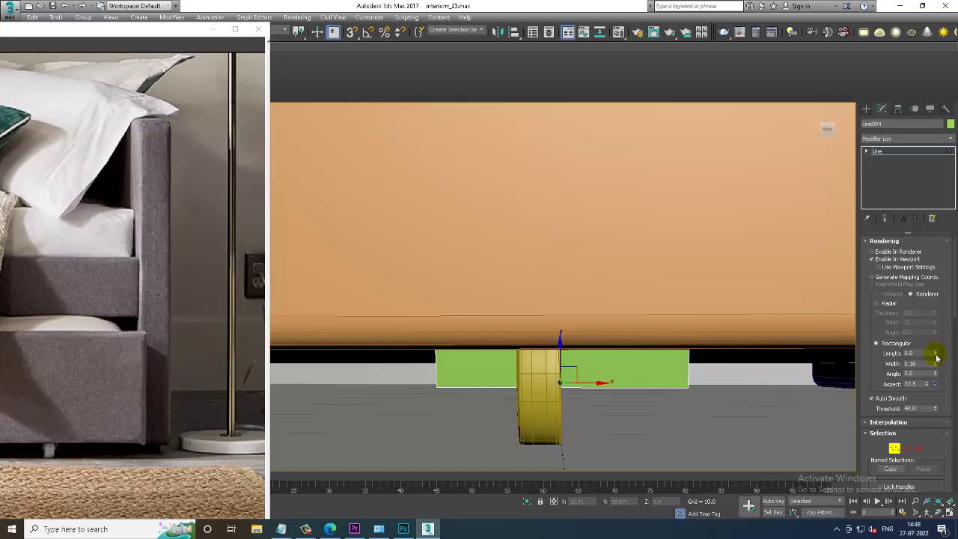
left_click_drag(935, 359, 951, 408)
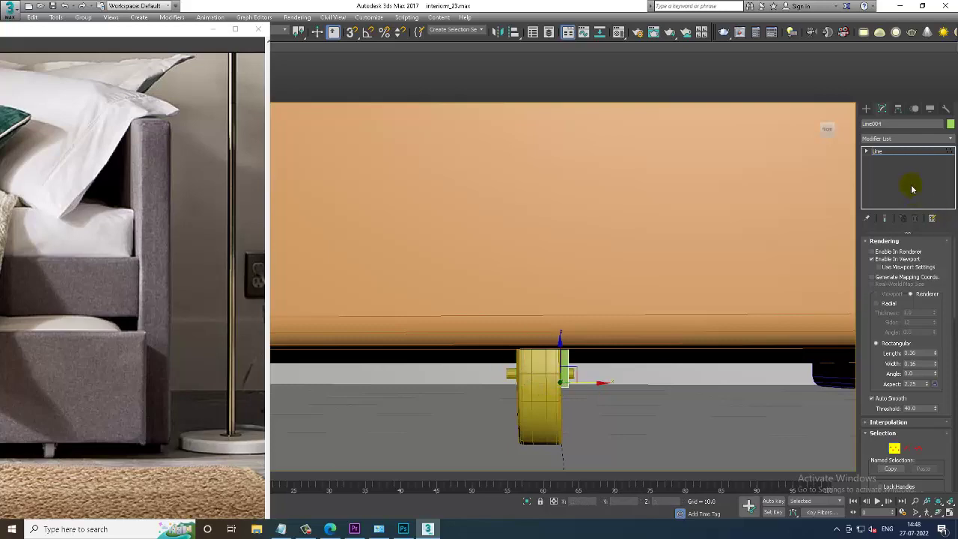
Move the bracket left and up so it wraps the wheel under the bed base
left_click(905, 152)
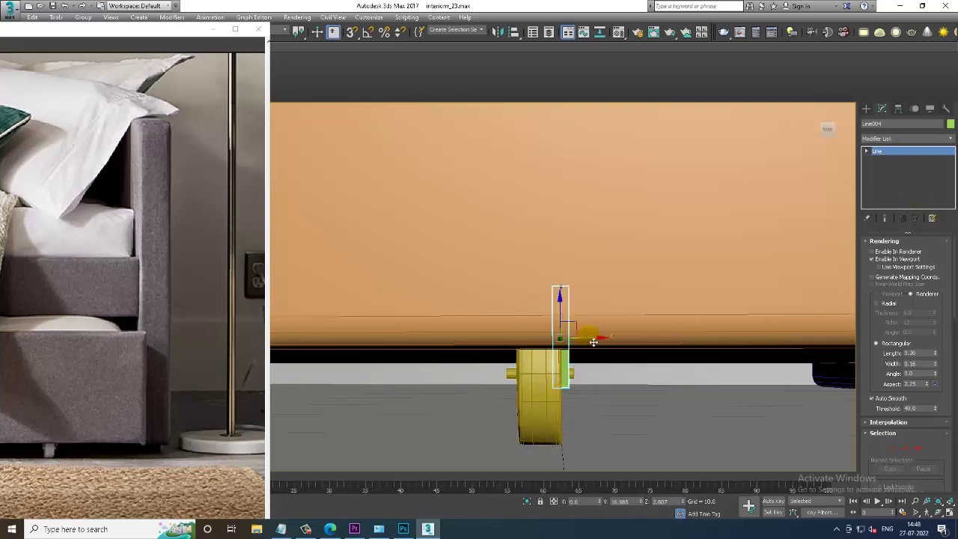
left_click_drag(594, 338, 539, 352)
mouse_move(539, 352)
middle_mouse_down("alt")
mouse_move(592, 357)
mouse_move(517, 314)
middle_mouse_up("alt")
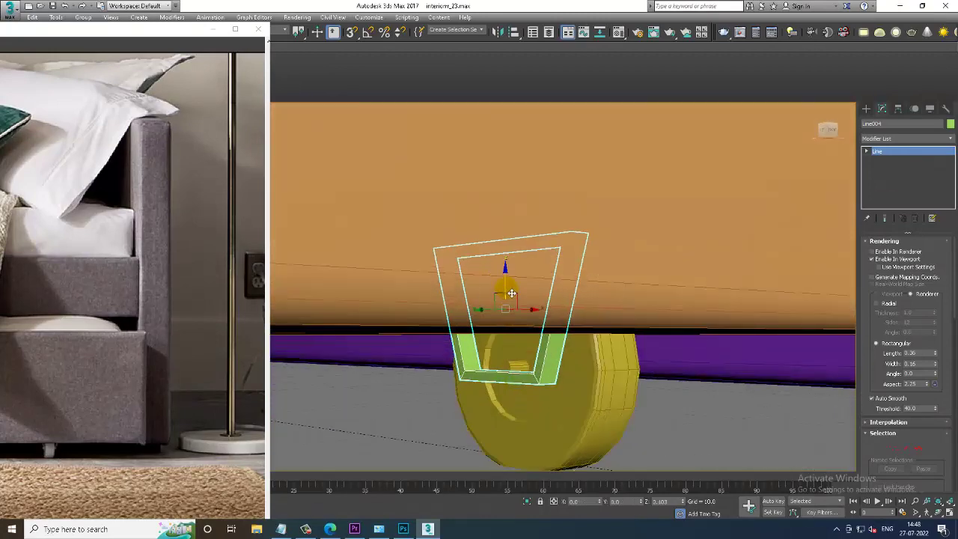
left_click_drag(506, 294, 511, 285)
mouse_move(511, 284)
middle_mouse_down("alt")
mouse_move(535, 379)
mouse_move(503, 306)
mouse_move(515, 313)
mouse_move(504, 309)
middle_mouse_up("alt")
Shift-drag a copy of the bracket along X beside the first, as Line005
left_click_drag(504, 309, 599, 309, "shift")
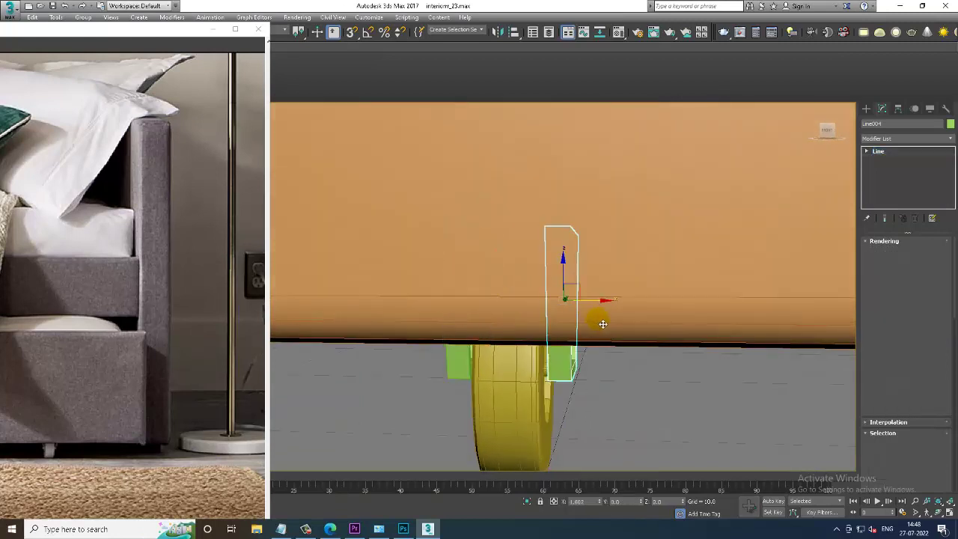
left_click(496, 311)
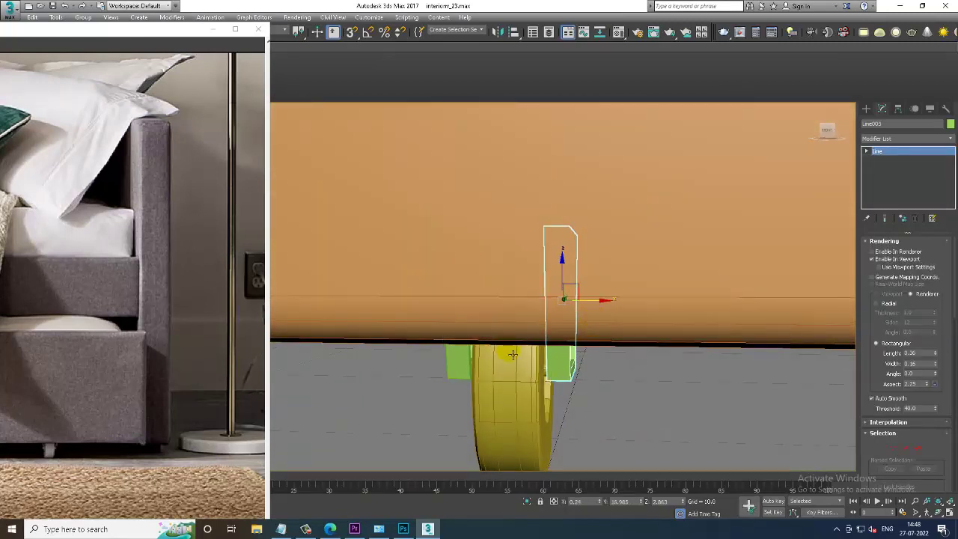
scroll(524, 352, "down", 5)
mouse_move(524, 351)
middle_mouse_down("alt")
mouse_move(556, 384)
mouse_move(614, 343)
mouse_move(584, 373)
mouse_move(581, 311)
mouse_move(635, 327)
middle_mouse_up("alt")
scroll(582, 308, "down", 4)
Clone the wheel and its brackets farther along the bed base
mouse_move(635, 327)
left_mouse_down()
mouse_move(647, 327)
mouse_move(517, 336)
mouse_move(413, 360)
mouse_move(441, 360)
left_mouse_up()
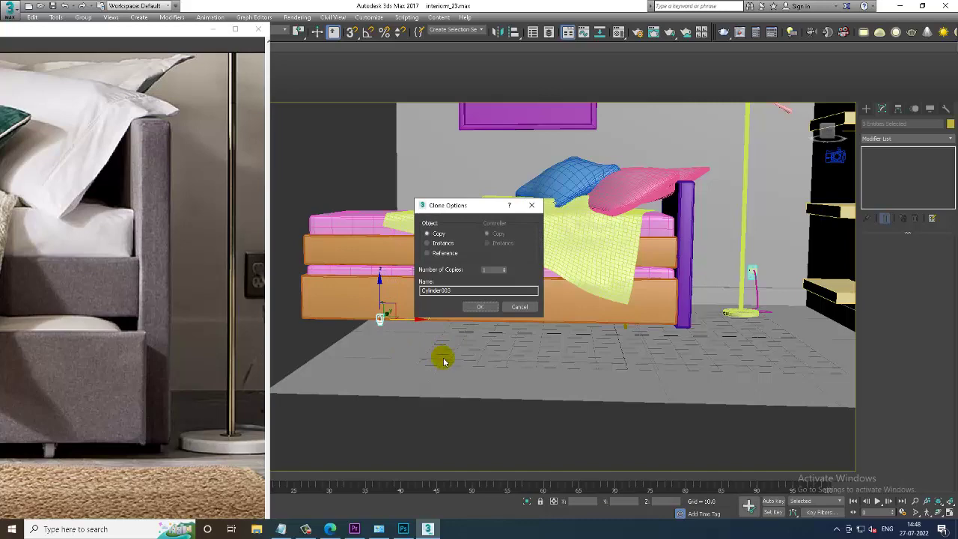
left_click(479, 307)
scroll(633, 293, "down", 5)
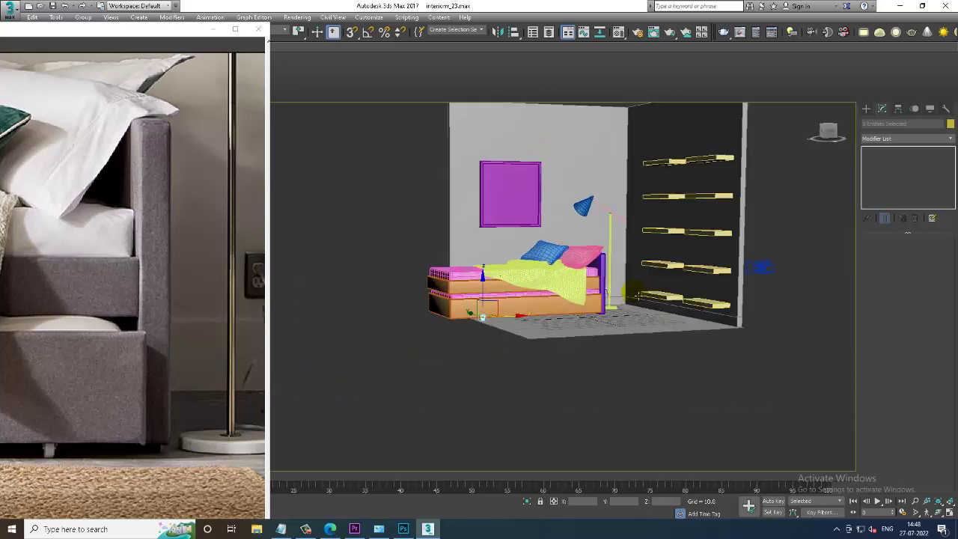
scroll(133, 342, "down", 1)
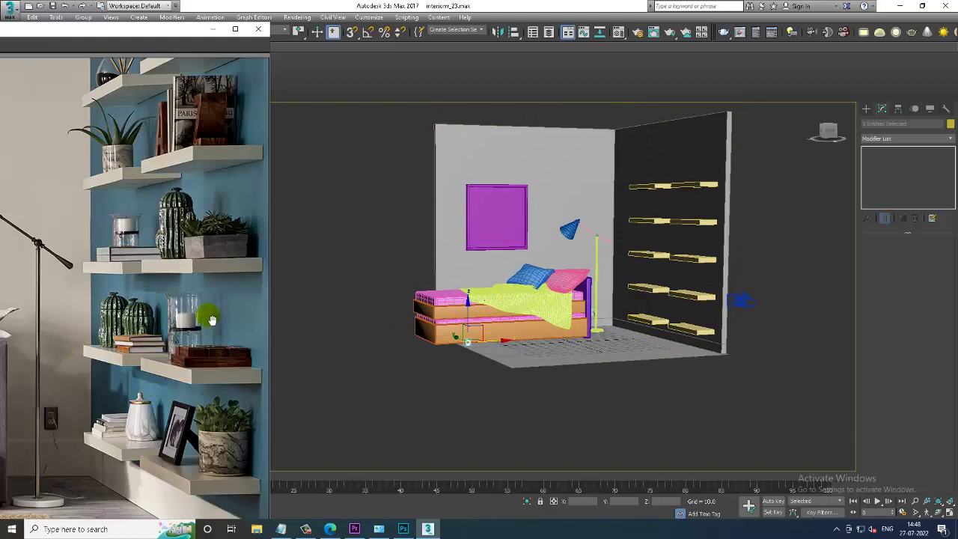
scroll(153, 303, "down", 2)
Zoom in and select the lower shelf board
scroll(142, 305, "up", 2)
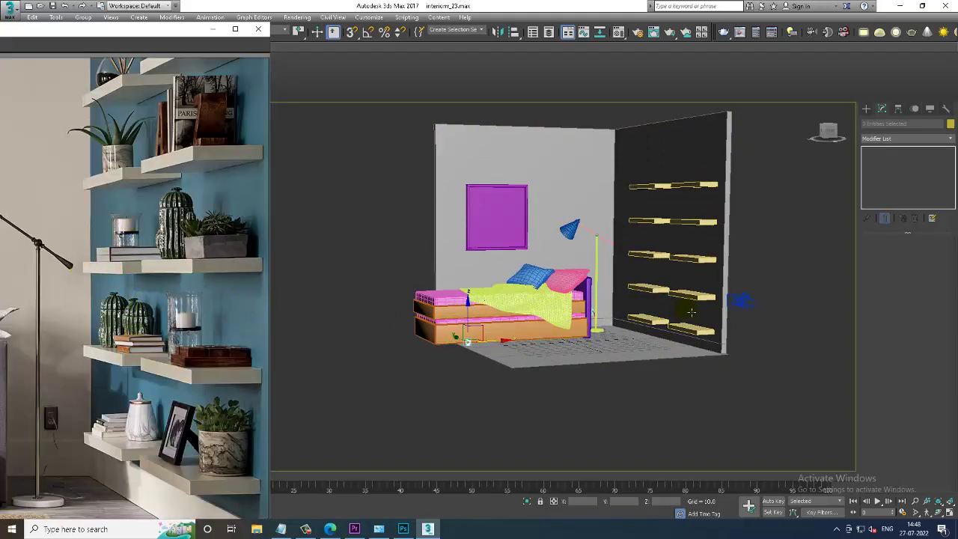
scroll(674, 292, "up", 4)
left_click(614, 306)
scroll(614, 305, "up", 2)
Draw a flat Standard Primitive box, Box012, on the lower shelf's top using AutoGrid
scroll(621, 315, "up", 2)
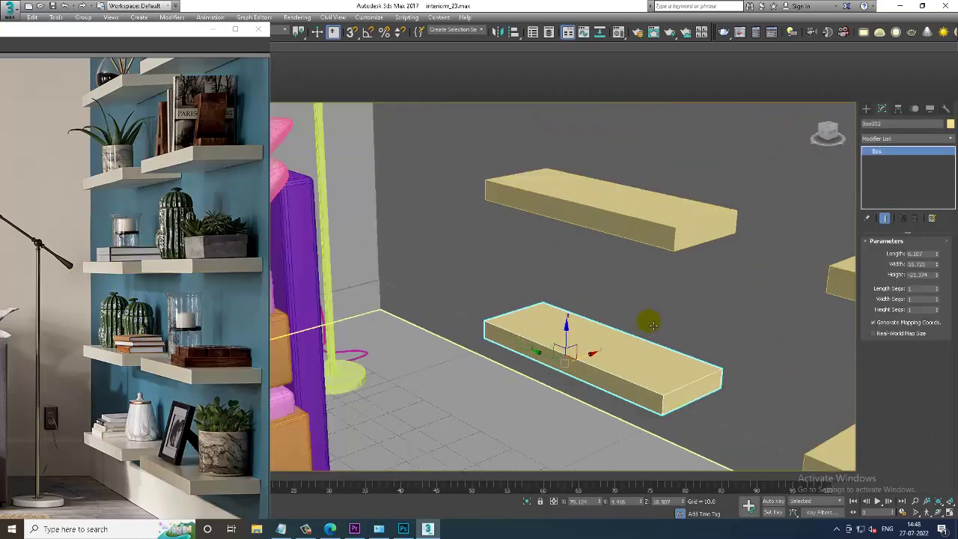
scroll(629, 330, "up", 2)
scroll(635, 342, "up", 1)
scroll(635, 343, "down", 1)
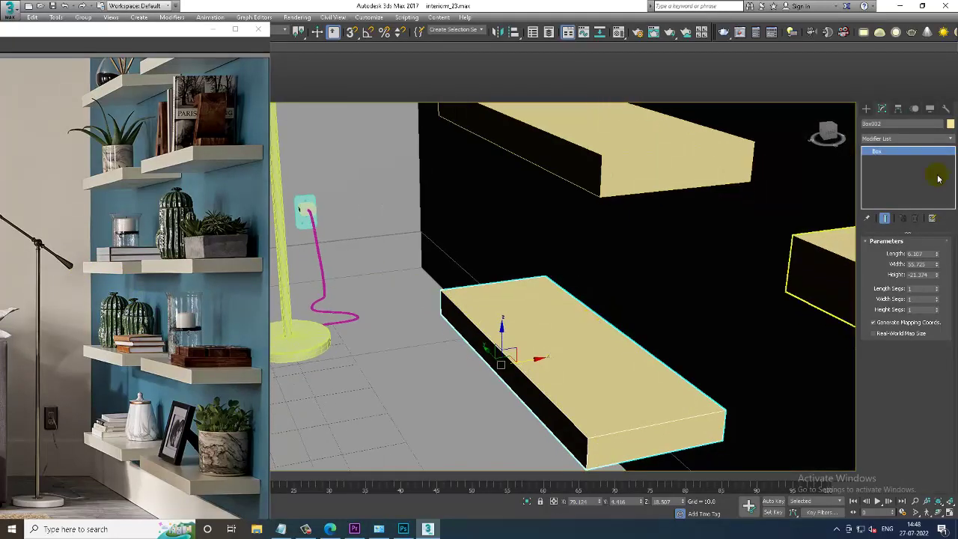
left_click(867, 109)
left_click(867, 123)
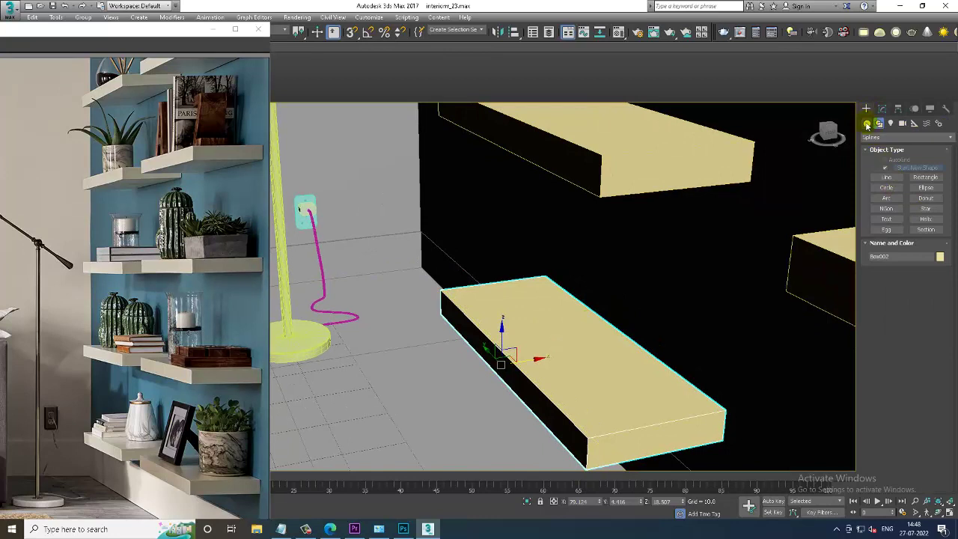
left_click(886, 169)
scroll(703, 339, "up", 3)
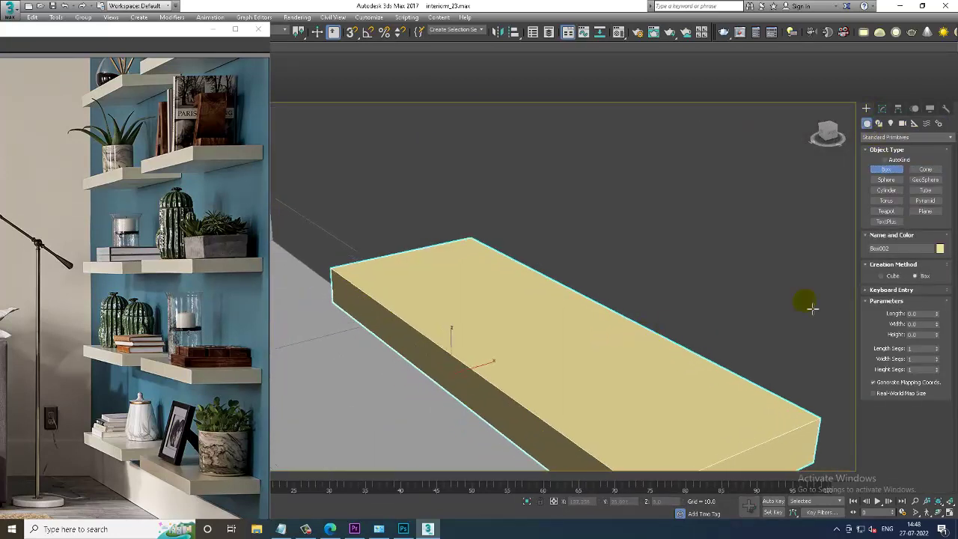
left_click(891, 163)
mouse_move(531, 274)
left_mouse_down()
mouse_move(476, 363)
mouse_move(466, 355)
left_mouse_up()
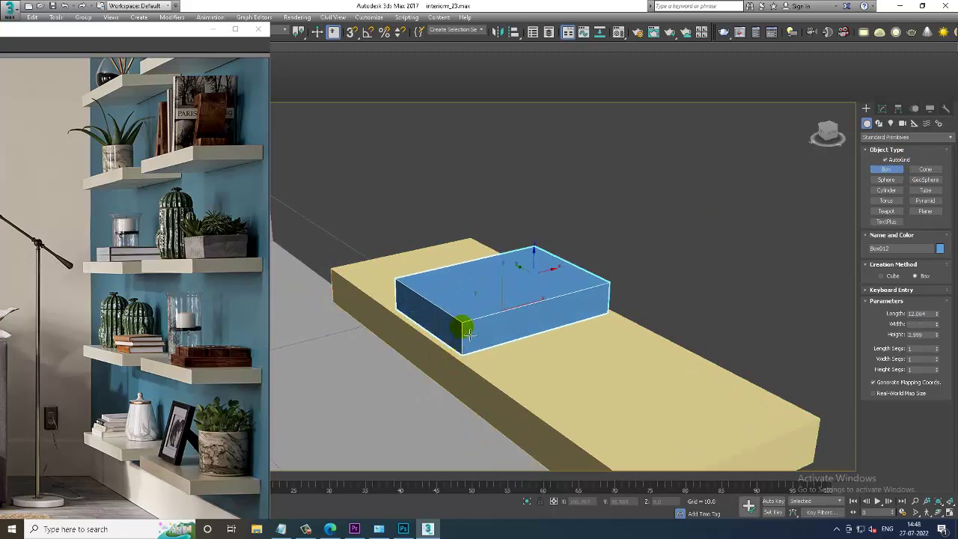
left_click(462, 331)
Convert Box012 to an Editable Poly
right_click(464, 330)
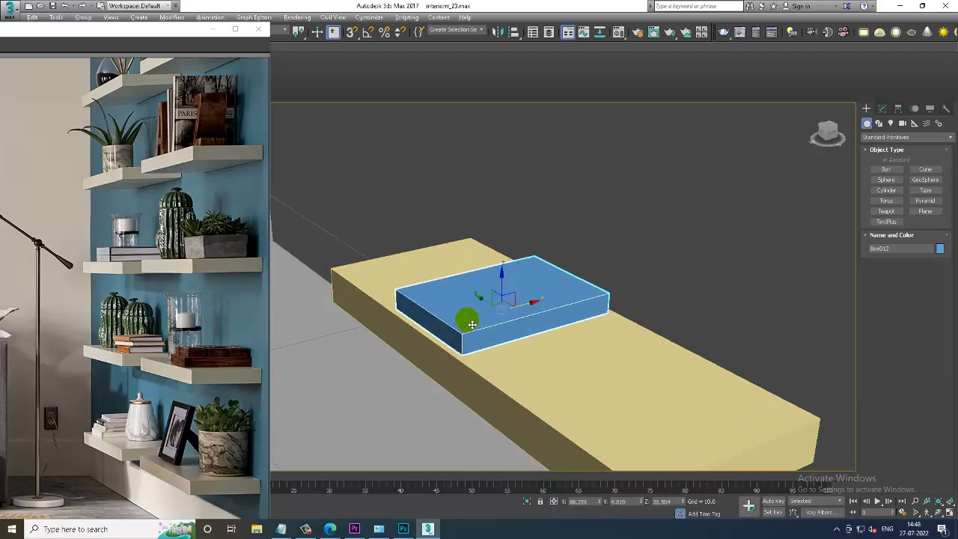
mouse_move(467, 322)
middle_mouse_down("alt")
mouse_move(539, 323)
mouse_move(511, 300)
middle_mouse_up("alt")
right_click(507, 287)
mouse_move(558, 391)
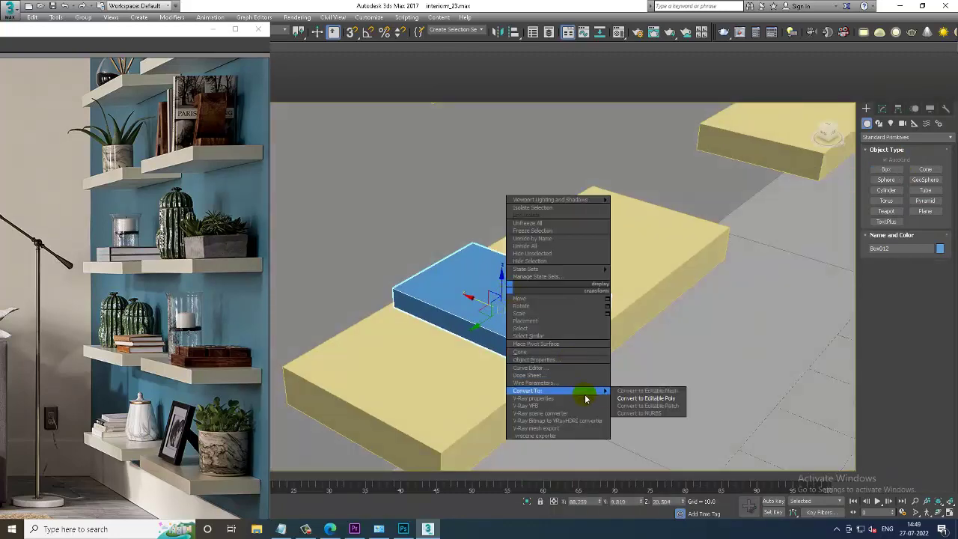
left_click(645, 398)
Chamfer the box's top spine edges with 2 segments and a 0.353 amount
scroll(537, 327, "up", 3)
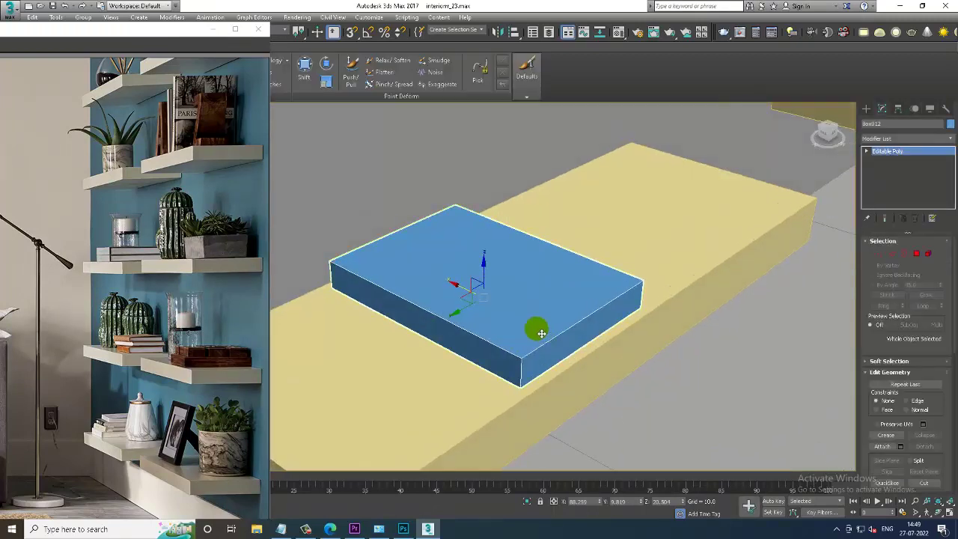
scroll(560, 336, "up", 1)
key("2")
left_click(490, 335)
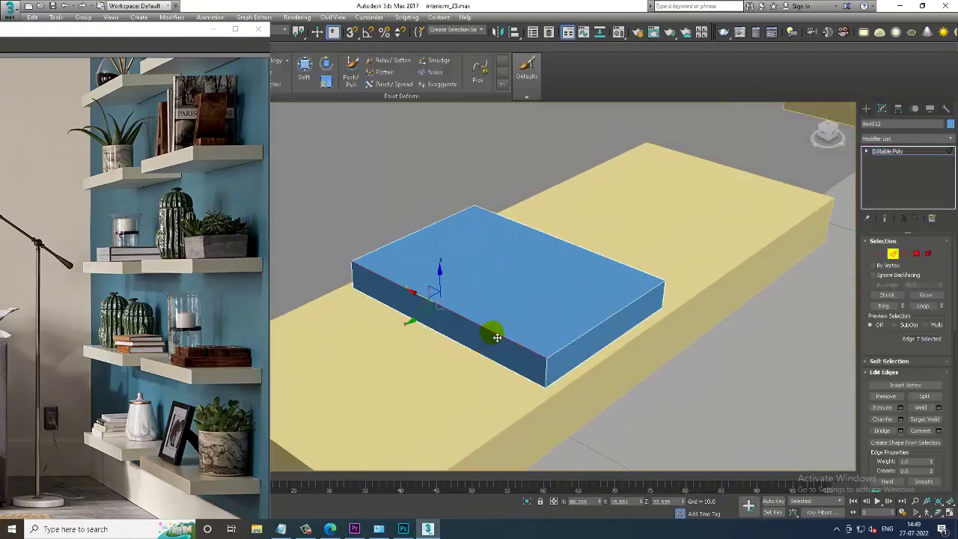
left_click(901, 419)
left_click(480, 320)
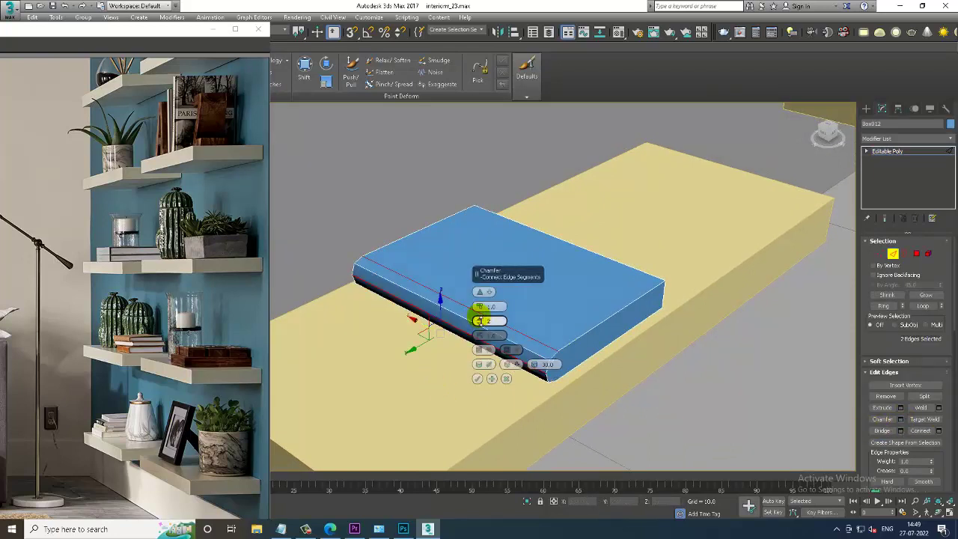
left_click_drag(480, 306, 480, 324)
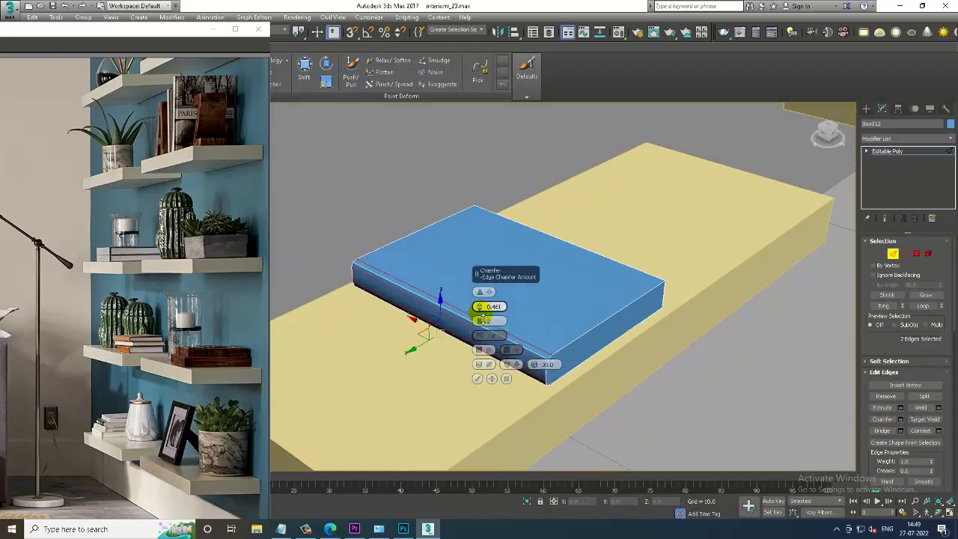
left_click(479, 378)
Select the box's side polygons, using wireframe view to reach hidden faces
middle_click_drag(494, 374, 621, 317, "alt")
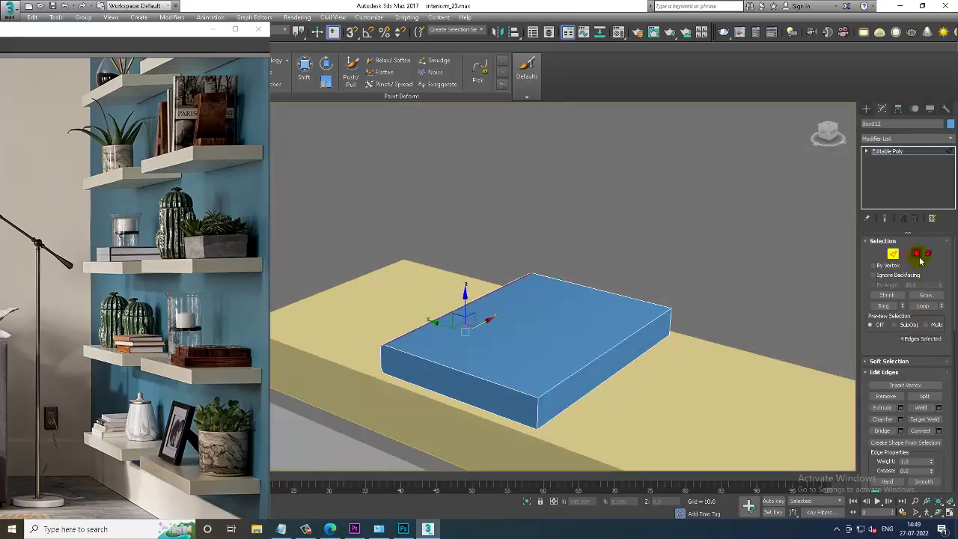
left_click(920, 256)
left_click(547, 402)
left_click(507, 400, "ctrl")
key("F3")
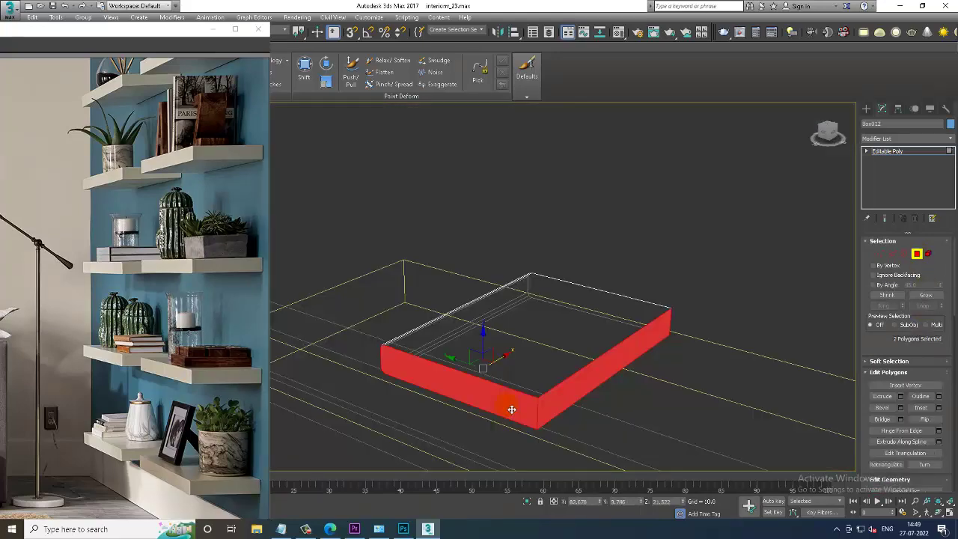
mouse_move(539, 414)
middle_mouse_down("alt")
mouse_move(723, 409)
mouse_move(767, 420)
mouse_move(619, 374)
middle_mouse_up("alt")
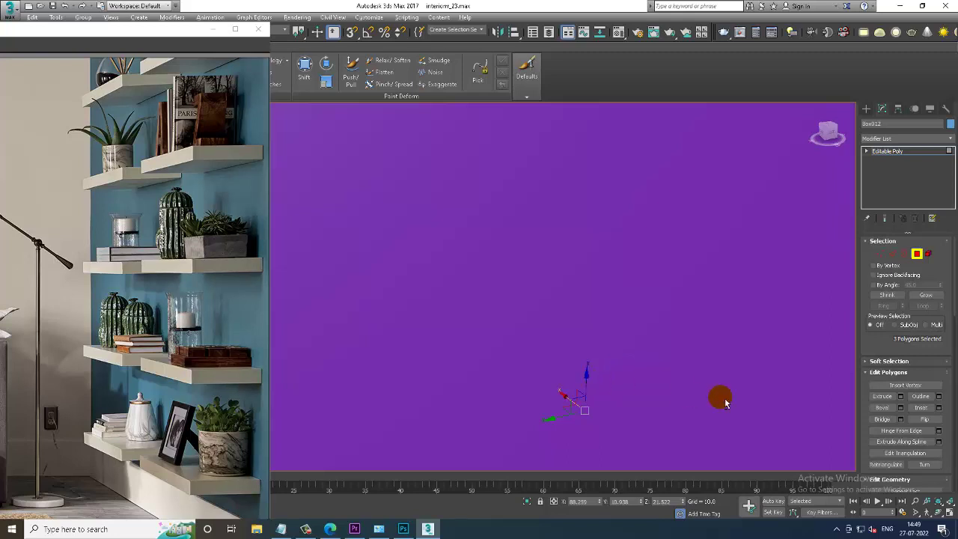
mouse_move(590, 383)
middle_mouse_down("alt")
mouse_move(631, 391)
mouse_move(620, 388)
middle_mouse_up("alt")
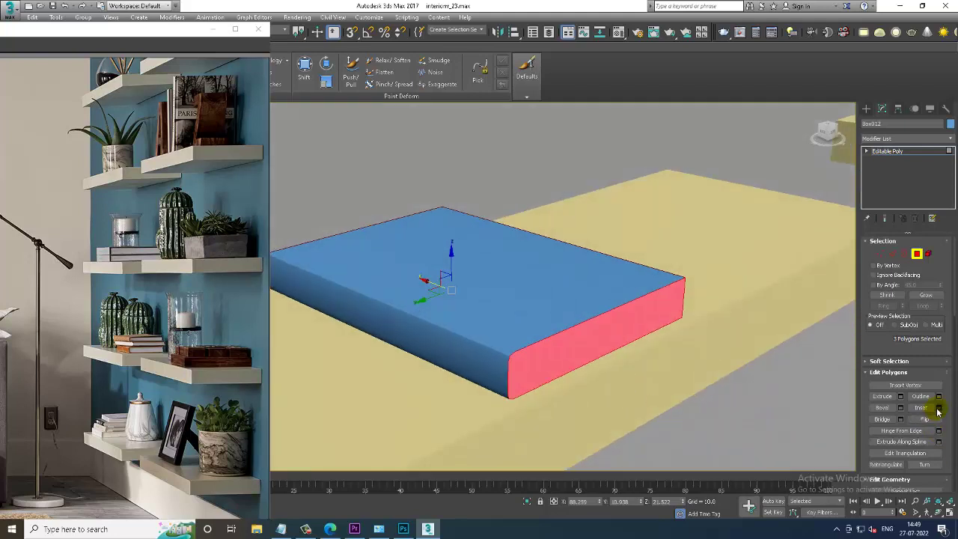
Inset the selected side faces together in Group mode
left_click(938, 407)
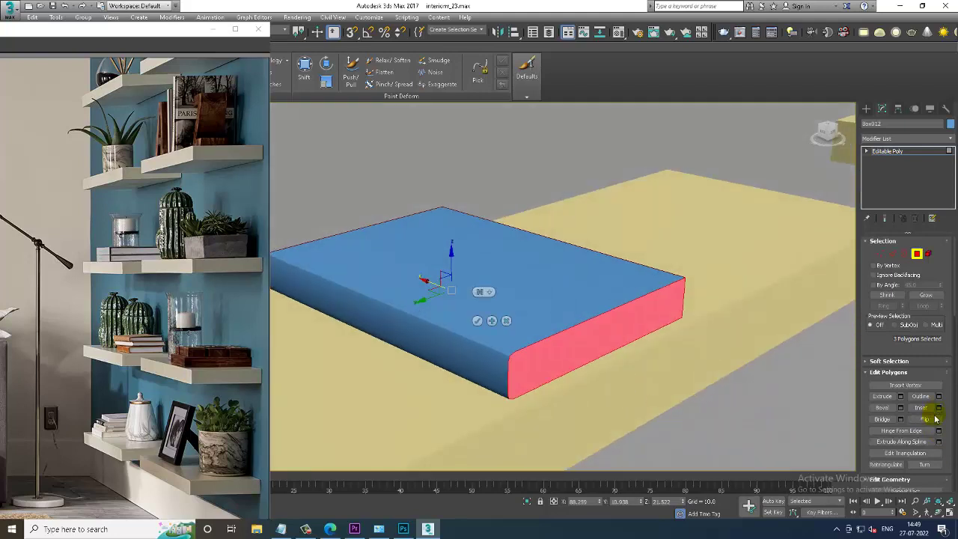
mouse_move(490, 296)
left_mouse_down()
mouse_move(515, 310)
mouse_move(500, 300)
mouse_move(484, 318)
left_mouse_up()
left_click(500, 300)
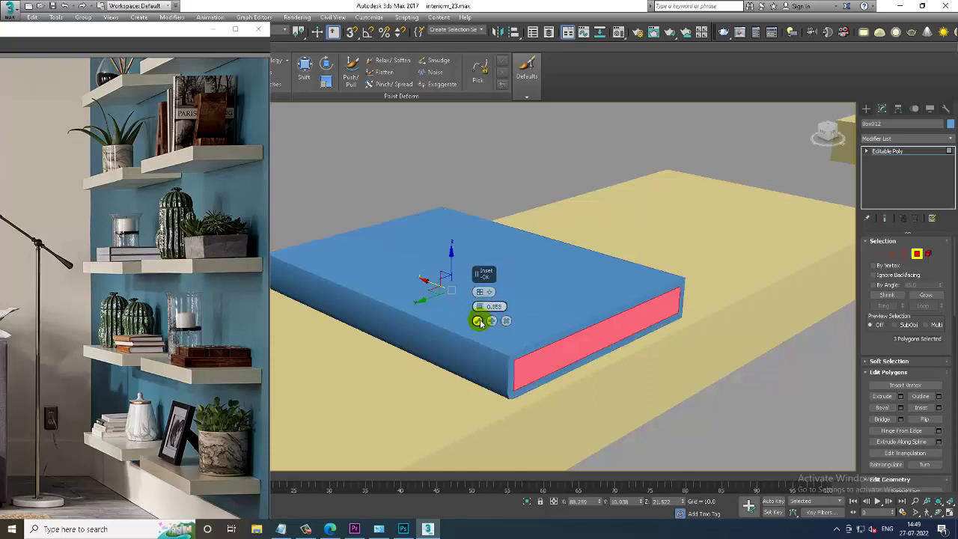
left_click(478, 321)
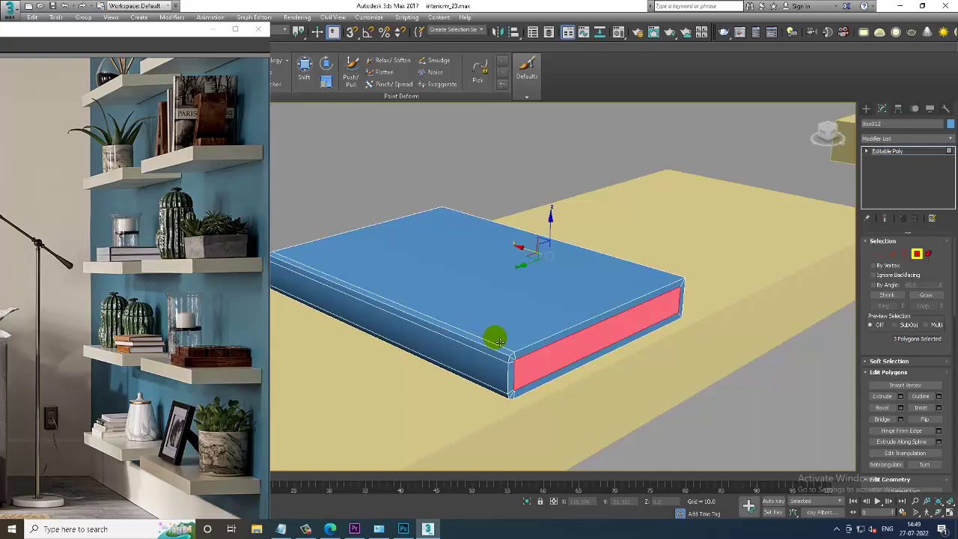
Try extruding the page faces, down to -0.14, then discard the extrusion
left_click(901, 398)
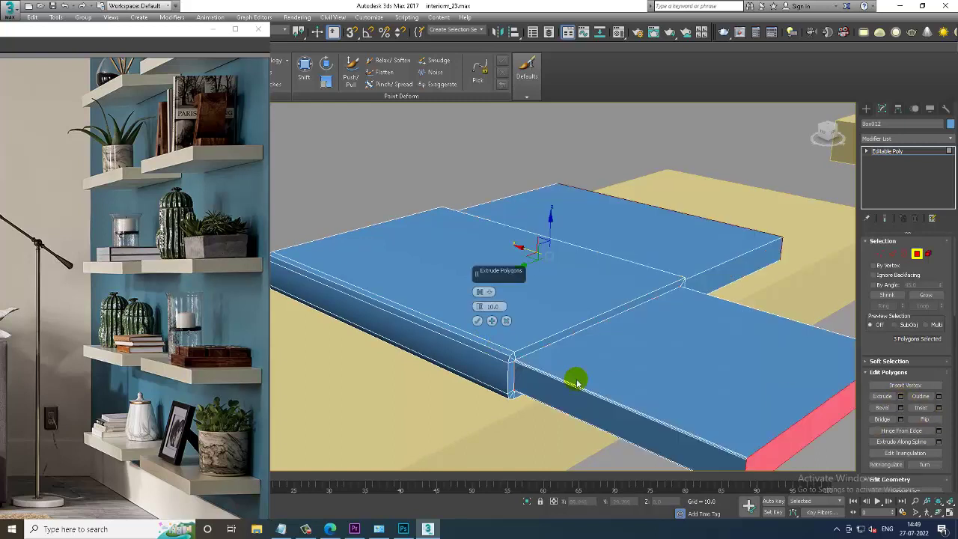
left_click_drag(479, 311, 496, 362)
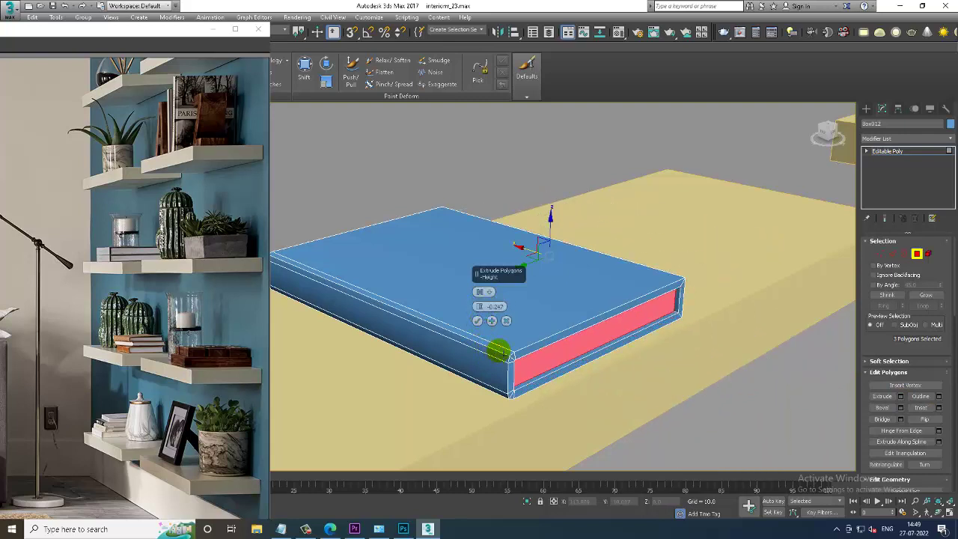
left_click_drag(491, 293, 519, 302)
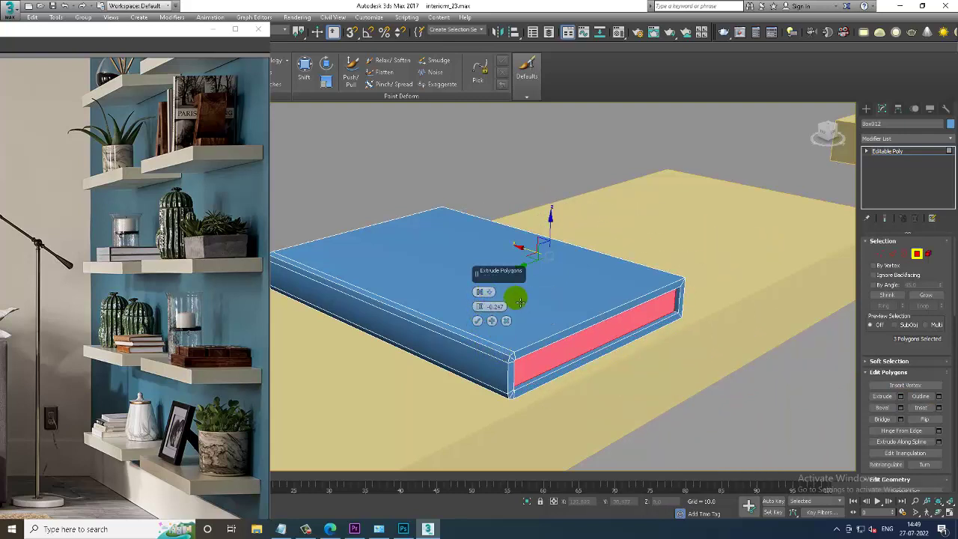
left_click(505, 320)
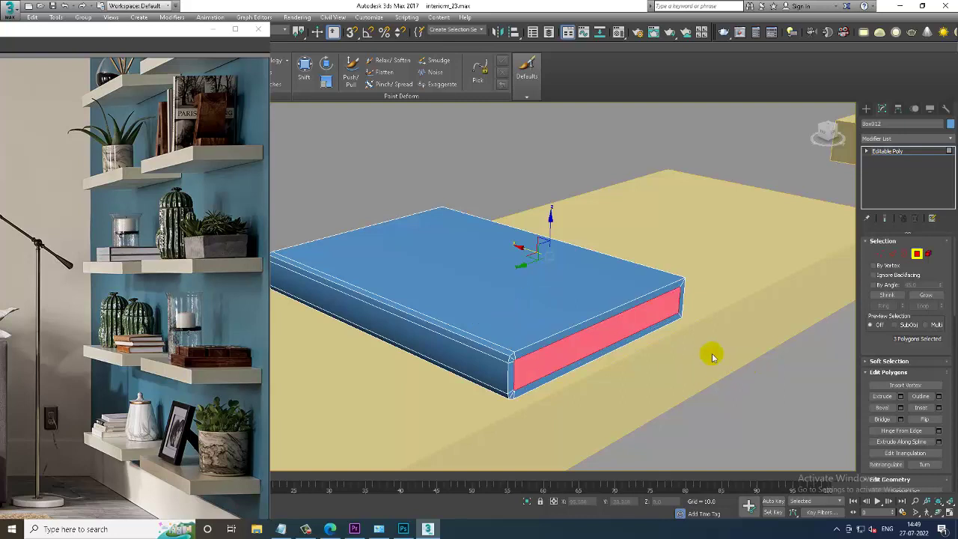
middle_click_drag(723, 360, 956, 409, "alt")
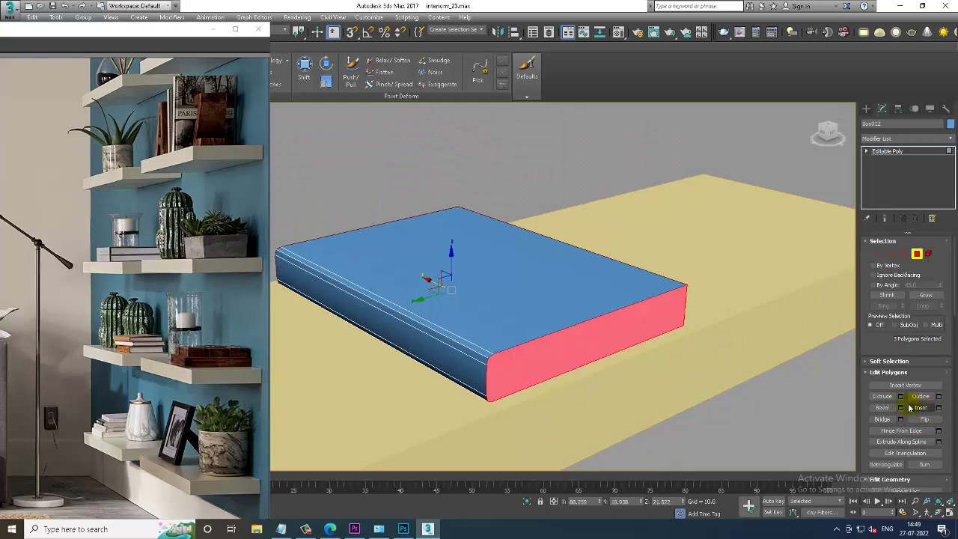
left_click(901, 397)
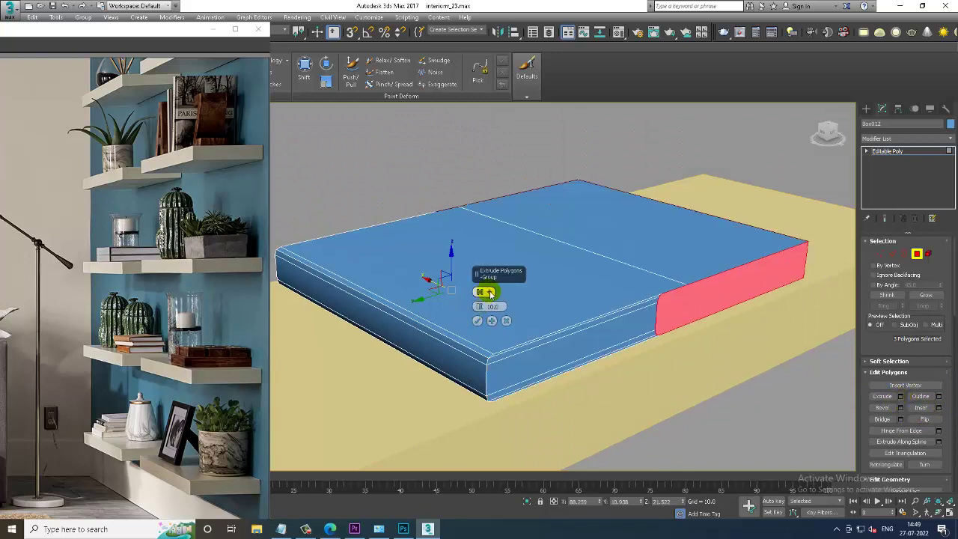
scroll(490, 314, "up", 2)
scroll(482, 313, "down", 3)
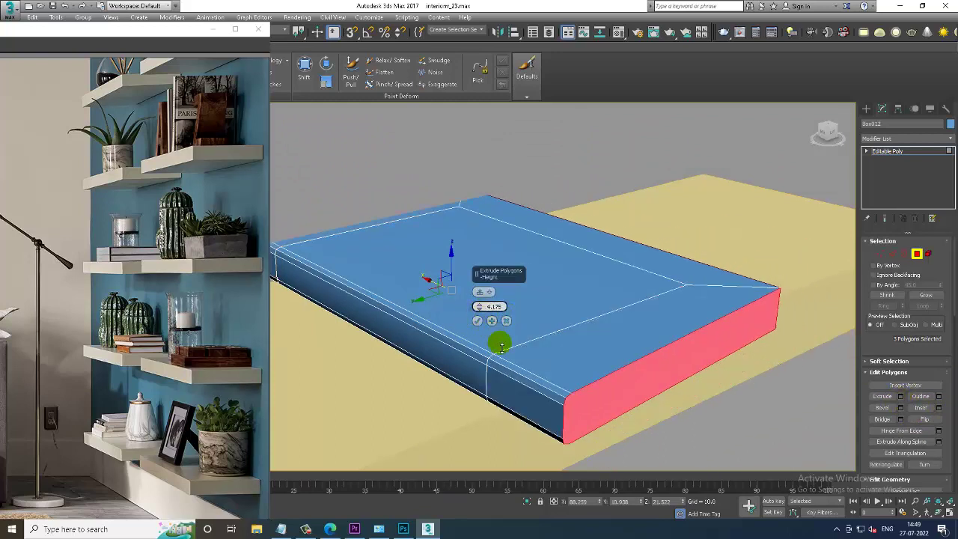
left_click_drag(481, 313, 513, 362)
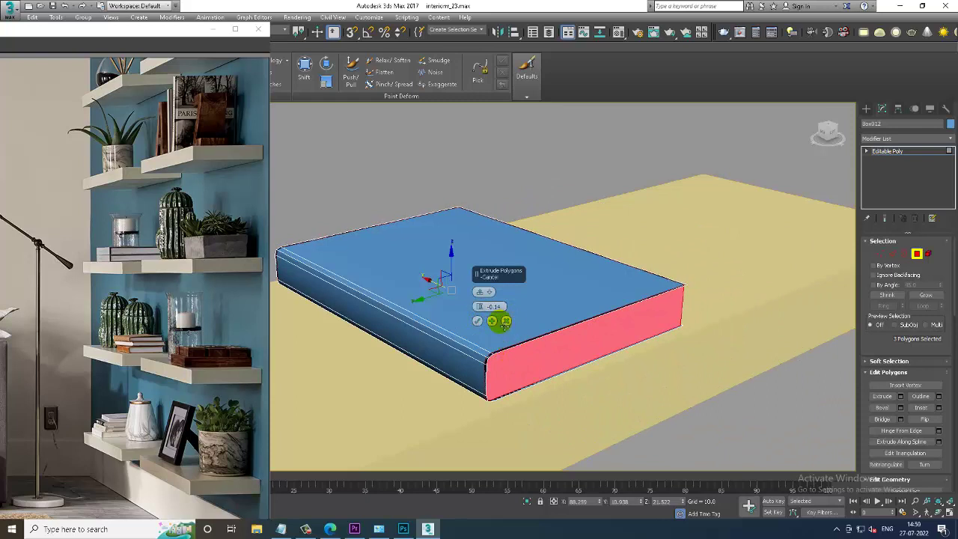
left_click(506, 321)
Apply a narrower group inset around the pages, then extrude the page faces
left_click(939, 407)
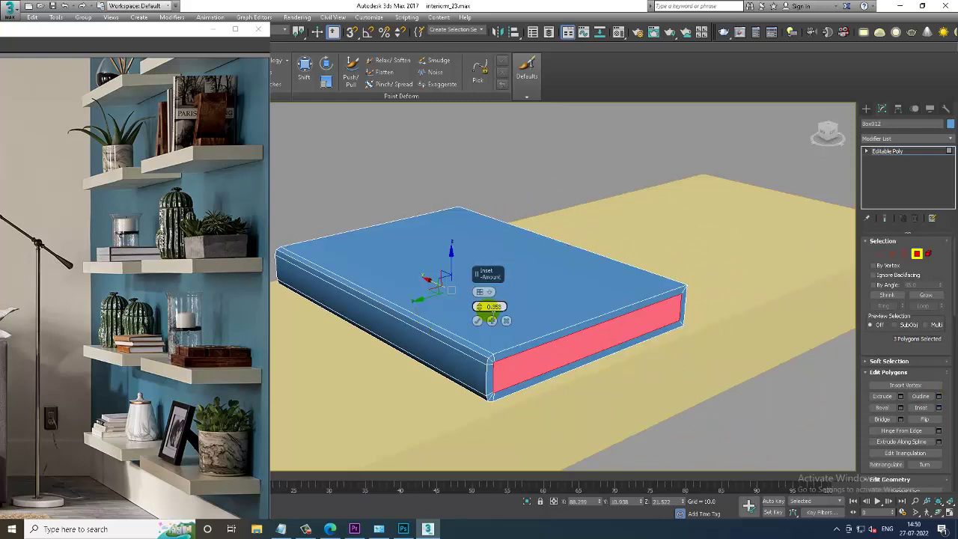
left_click(488, 292)
left_click(488, 307)
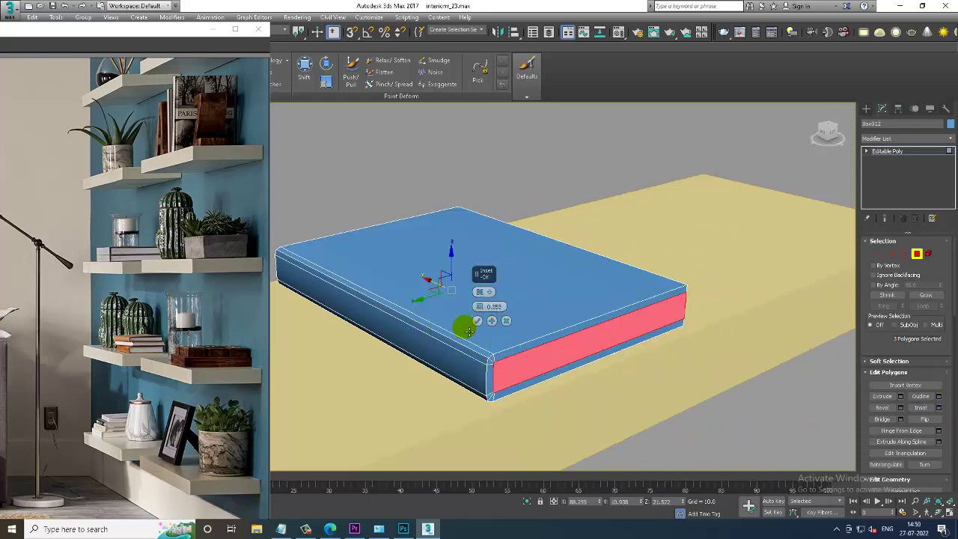
left_click_drag(479, 308, 484, 310)
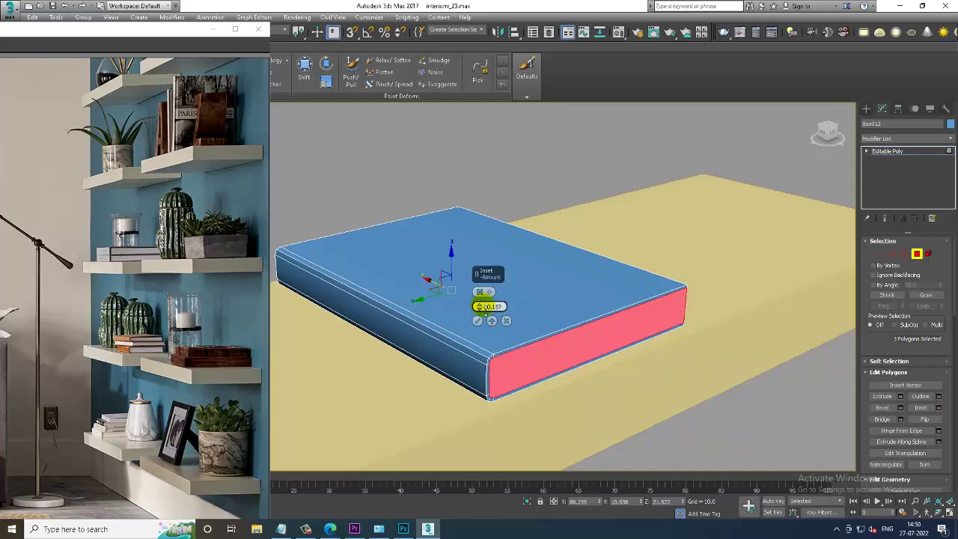
left_click(478, 321)
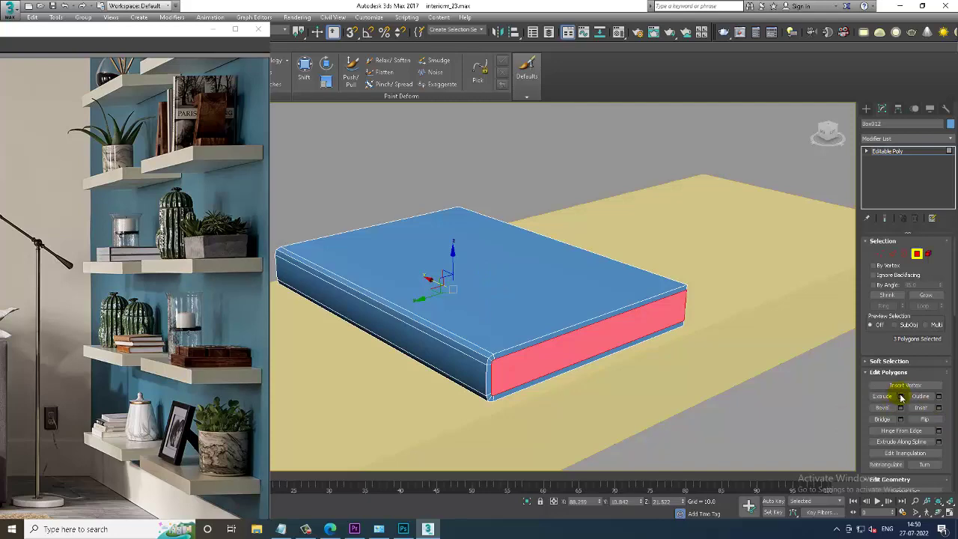
left_click(901, 396)
left_click(479, 321)
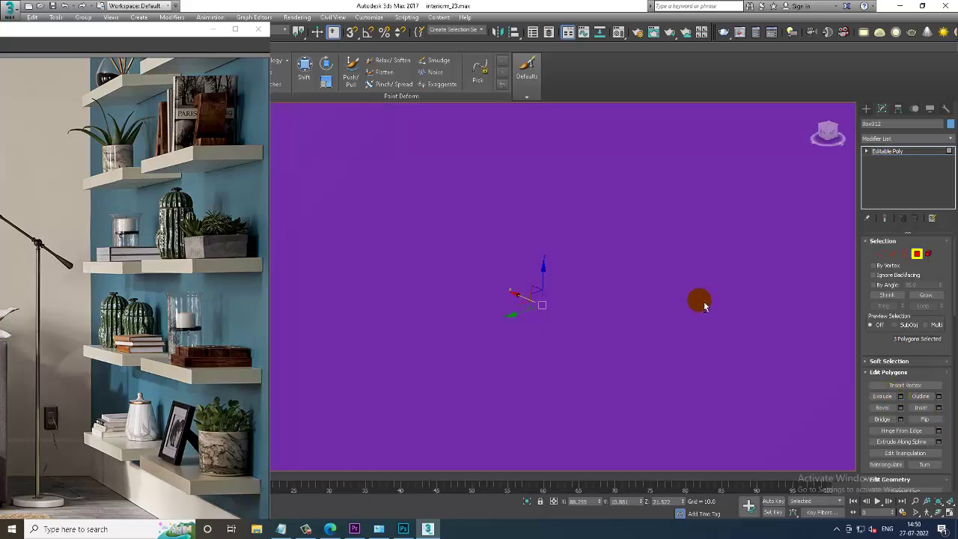
Clone the book upward onto the original and scale the copy smaller
middle_click_drag(704, 305, 655, 296, "alt")
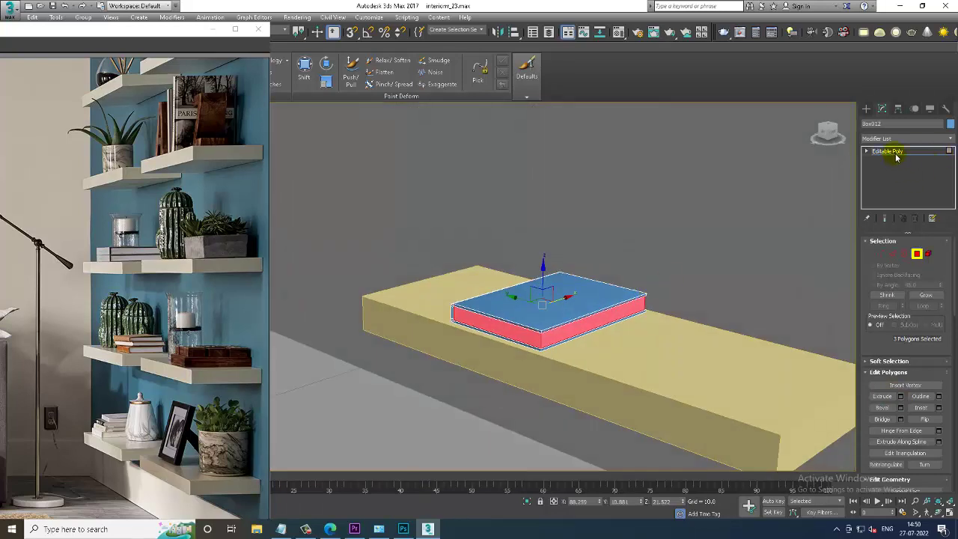
left_click(896, 152)
scroll(636, 277, "up", 3)
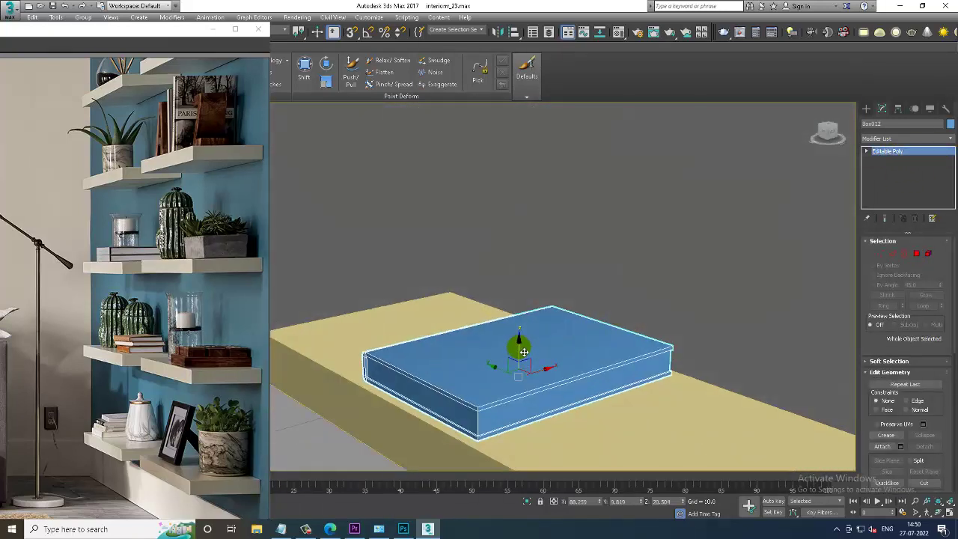
left_click_drag(524, 352, 536, 318, "shift")
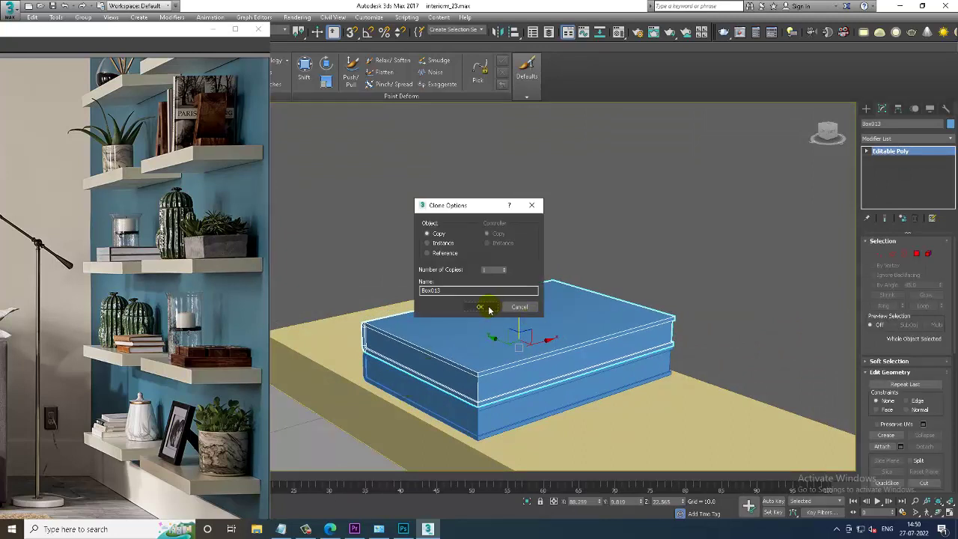
left_click(488, 307)
key("r")
left_click_drag(519, 346, 561, 349)
key("w")
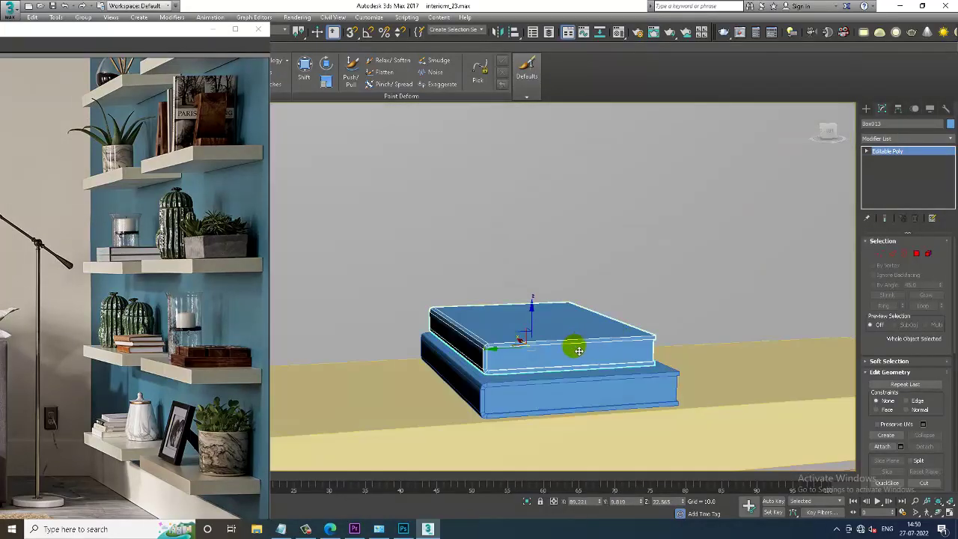
Seat the copy on the lower book and clone a third book, Box014, on top
scroll(561, 348, "up", 2)
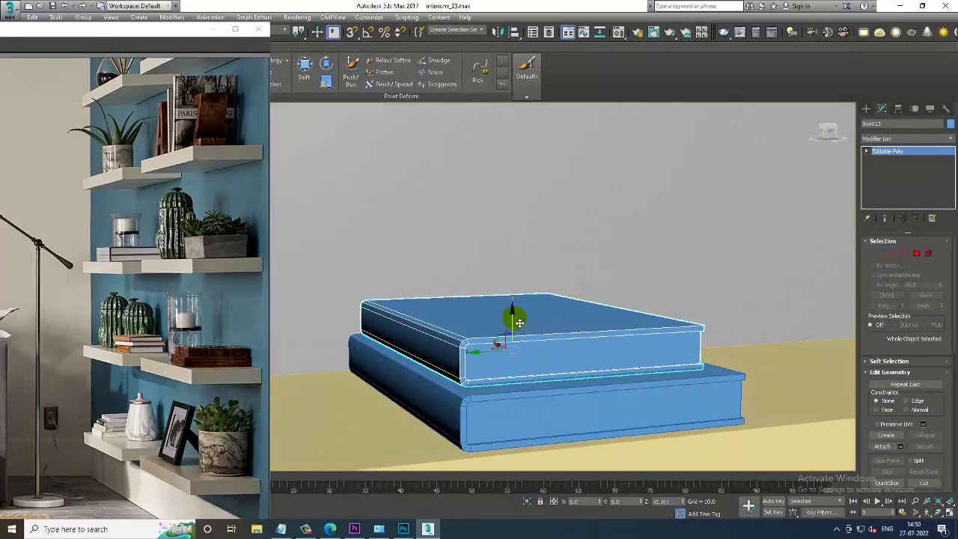
left_click_drag(515, 317, 528, 321)
middle_click_drag(528, 321, 529, 338, "alt")
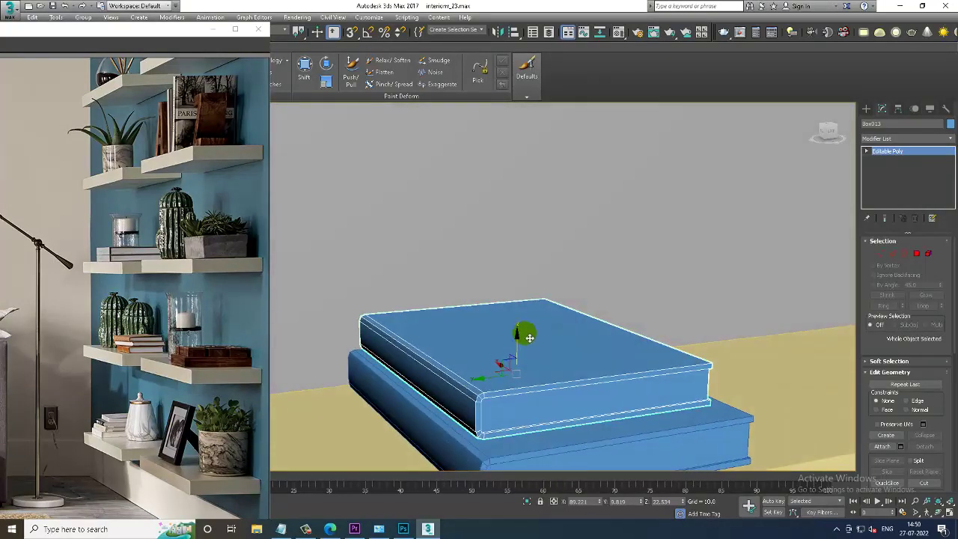
left_click_drag(522, 327, 528, 311, "shift")
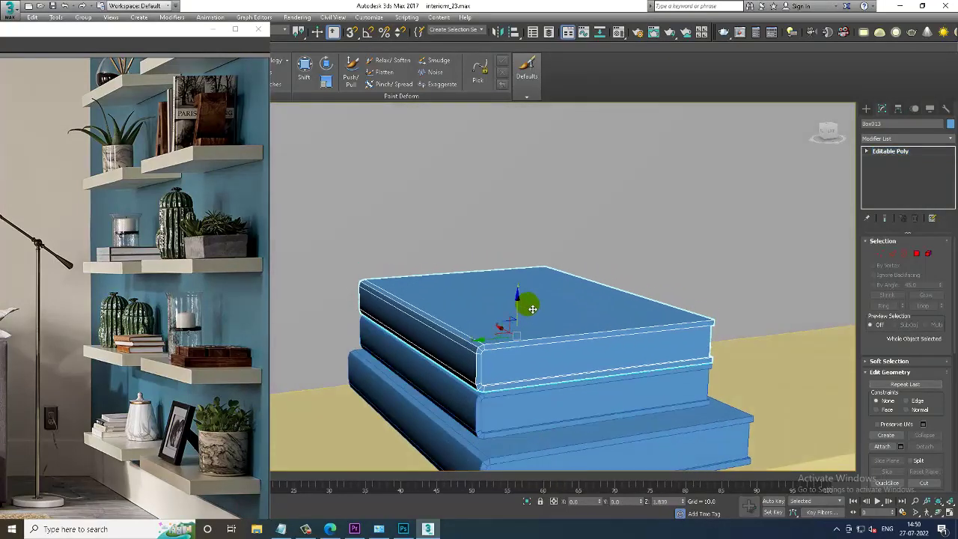
left_click(481, 309)
mouse_move(505, 317)
middle_mouse_down("alt")
mouse_move(522, 335)
mouse_move(480, 336)
middle_mouse_up("alt")
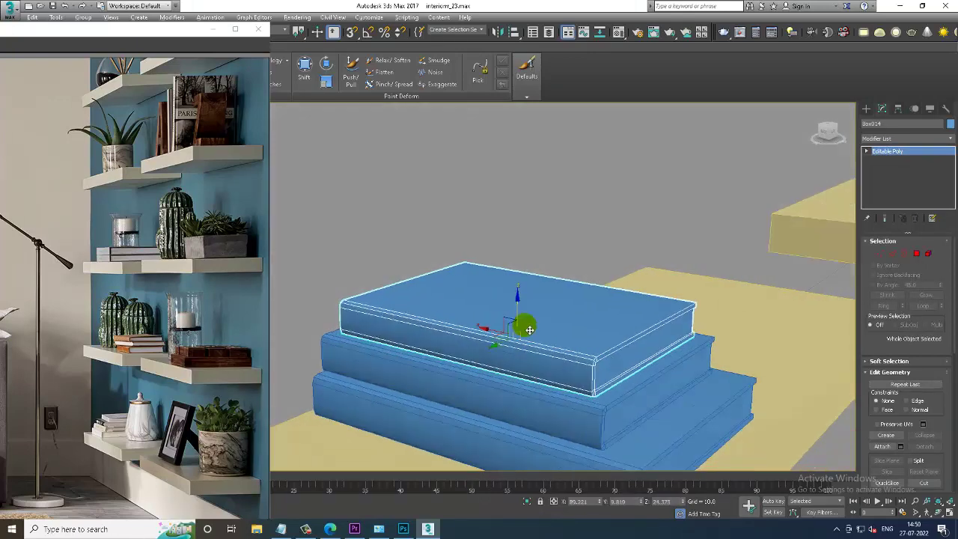
Move the book stack left on the shelf, then restore four viewports with Front active
scroll(480, 337, "down", 4)
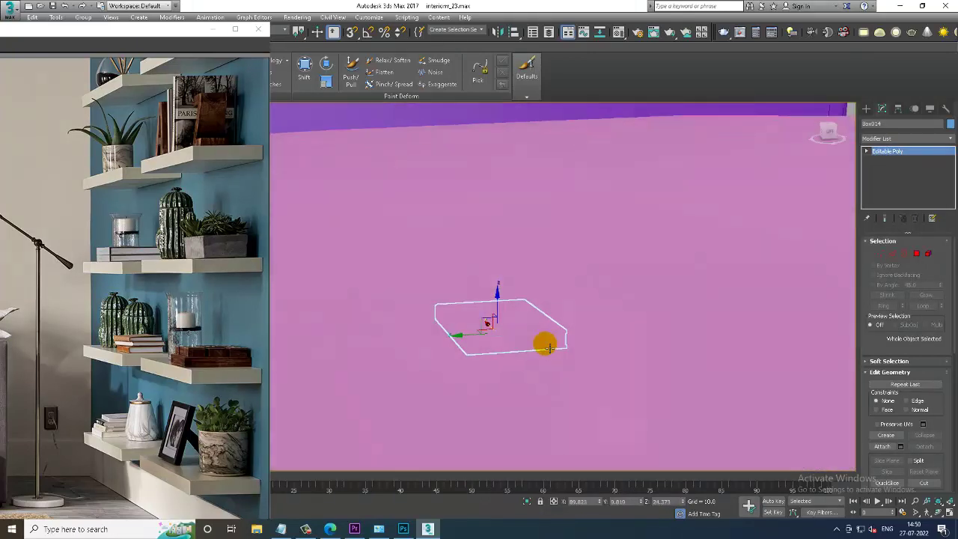
scroll(545, 342, "down", 3)
scroll(539, 362, "down", 3)
scroll(569, 362, "down", 2)
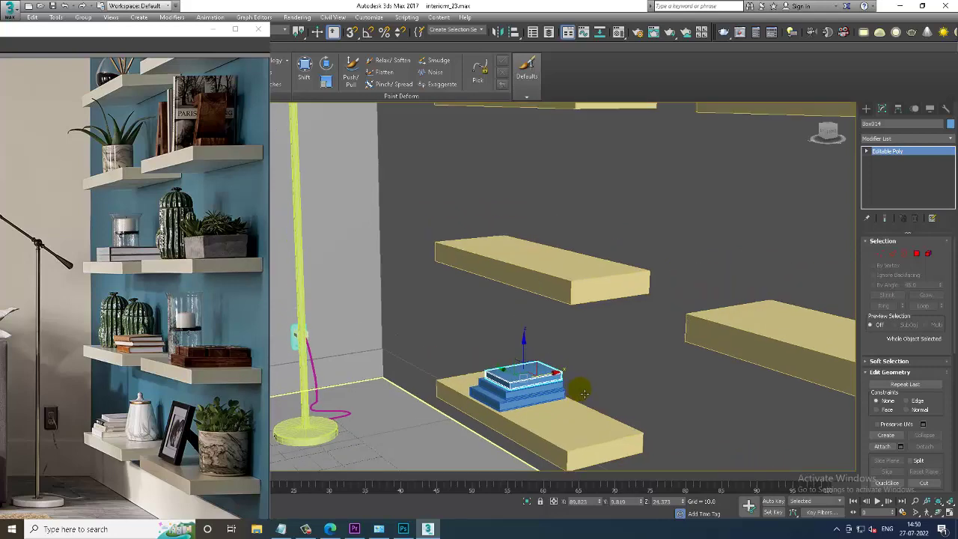
scroll(566, 382, "down", 3)
scroll(563, 389, "up", 5)
scroll(563, 395, "up", 2)
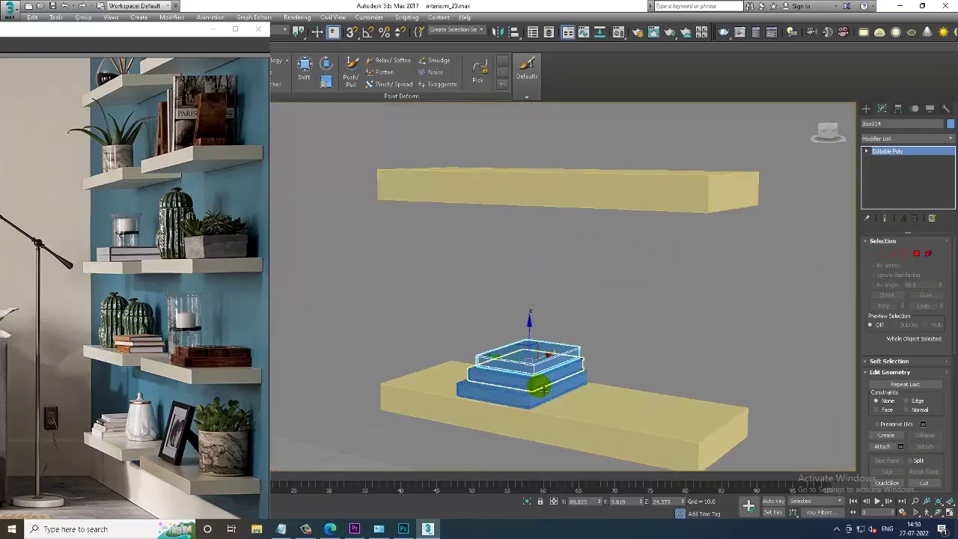
scroll(535, 397, "up", 3)
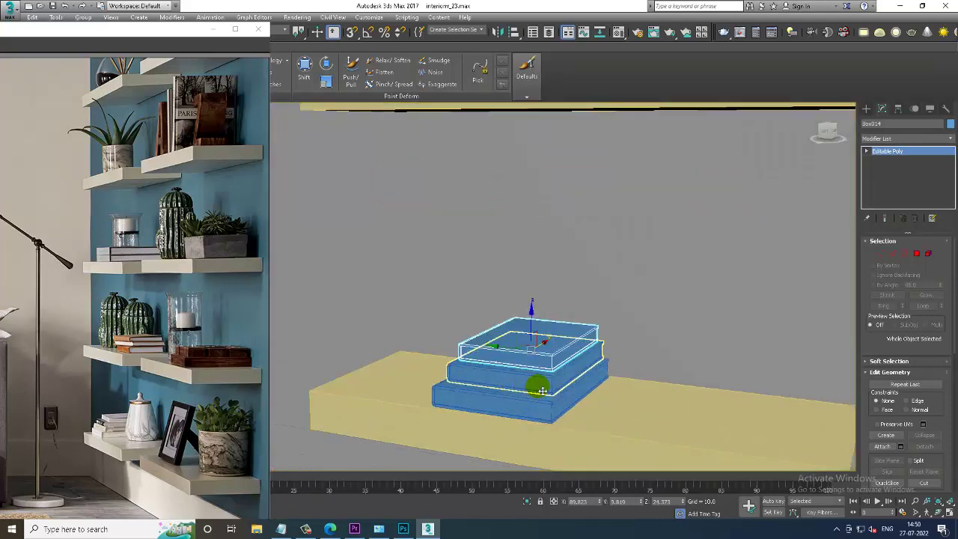
left_click_drag(503, 359, 454, 353)
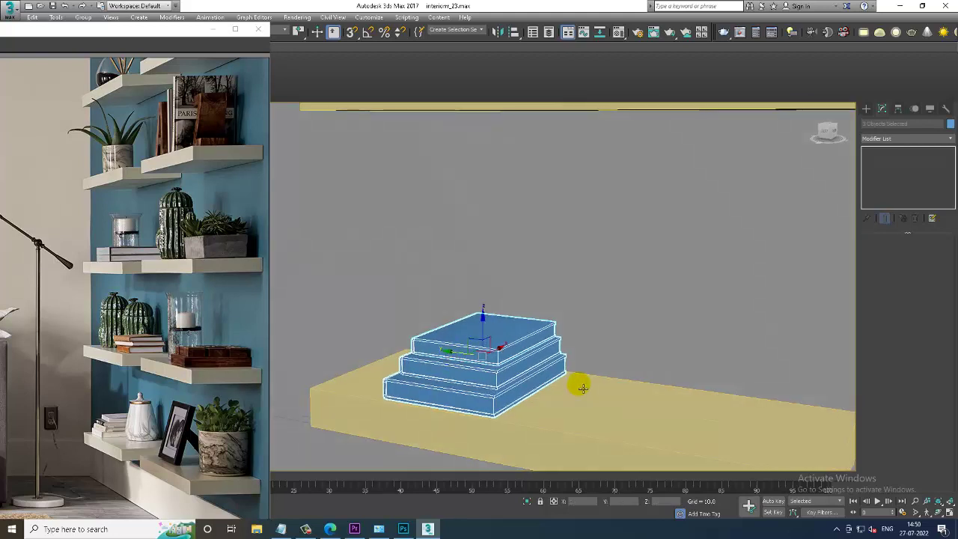
scroll(163, 427, "up", 2)
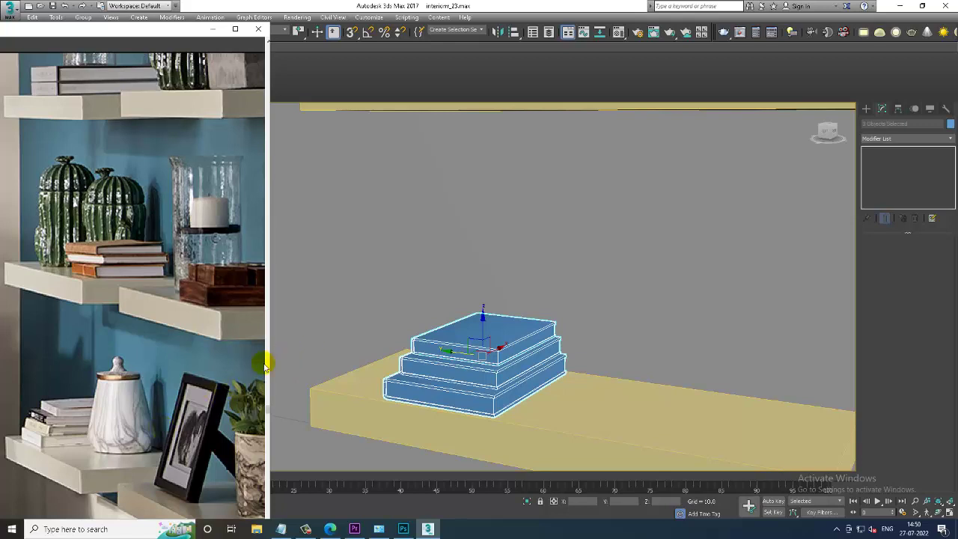
key("alt+w")
left_click(602, 330)
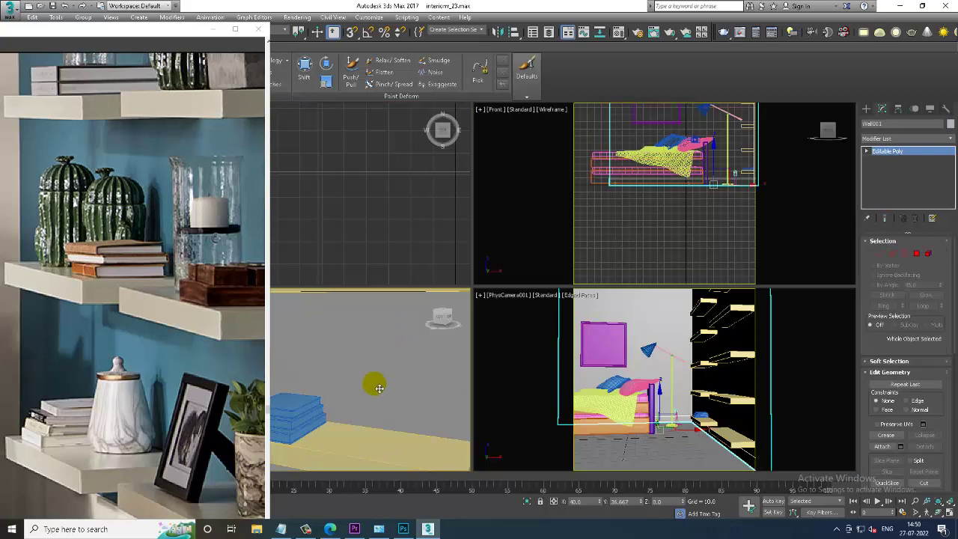
Maximize the Front viewport and pick the Line spline tool
left_click(707, 234)
key("alt+w")
scroll(625, 253, "up", 3)
scroll(637, 237, "up", 3)
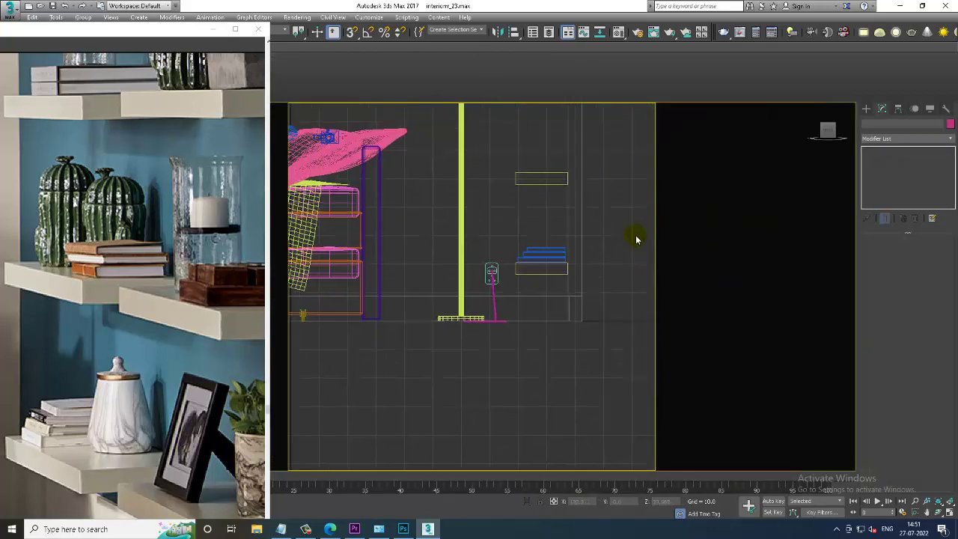
scroll(626, 250, "up", 2)
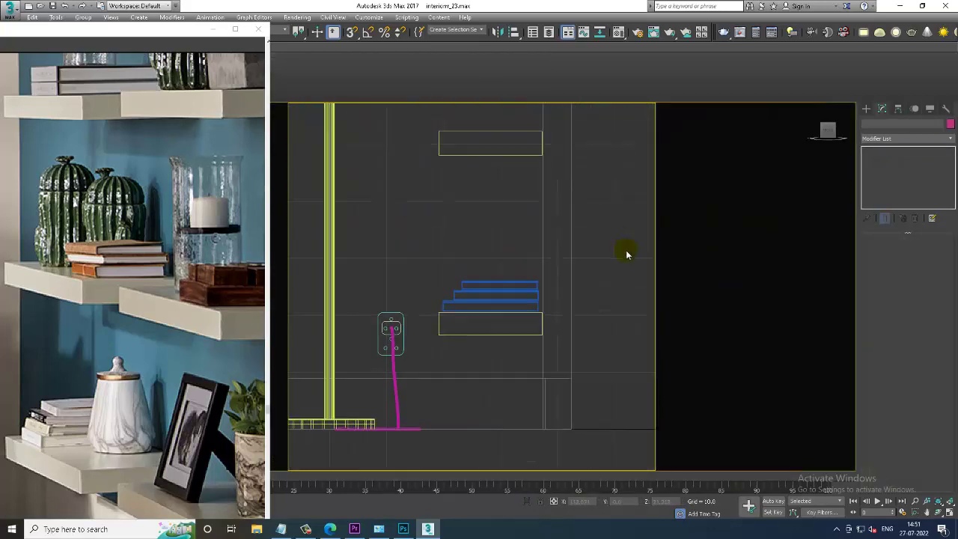
left_click(866, 108)
left_click(889, 124)
left_click(891, 177)
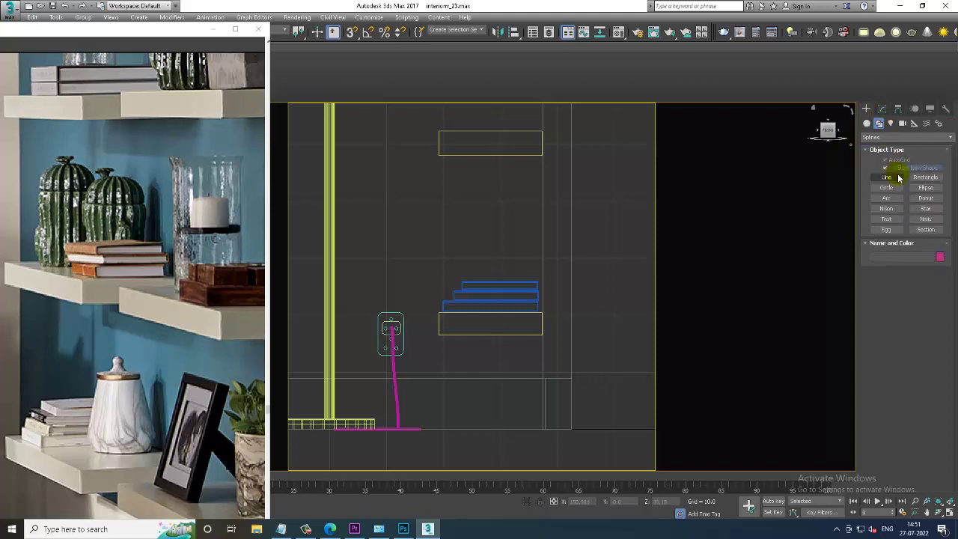
Turn off Enable In Viewport and place the first vase profile point above the books
middle_click_drag(492, 254, 584, 294)
scroll(584, 293, "up", 1)
scroll(569, 281, "up", 2)
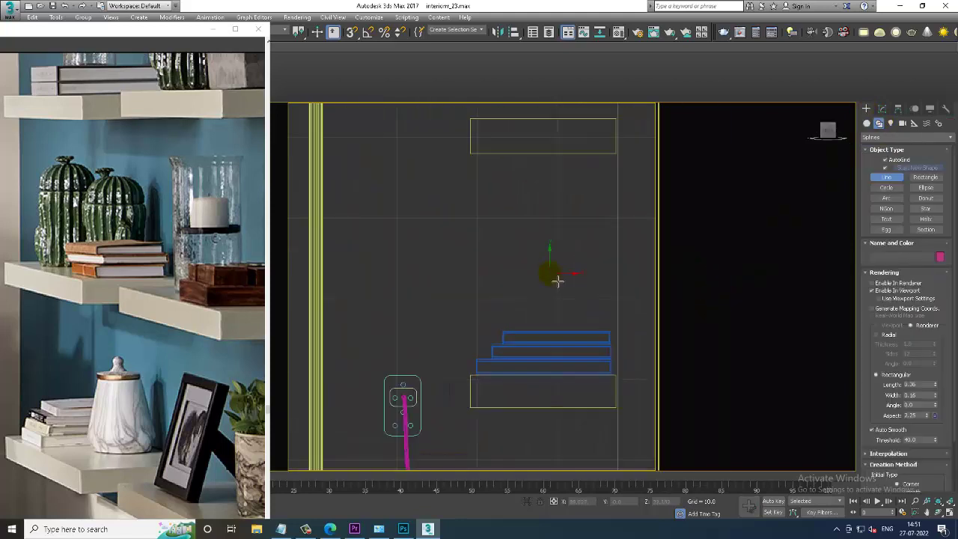
scroll(566, 259, "up", 2)
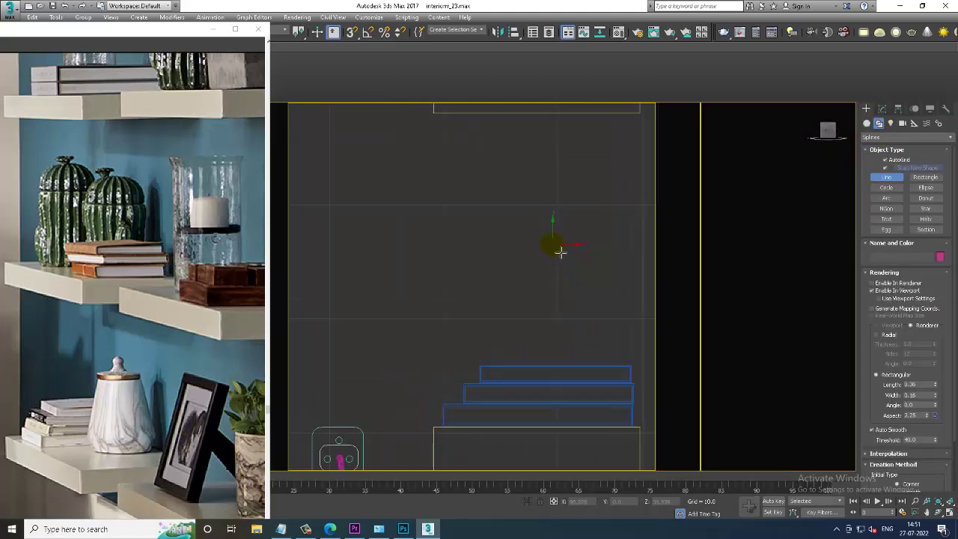
left_click(556, 251)
right_click(555, 253)
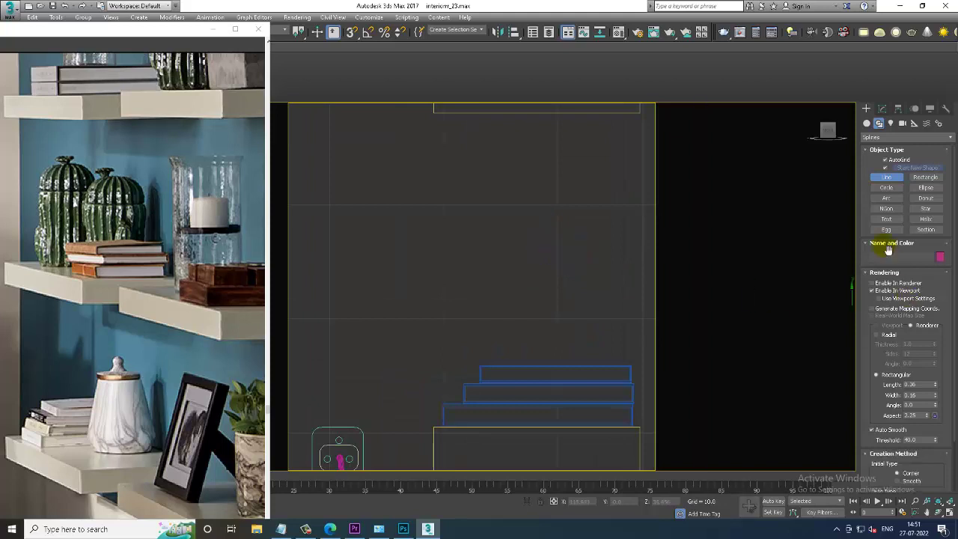
left_click(559, 243)
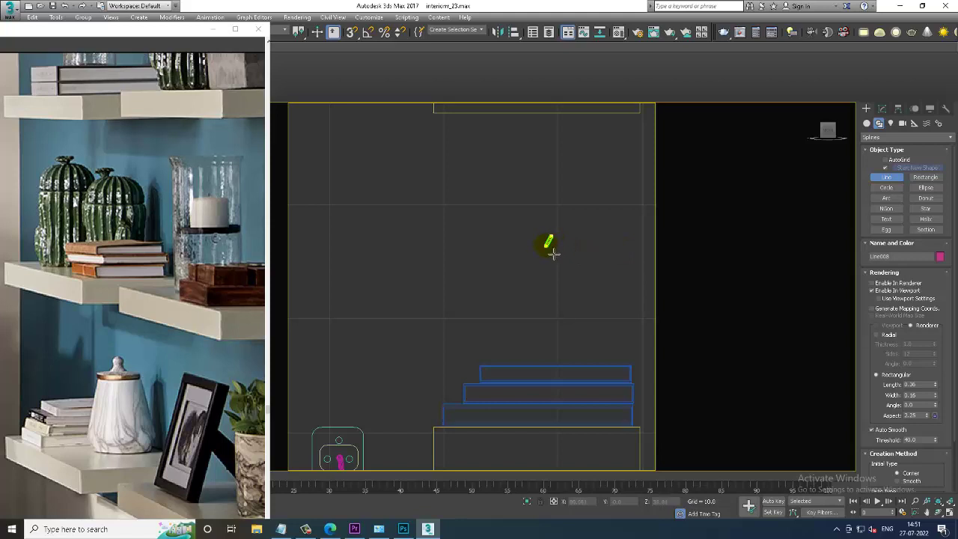
left_click(872, 290)
left_click(873, 291)
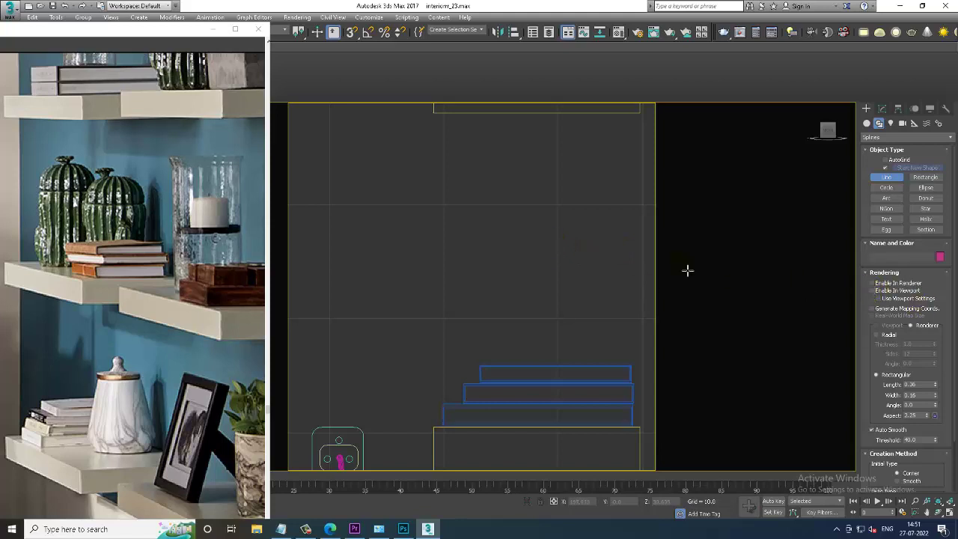
left_click(555, 227)
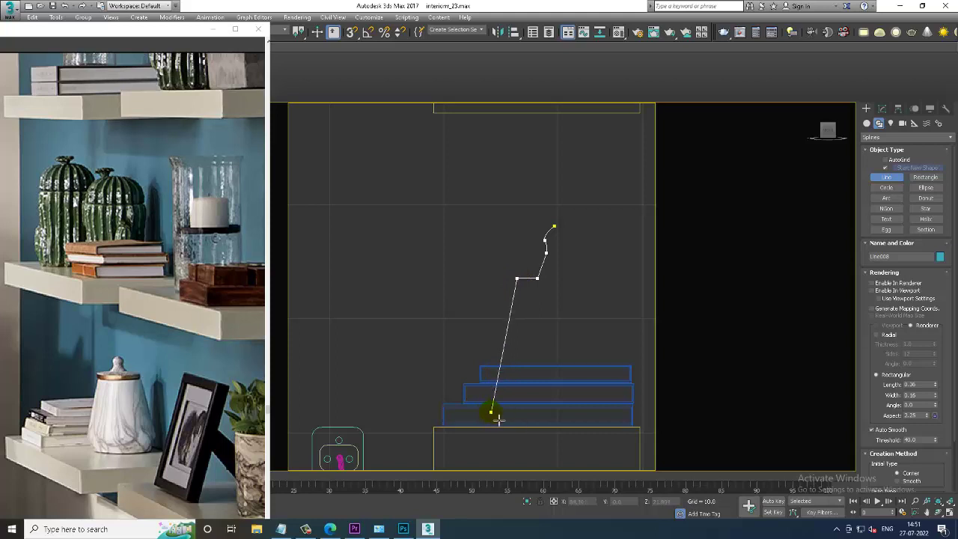
Add the last two points to the vase profile, end the line, and shift its top vertices slightly left
left_click(501, 425)
left_click(561, 426)
right_click(634, 380)
scroll(584, 304, "down", 2)
scroll(577, 300, "up", 2)
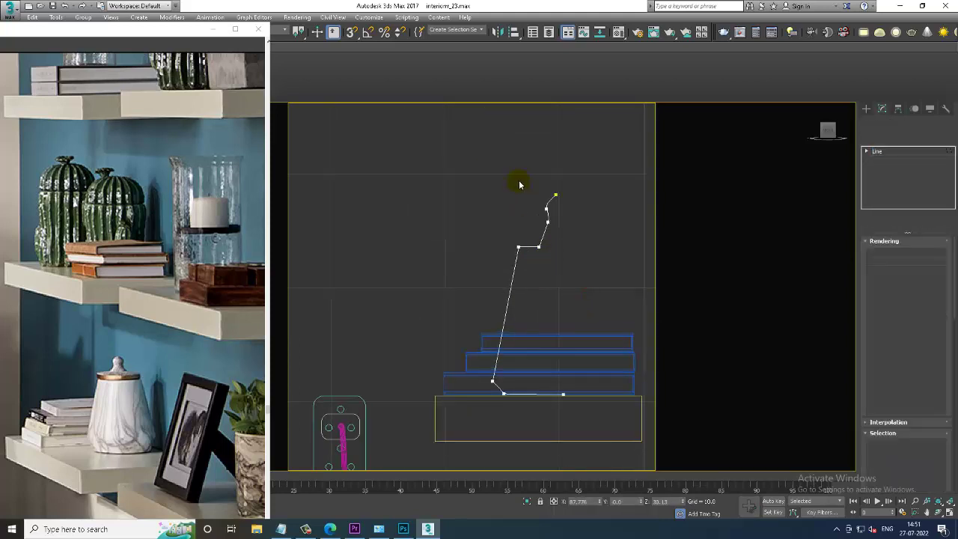
left_click_drag(528, 166, 637, 280)
left_click_drag(594, 199, 590, 202)
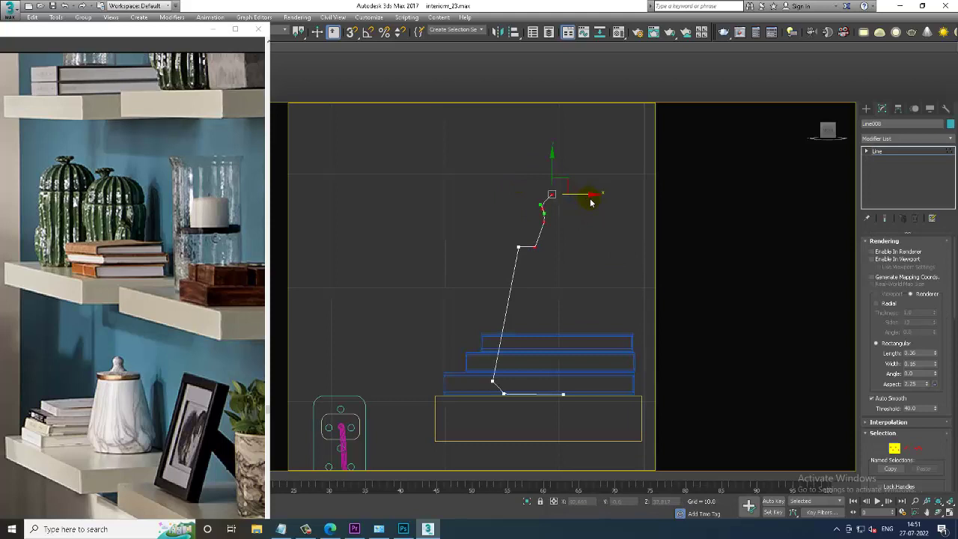
Revolve the Line008 profile into a 16-segment vase with a Lathe modifier
left_click(913, 153)
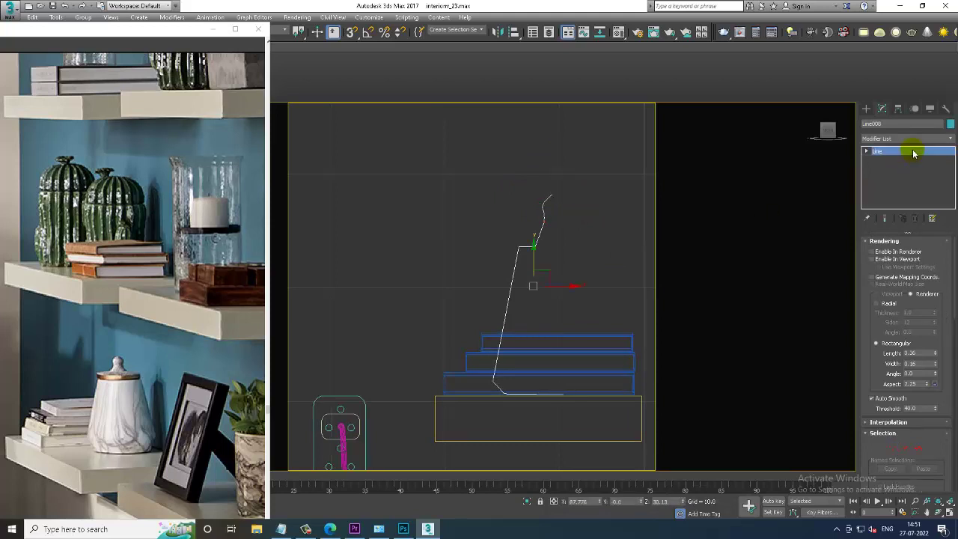
left_click(906, 139)
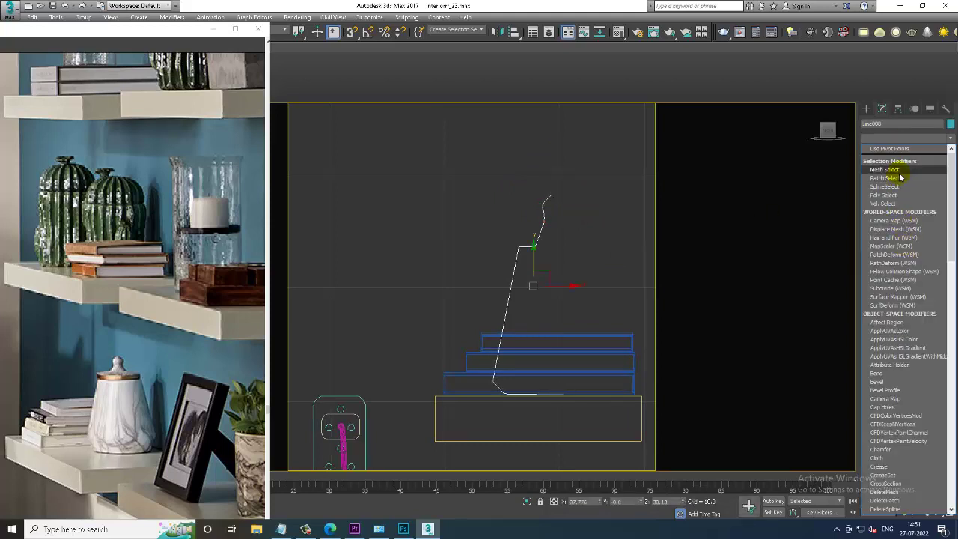
scroll(906, 271, "down", 5)
scroll(906, 272, "down", 3)
left_click(906, 274)
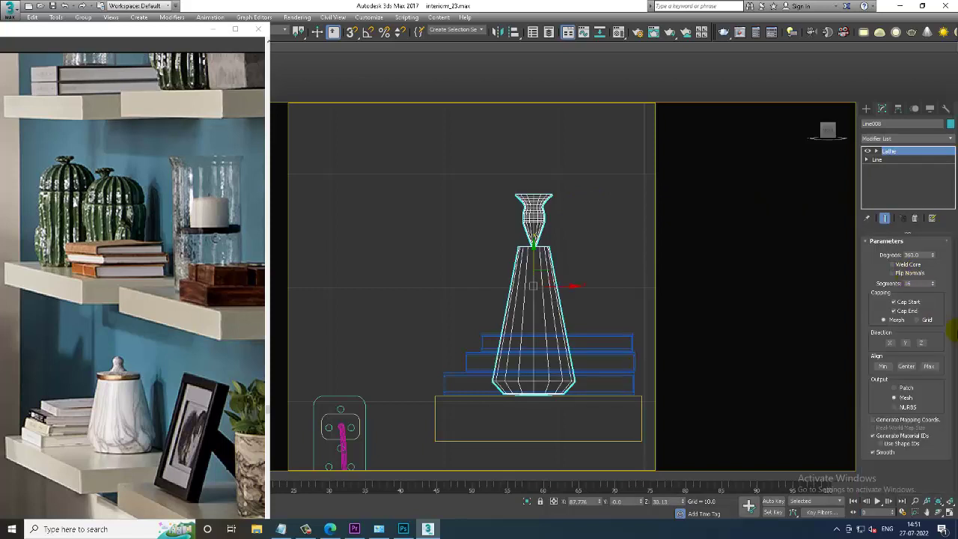
Set Lathe Align to Max and edit the Line's vertices with Show End Result on
left_click(929, 366)
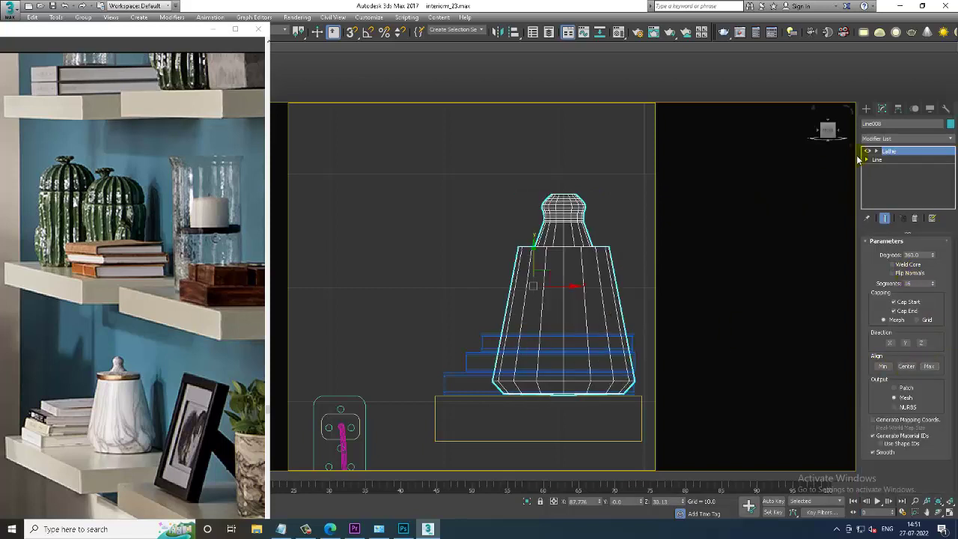
left_click(866, 158)
left_click(867, 160)
left_click(885, 167)
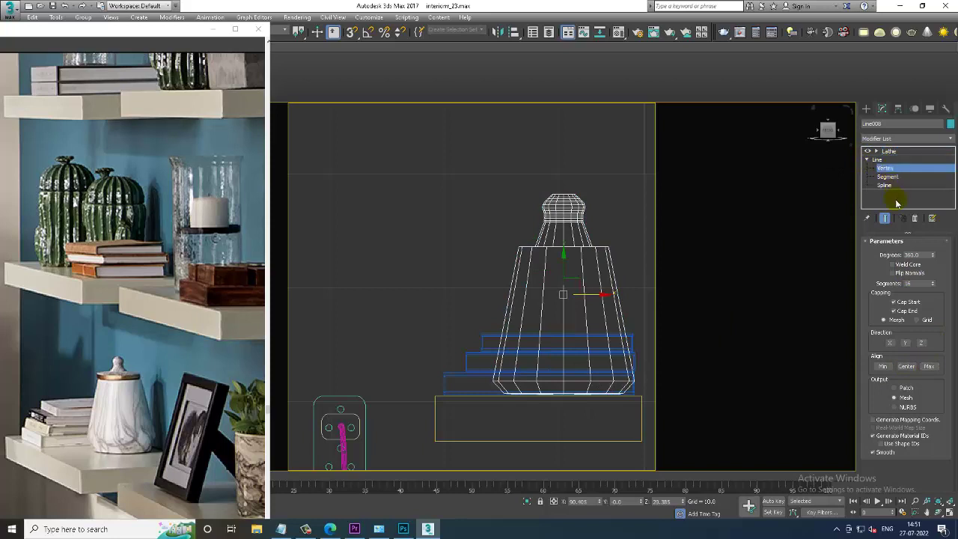
left_click(887, 217)
scroll(566, 204, "up", 2)
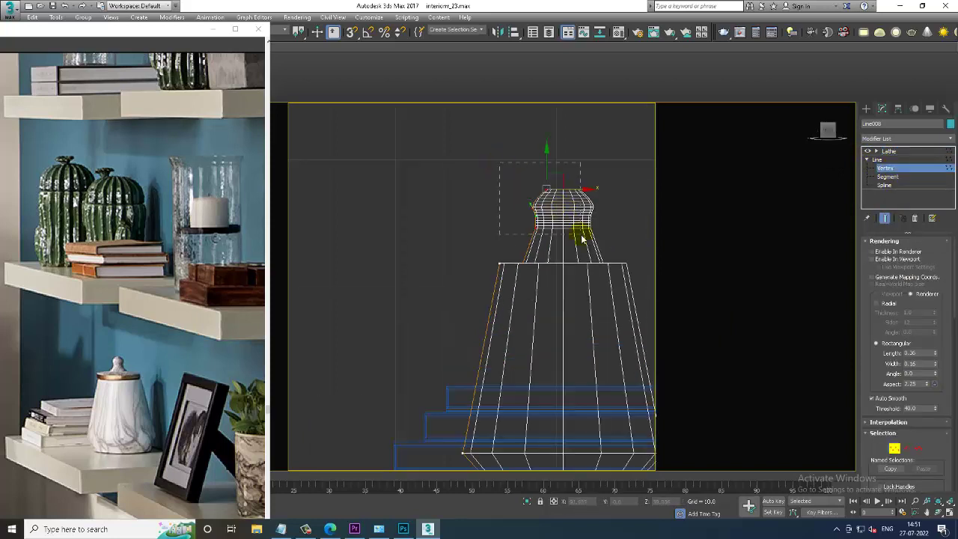
Make the top bulb narrower and taller, then reposition the neck and top-corner vertices
left_click_drag(591, 190, 598, 195)
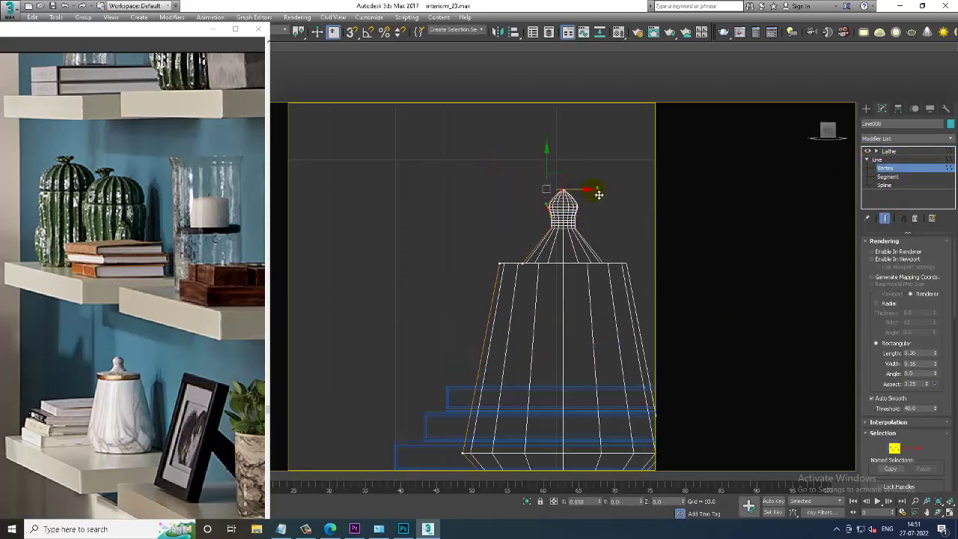
scroll(557, 225, "up", 1)
scroll(554, 240, "up", 1)
scroll(554, 241, "up", 1)
scroll(554, 225, "up", 1)
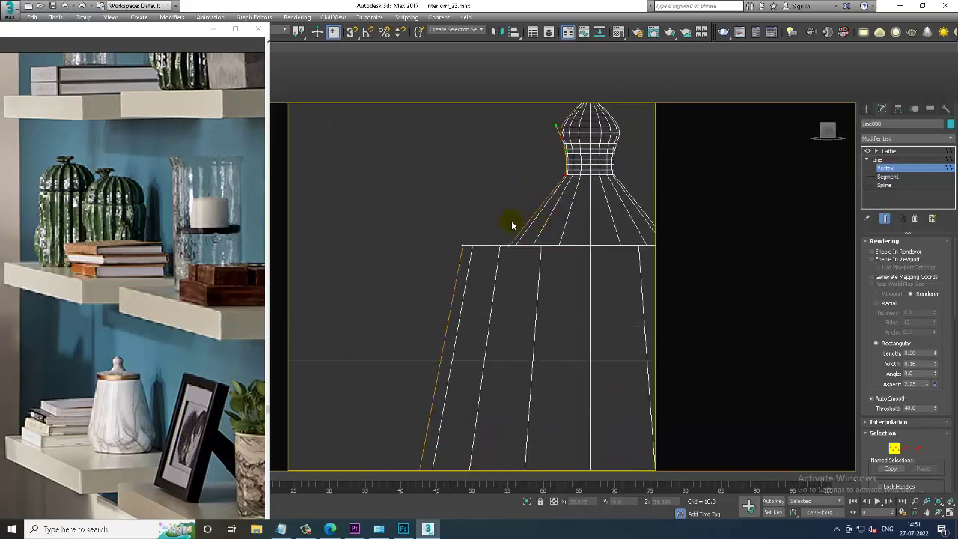
left_click_drag(511, 223, 588, 289)
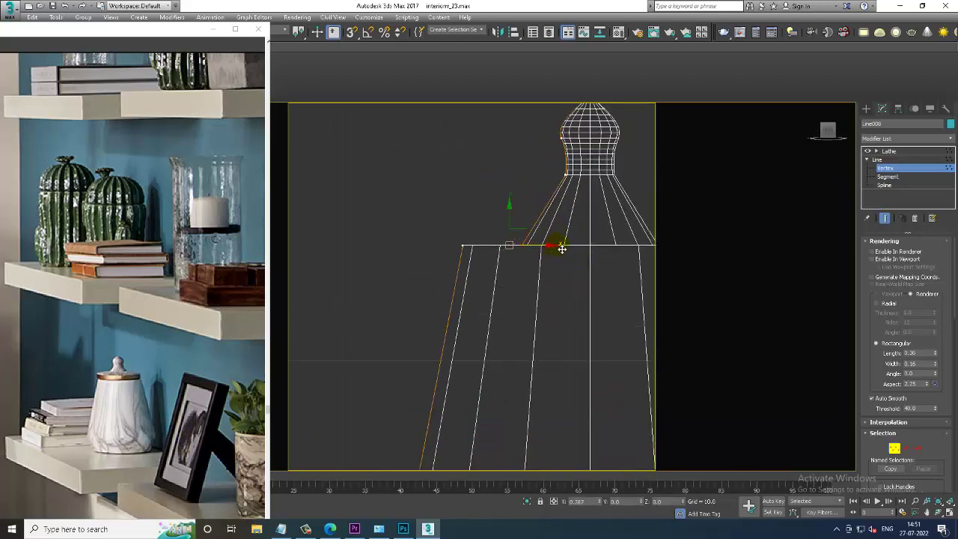
scroll(567, 247, "down", 2)
middle_click_drag(567, 247, 524, 193)
mouse_move(499, 323)
middle_mouse_down()
mouse_move(520, 220)
mouse_move(483, 215)
middle_mouse_up()
scroll(535, 241, "up", 2)
scroll(537, 247, "up", 1)
left_click(487, 194)
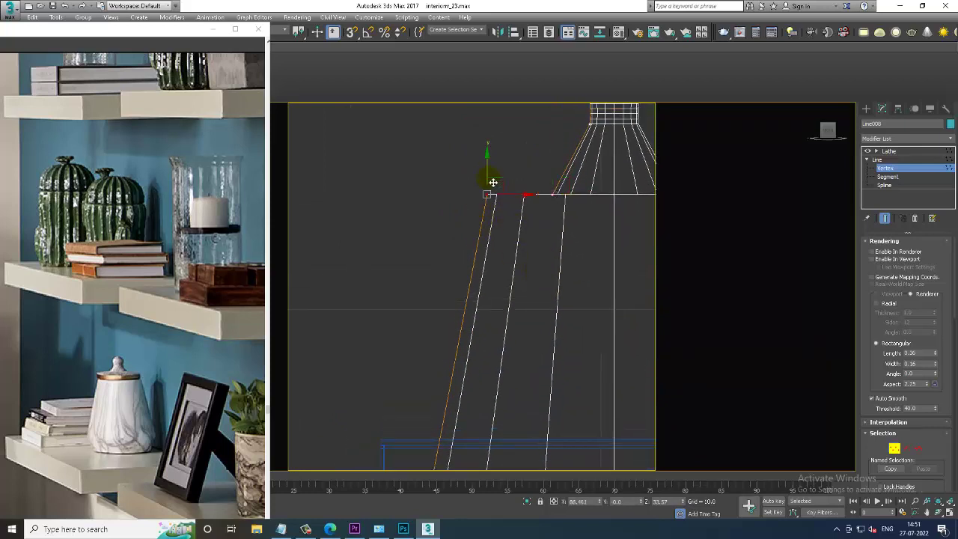
mouse_move(494, 183)
left_mouse_down()
mouse_move(507, 200)
mouse_move(506, 184)
left_mouse_up()
Taper the base with a bottom-left vertex and raise the topmost vertex slightly
scroll(539, 242, "down", 2)
scroll(549, 277, "down", 2)
scroll(549, 277, "up", 1)
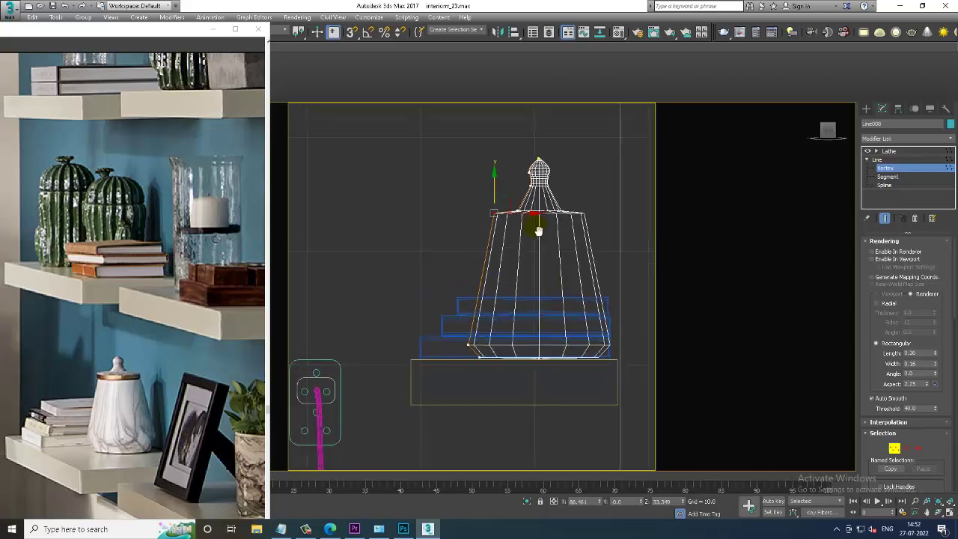
scroll(535, 220, "up", 1)
scroll(544, 205, "up", 1)
scroll(502, 209, "down", 3)
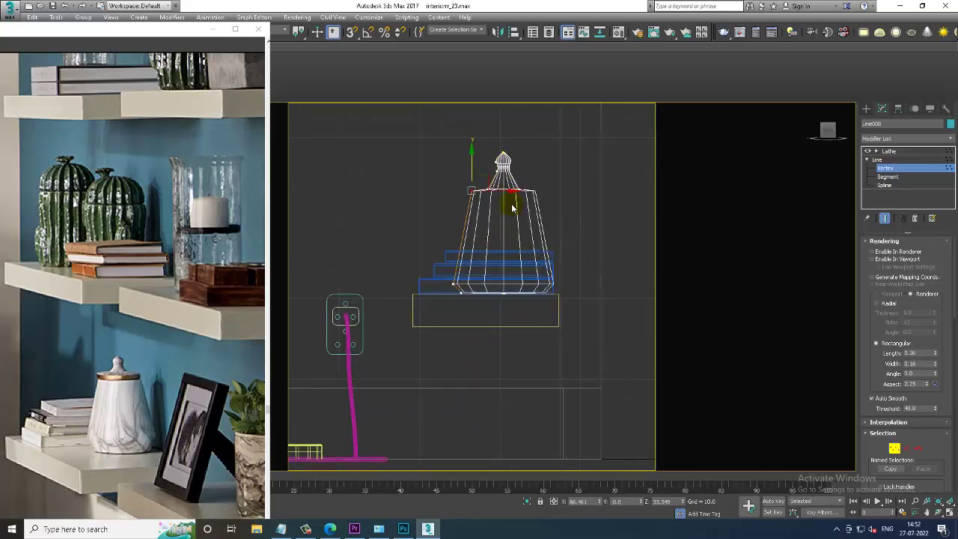
scroll(467, 263, "up", 1)
scroll(439, 280, "up", 1)
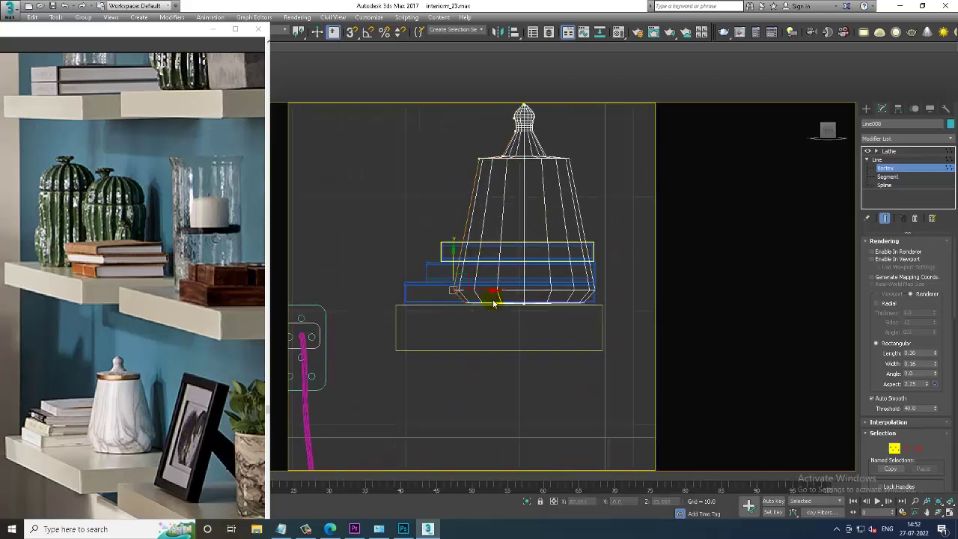
mouse_move(494, 299)
left_mouse_down()
mouse_move(449, 283)
mouse_move(501, 291)
mouse_move(484, 290)
mouse_move(492, 281)
left_mouse_up()
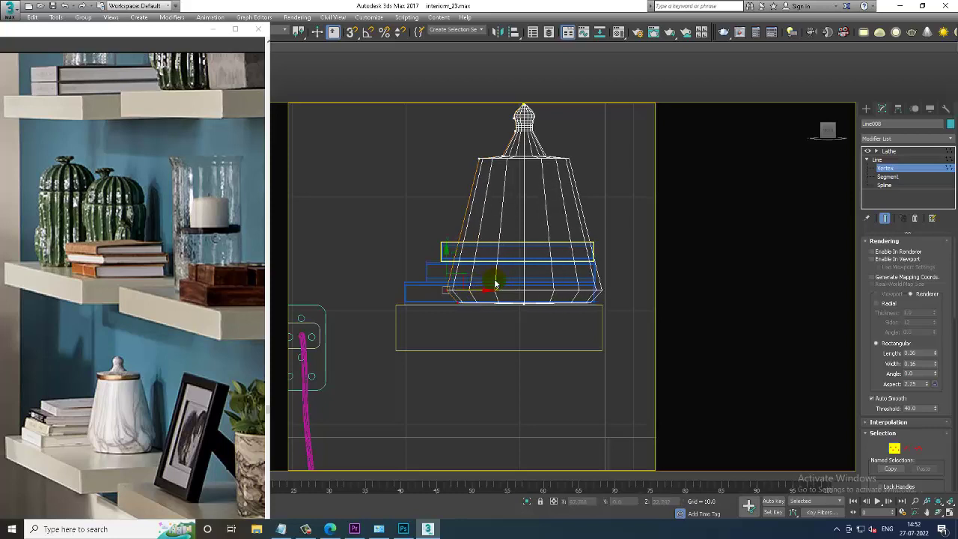
scroll(539, 207, "down", 2)
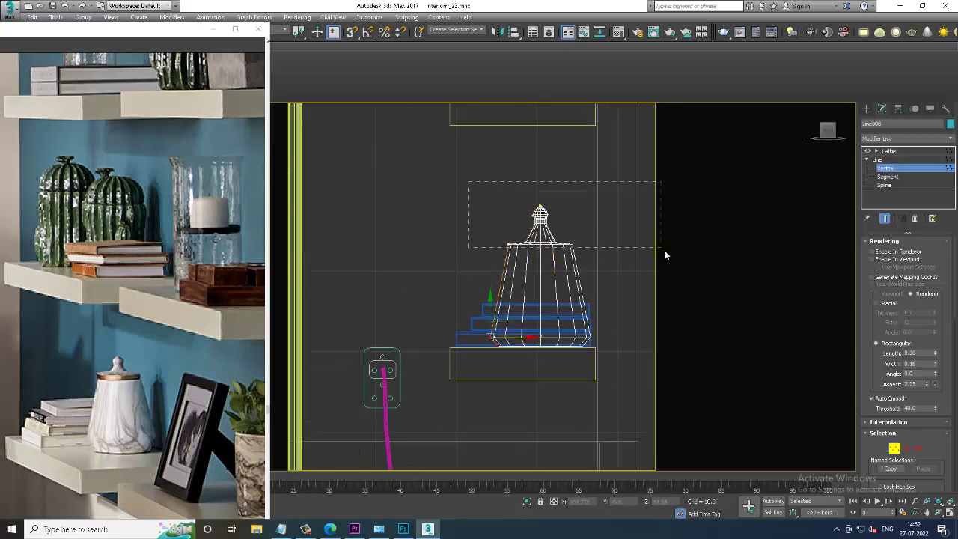
left_click_drag(468, 182, 665, 250)
left_click_drag(538, 197, 534, 190)
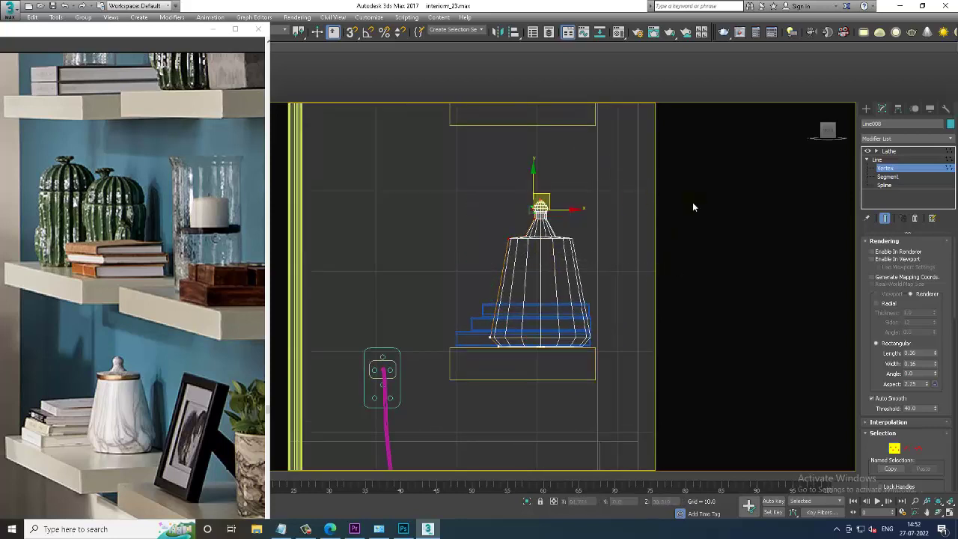
Return to the Lathe level and view the jar on its shelf in a maximized Perspective viewport
left_click(912, 152)
key("alt+w")
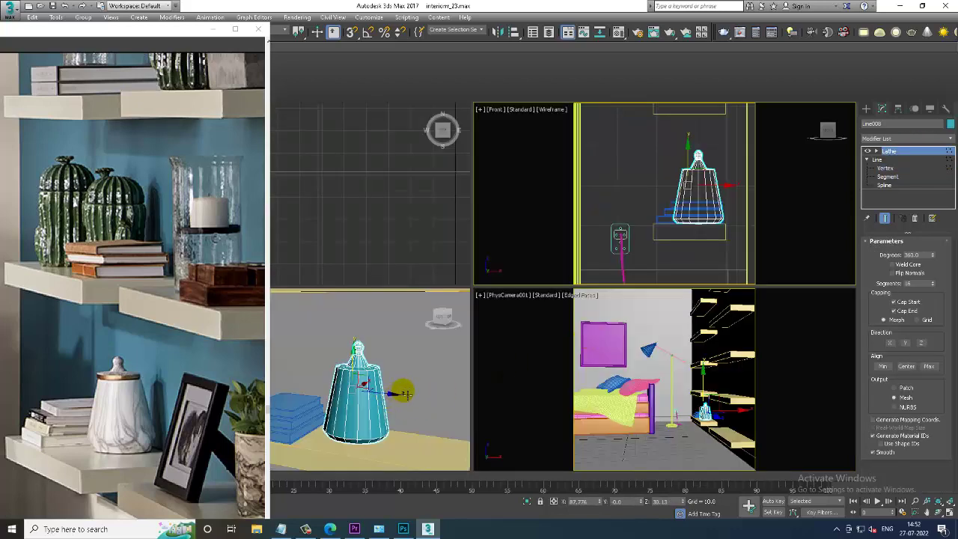
right_click(408, 397)
key("alt+w")
mouse_move(462, 362)
middle_mouse_down("alt")
mouse_move(479, 342)
mouse_move(577, 321)
middle_mouse_up("alt")
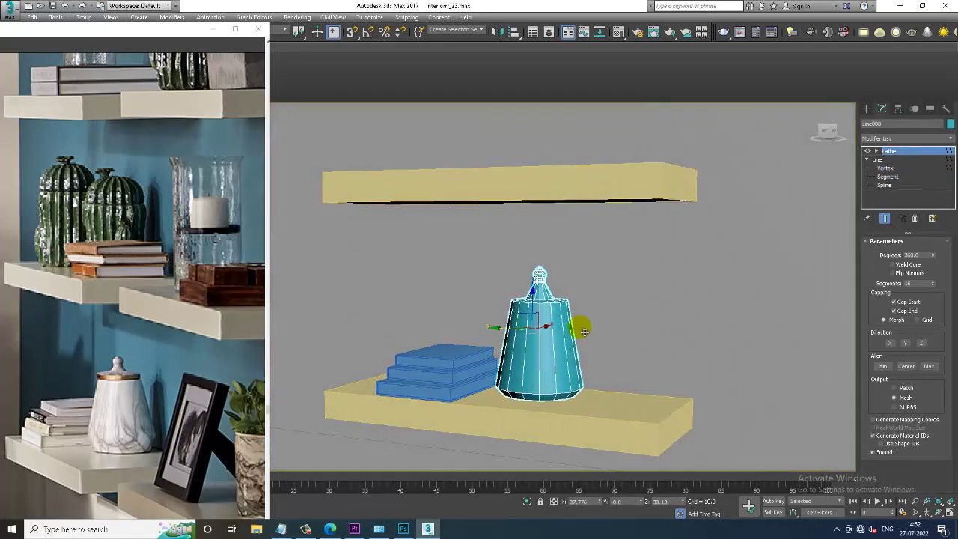
scroll(594, 322, "down", 3)
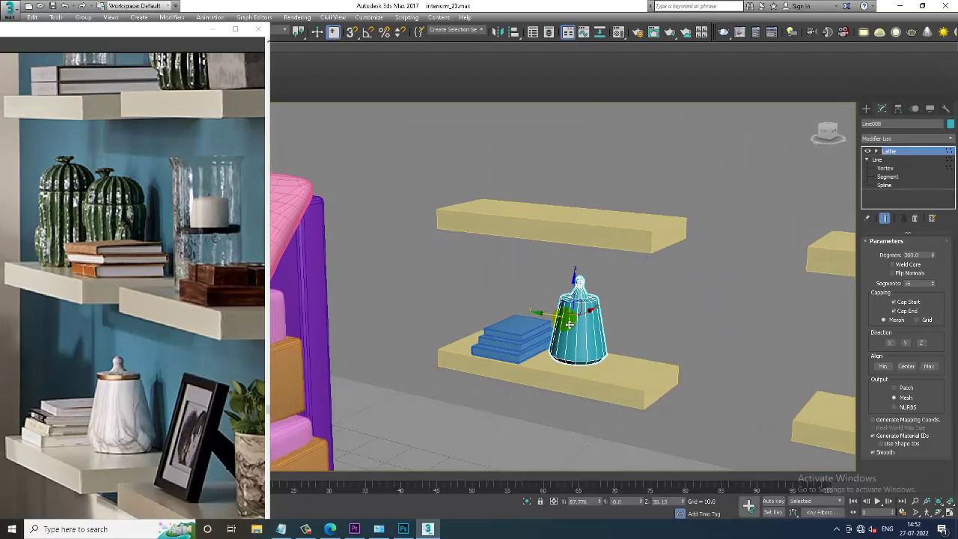
scroll(577, 322, "down", 3)
scroll(598, 324, "down", 3)
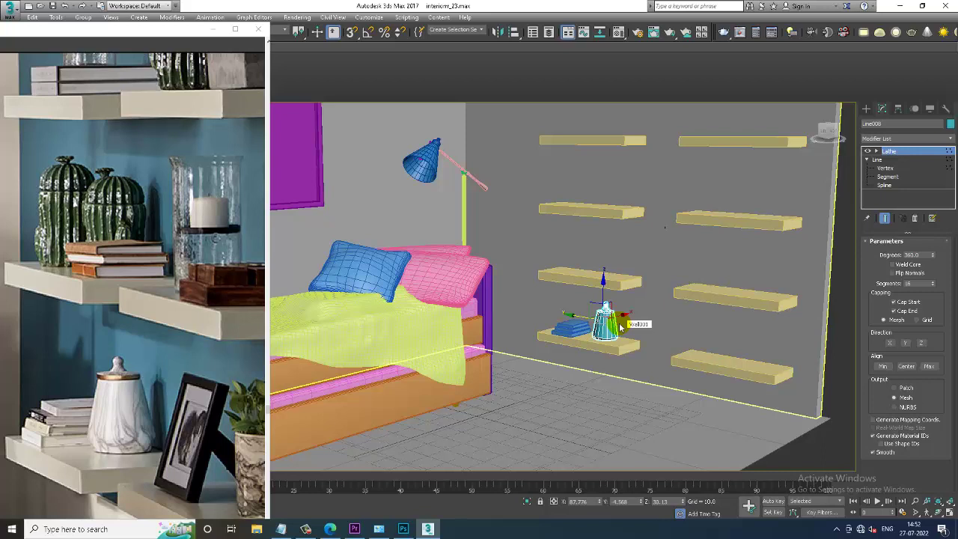
left_click(304, 529)
left_click(302, 532)
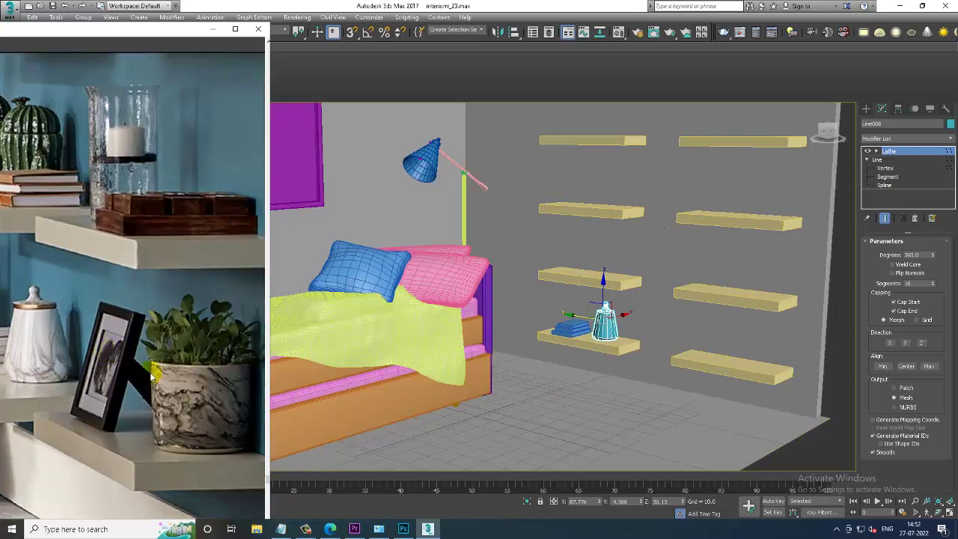
Draw a thin upright box between the right shelves with AutoGrid enabled
left_click(866, 109)
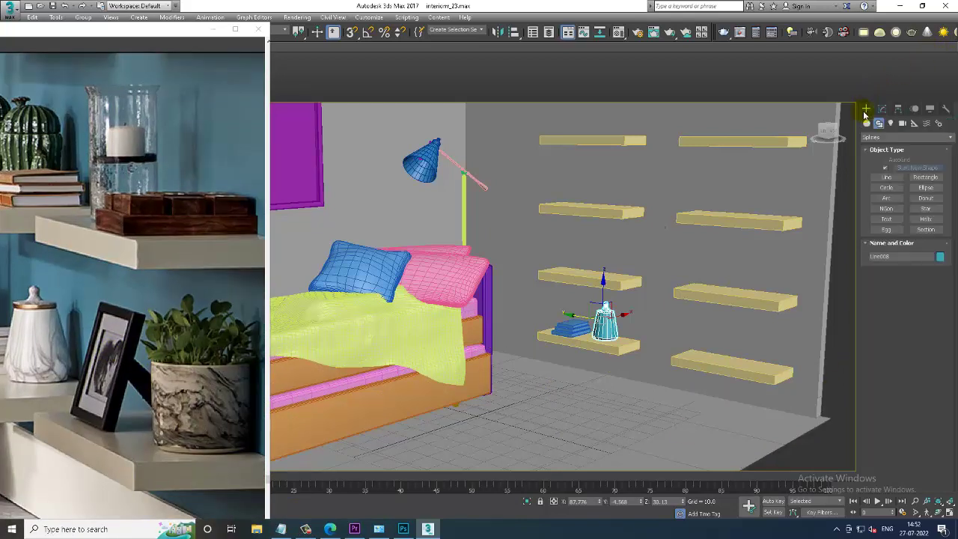
left_click(867, 123)
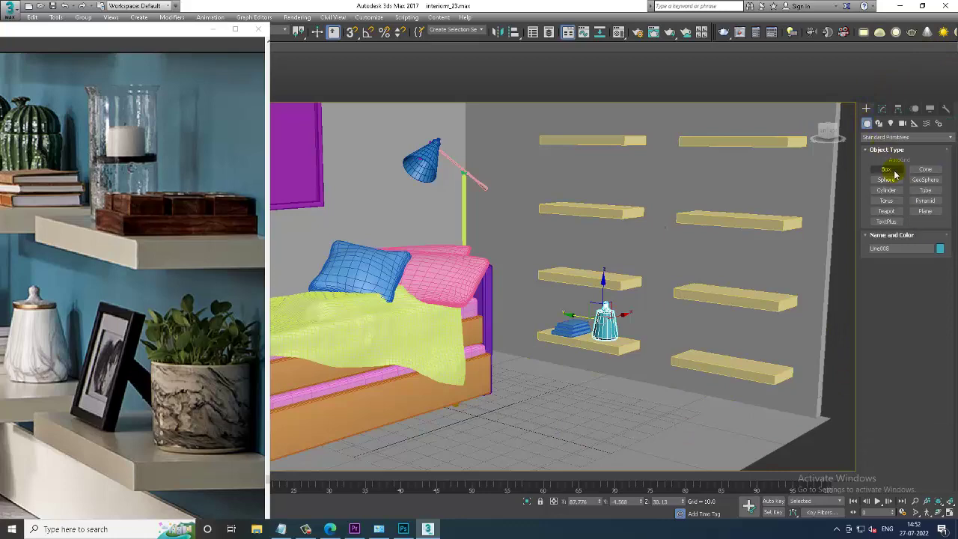
left_click(886, 169)
scroll(739, 325, "up", 2)
scroll(681, 335, "up", 4)
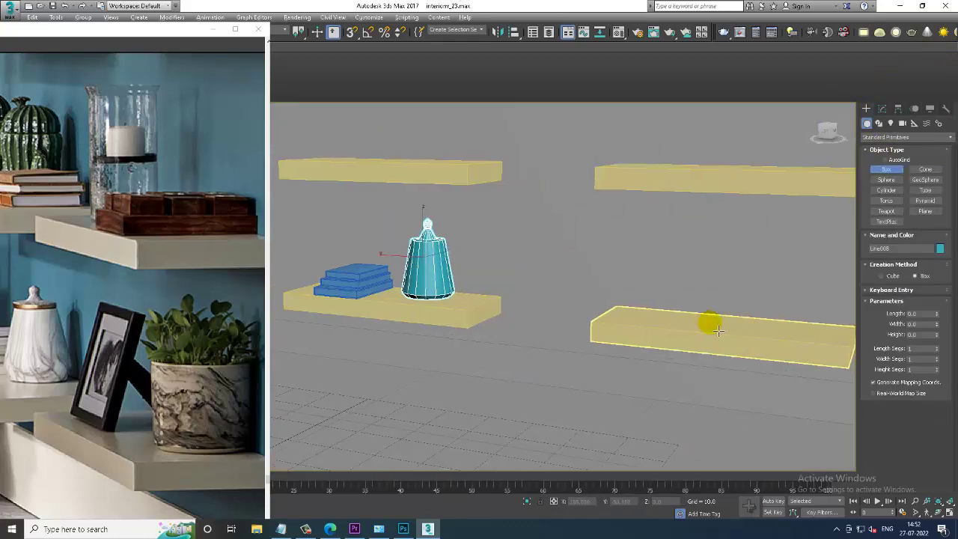
scroll(715, 331, "up", 1)
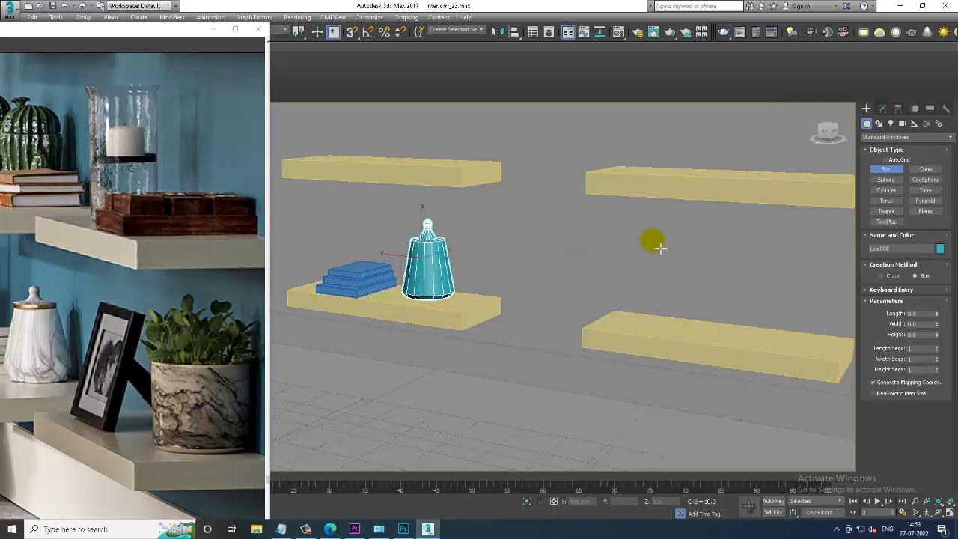
left_click(881, 160)
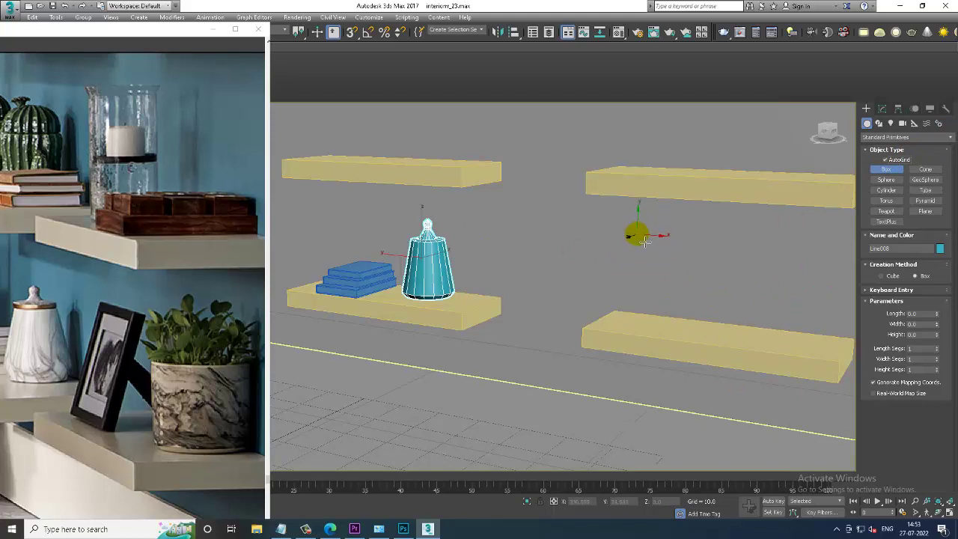
left_click_drag(636, 233, 703, 322)
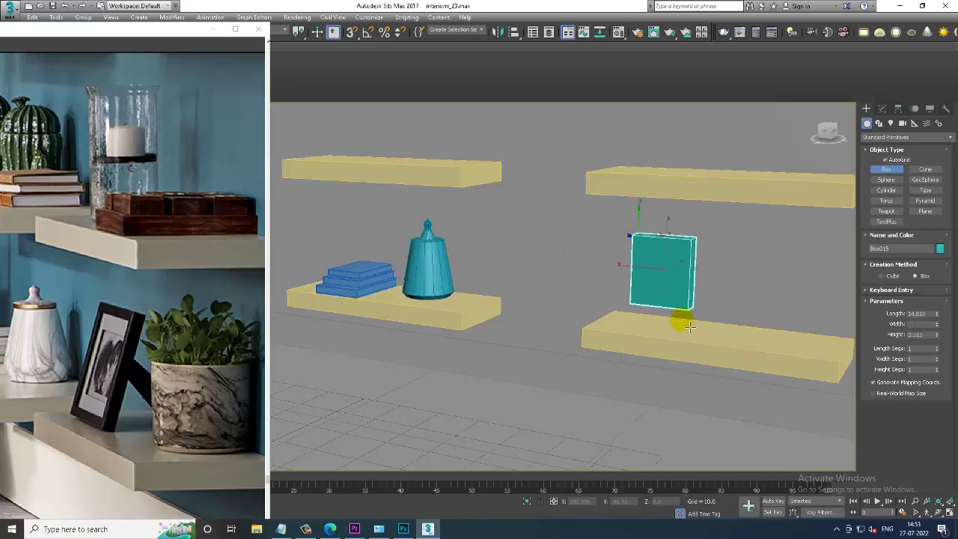
left_click(694, 316)
Move Box015 down onto the lower shelf and convert it to an Editable Poly
middle_click_drag(694, 315, 680, 272, "alt")
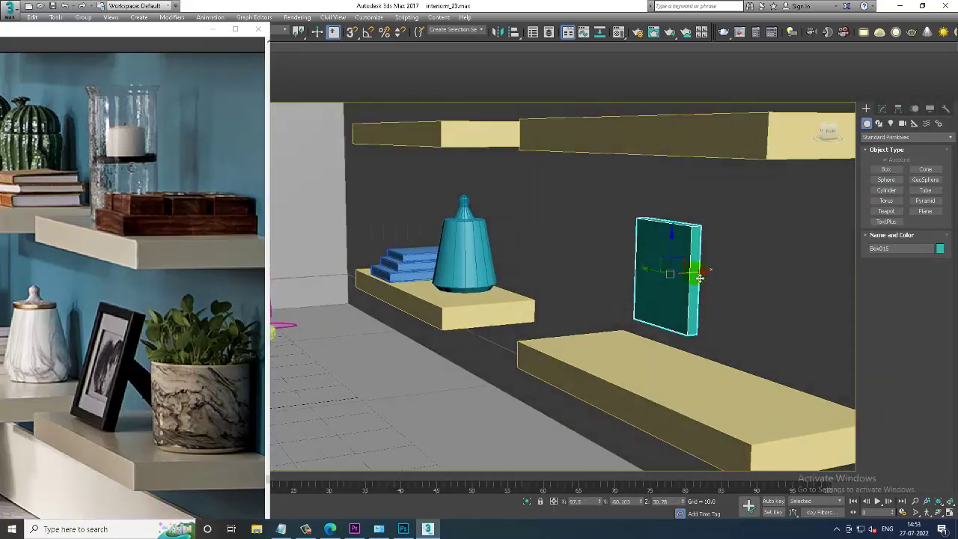
left_click_drag(679, 272, 624, 289)
mouse_move(624, 289)
middle_mouse_down("alt")
mouse_move(659, 320)
mouse_move(573, 256)
middle_mouse_up("alt")
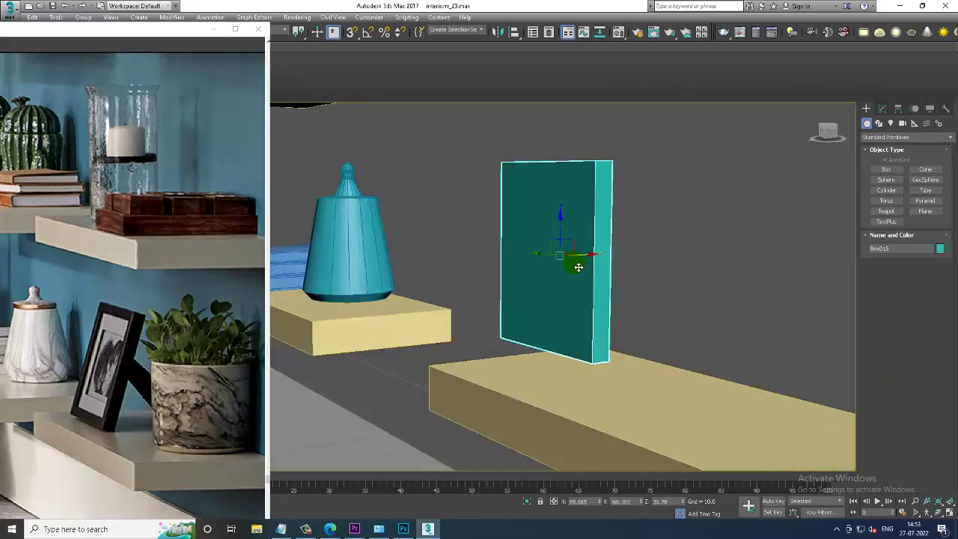
left_click_drag(566, 237, 577, 274)
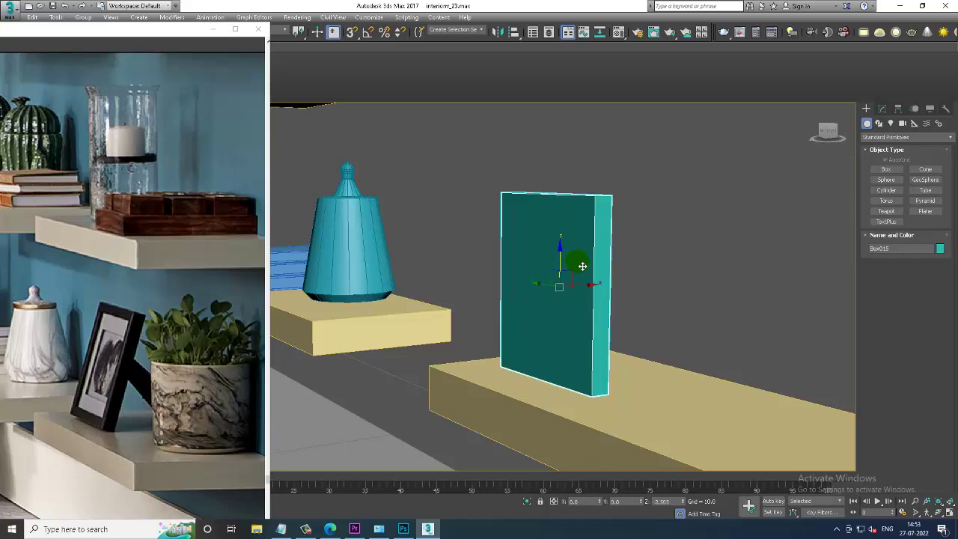
mouse_move(625, 288)
middle_mouse_down("alt")
mouse_move(541, 282)
mouse_move(627, 240)
mouse_move(638, 259)
middle_mouse_up("alt")
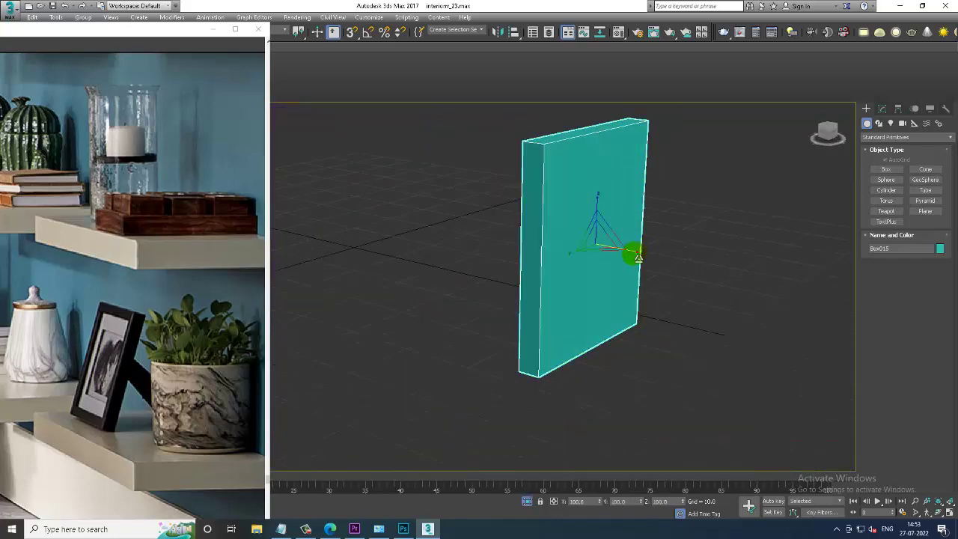
right_click(567, 193)
mouse_move(592, 297)
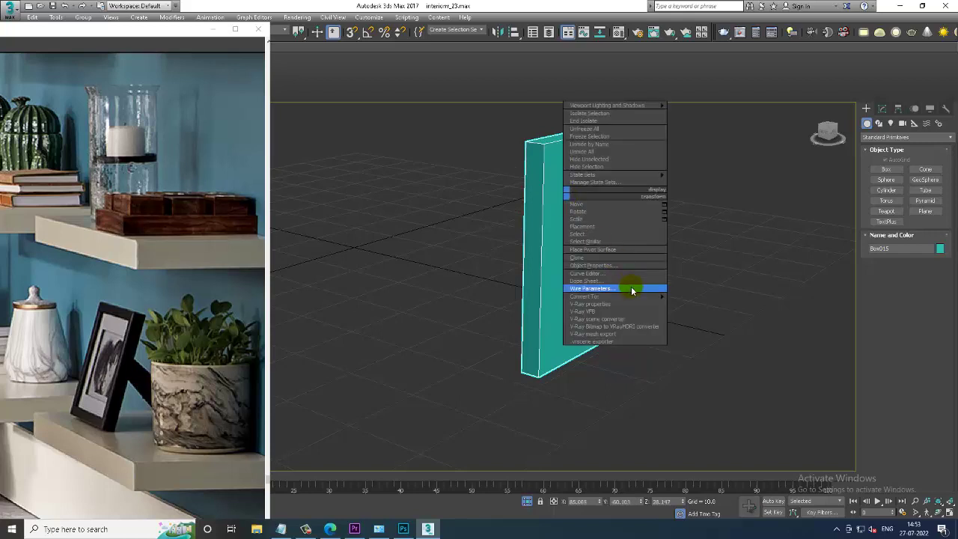
left_click(711, 304)
middle_click_drag(663, 252, 519, 244, "alt")
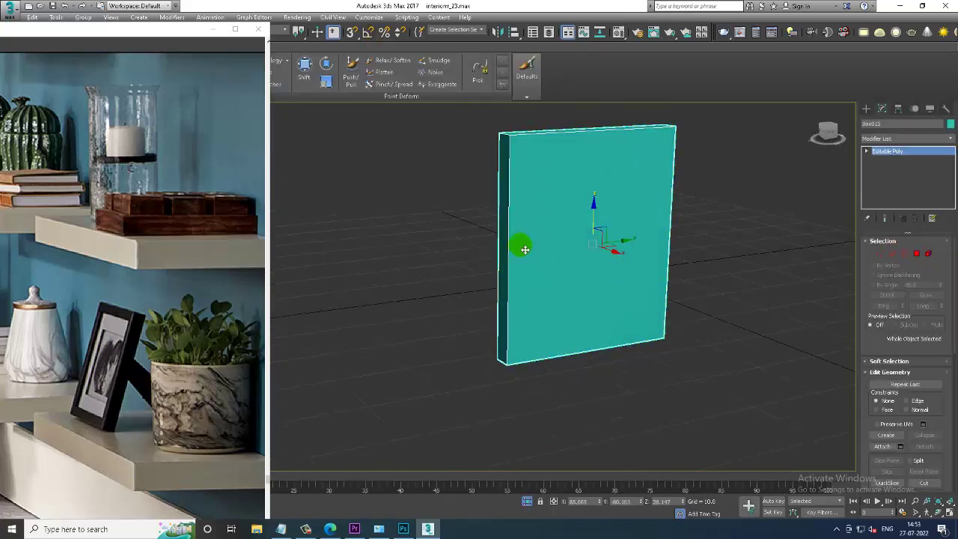
left_click_drag(97, 46, 104, 140)
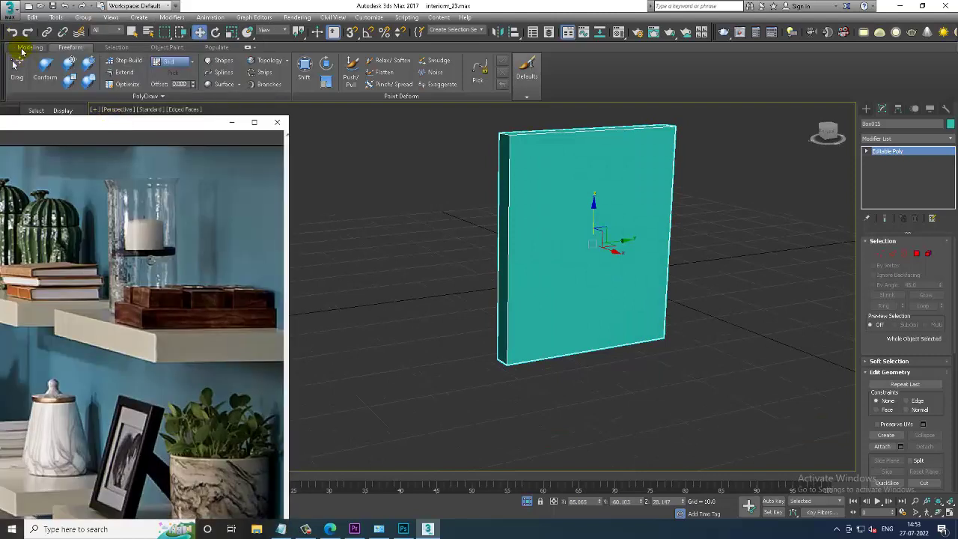
Cut two vertical edge loops into the panel with Swift Loop
left_click(22, 49)
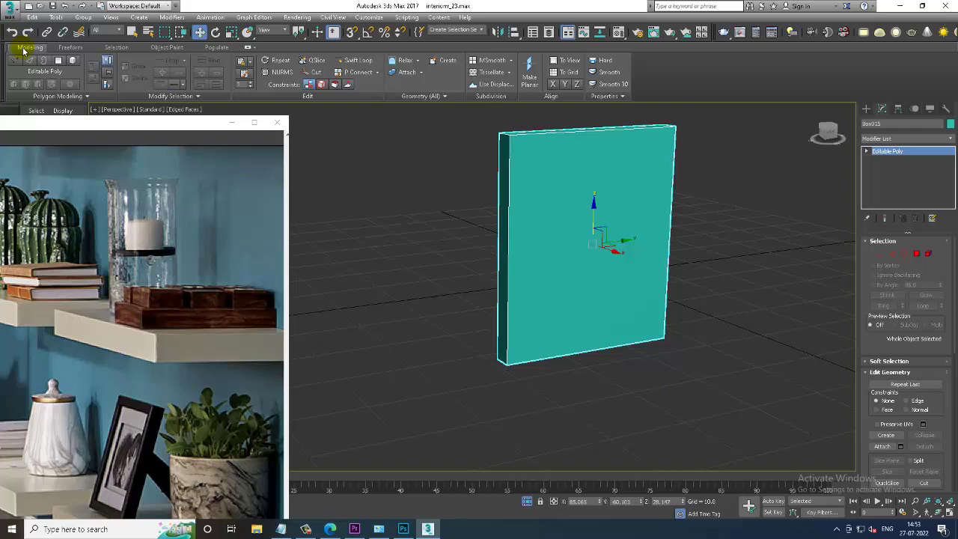
left_click(352, 60)
middle_click_drag(663, 364, 610, 271, "alt")
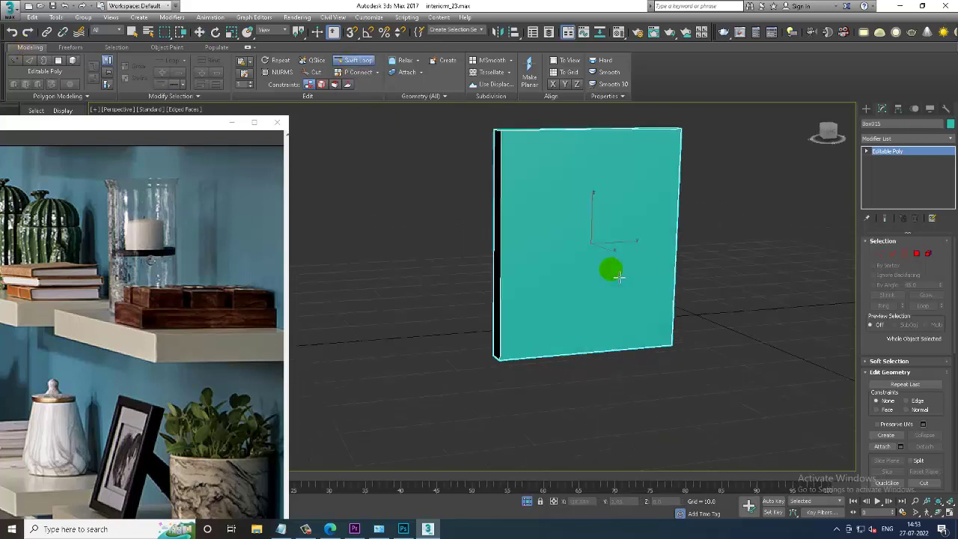
left_click(574, 137)
middle_click_drag(573, 137, 616, 203, "alt")
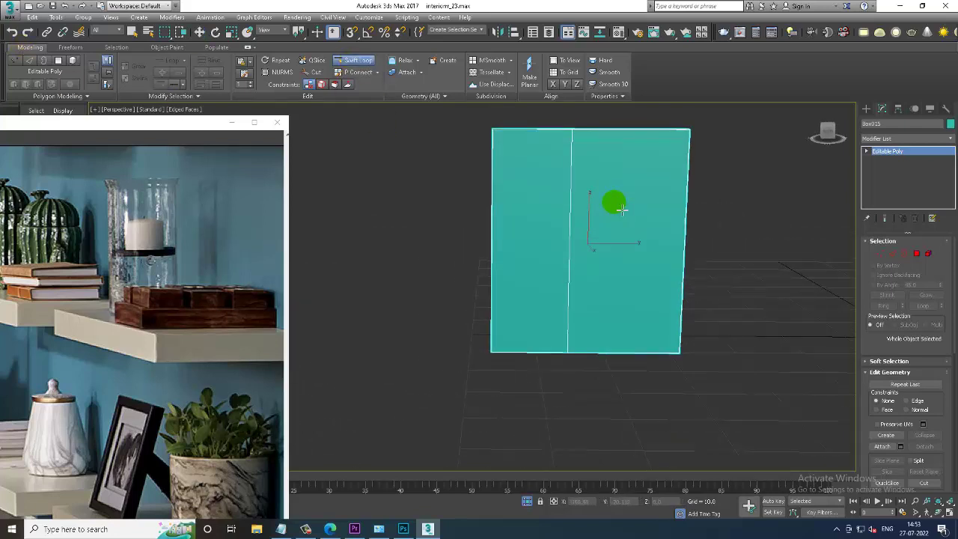
left_click(622, 144)
Add two horizontal edge loops, then select the panel's centre polygon
middle_click_drag(592, 239, 592, 237, "alt")
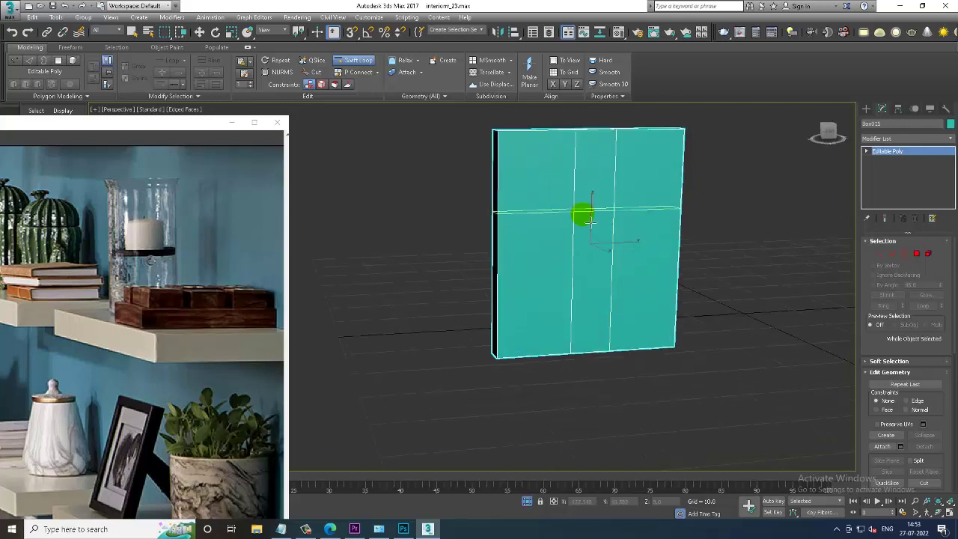
left_click(593, 227)
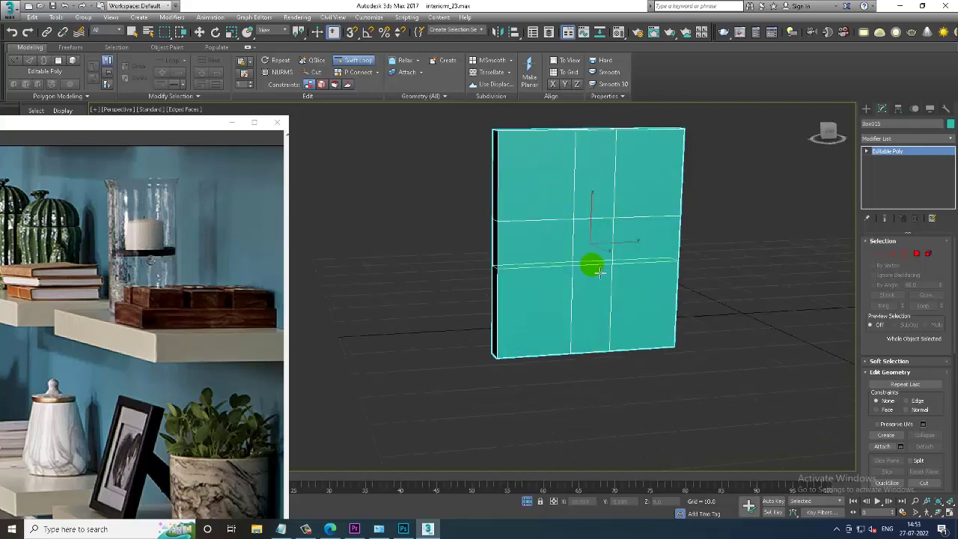
left_click(599, 271)
mouse_move(599, 271)
middle_mouse_down("alt")
mouse_move(648, 267)
mouse_move(608, 250)
middle_mouse_up("alt")
key("w")
left_click(916, 254)
left_click(599, 241)
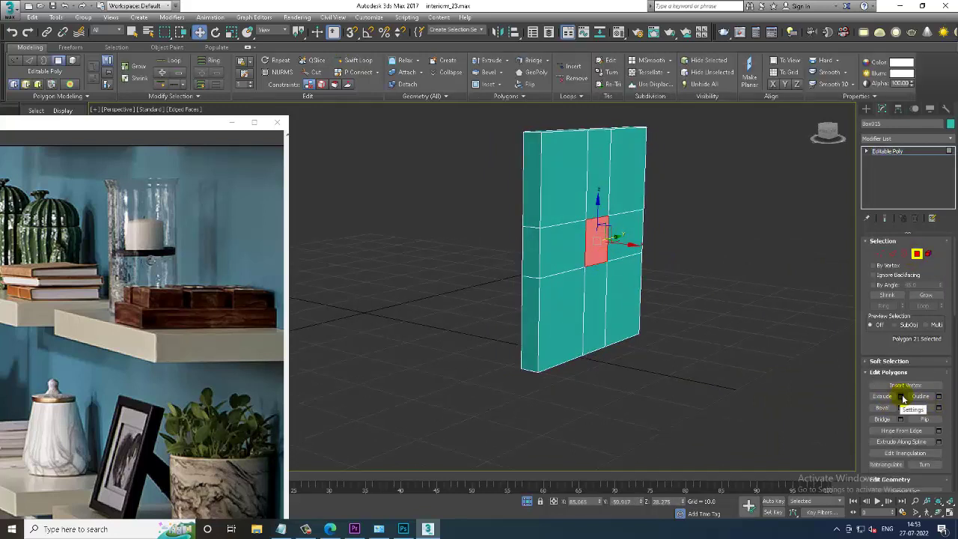
Extrude the centre polygon slightly and scale the extruded face narrower
left_click(903, 399)
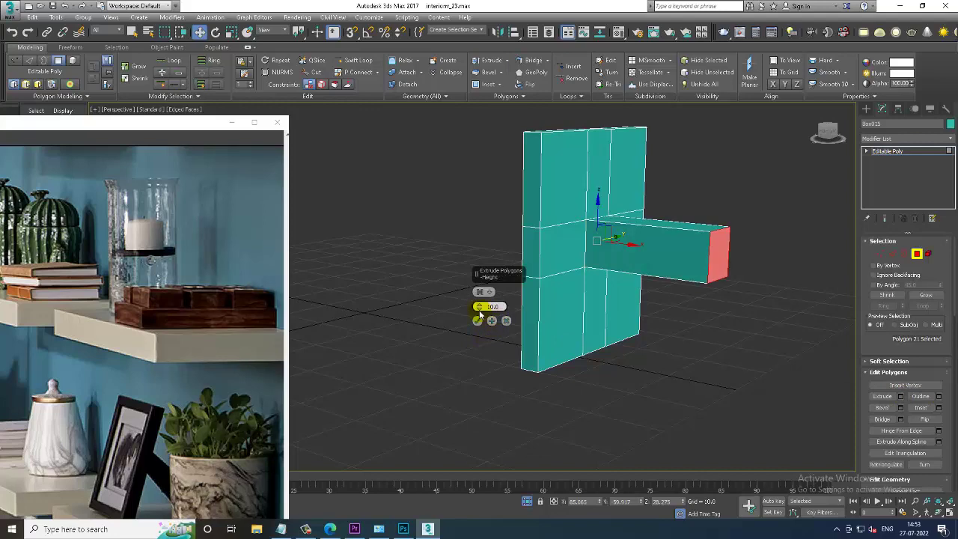
left_click_drag(479, 309, 487, 345)
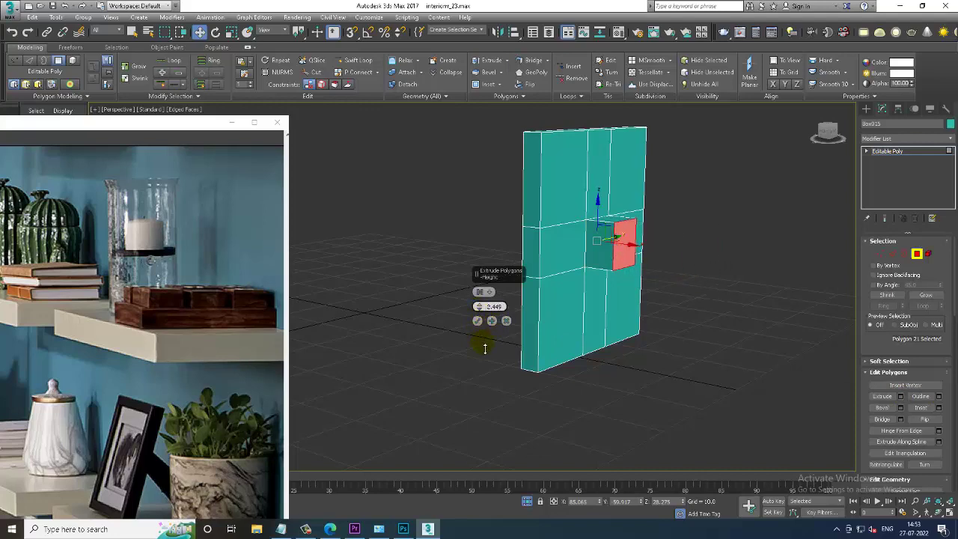
left_click(476, 322)
middle_click_drag(571, 306, 612, 296, "alt")
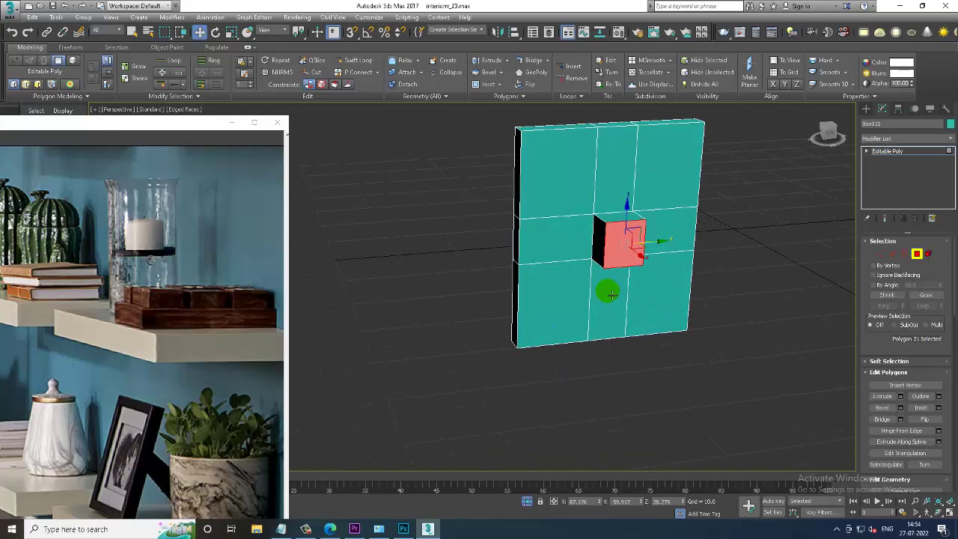
key("r")
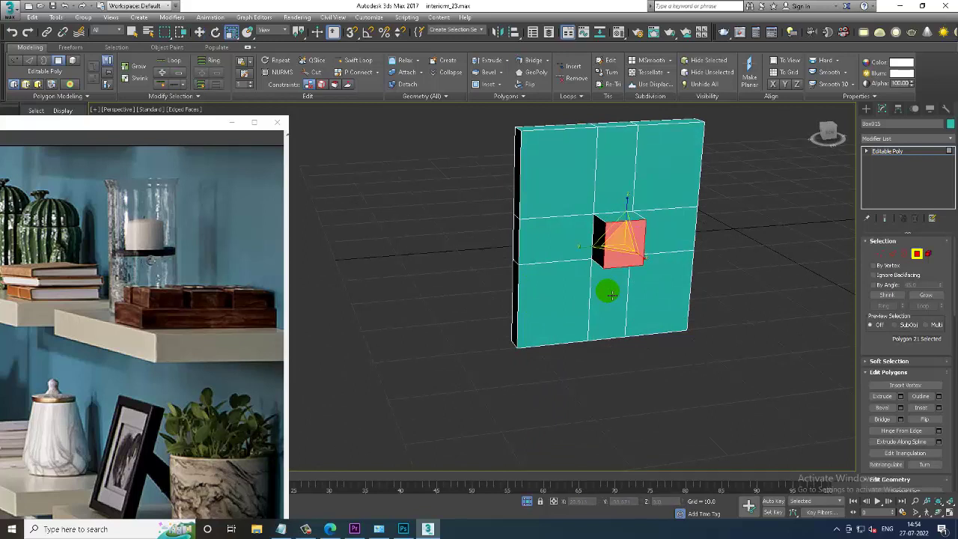
left_click_drag(583, 252, 620, 253)
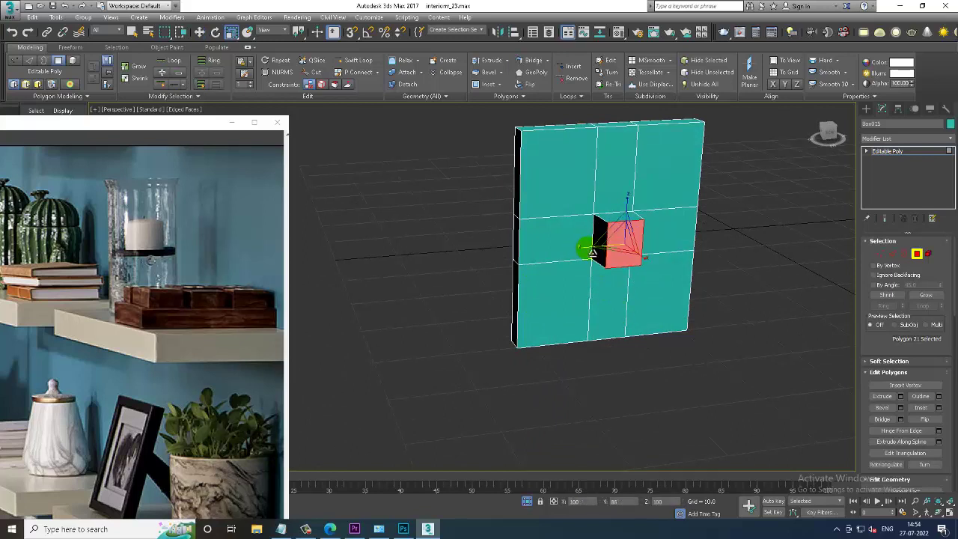
mouse_move(610, 254)
middle_mouse_down("alt")
mouse_move(714, 263)
mouse_move(682, 249)
middle_mouse_up("alt")
key("e")
key("w")
Extrude the face again to 7.627, lower its end to angle the arm, and exit sub-object mode
left_click(900, 399)
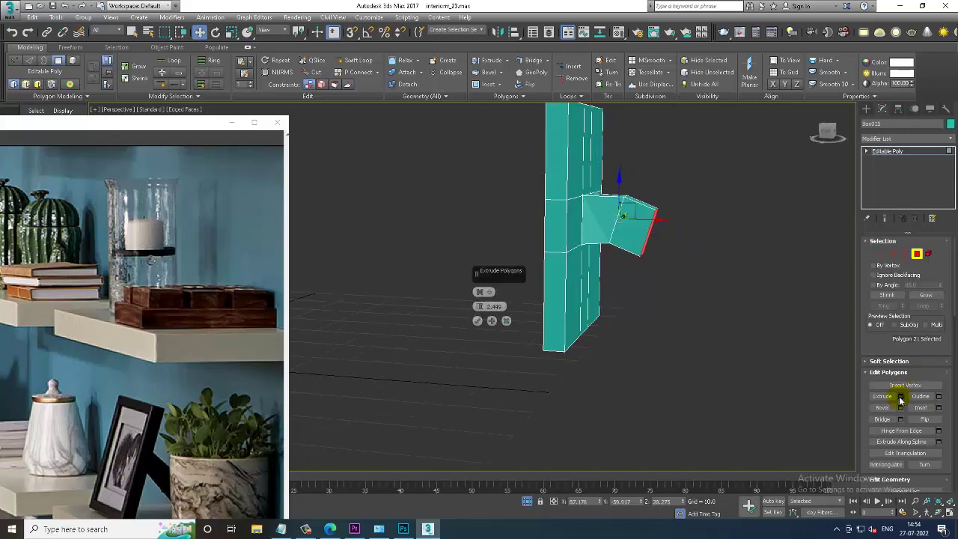
left_click_drag(480, 306, 476, 266)
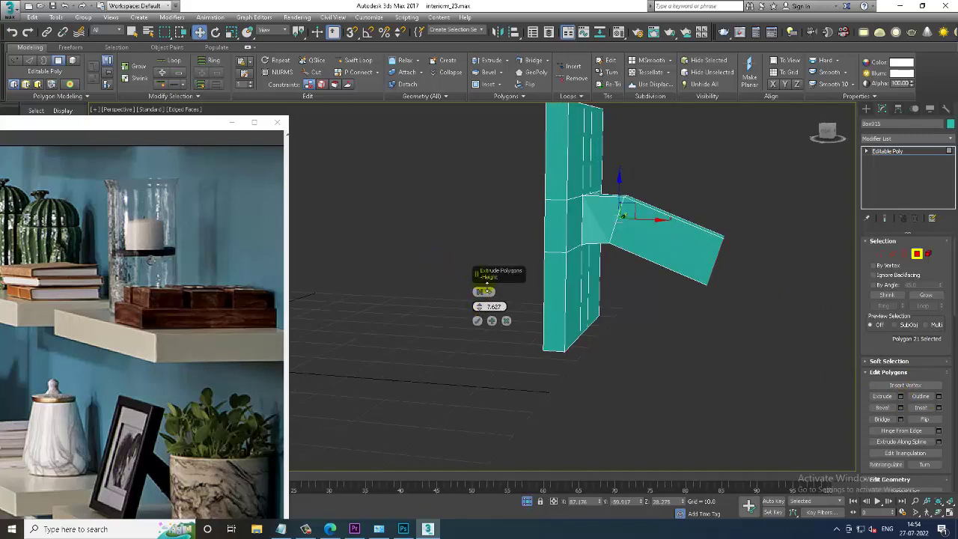
left_click(478, 321)
key("e")
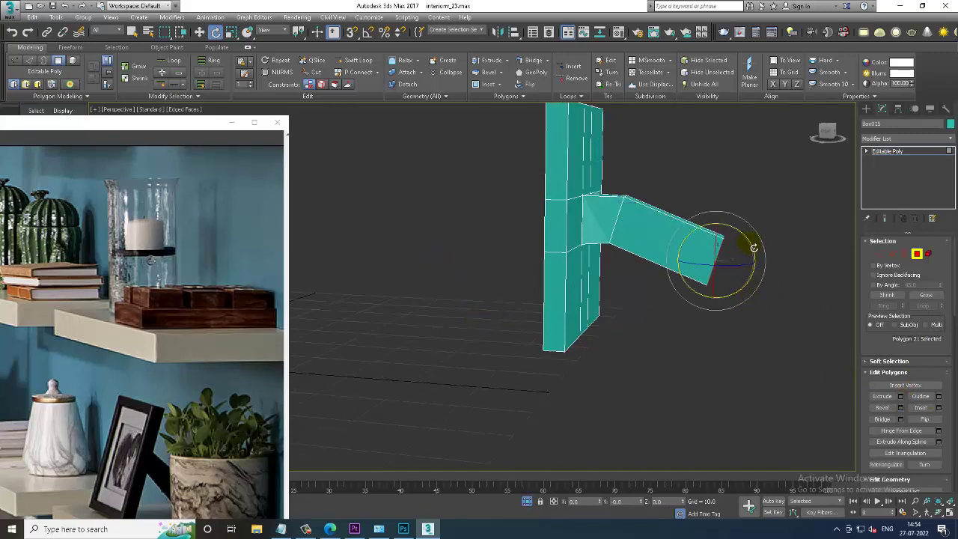
key("w")
left_click_drag(722, 235, 727, 271)
left_click(891, 152)
key("f")
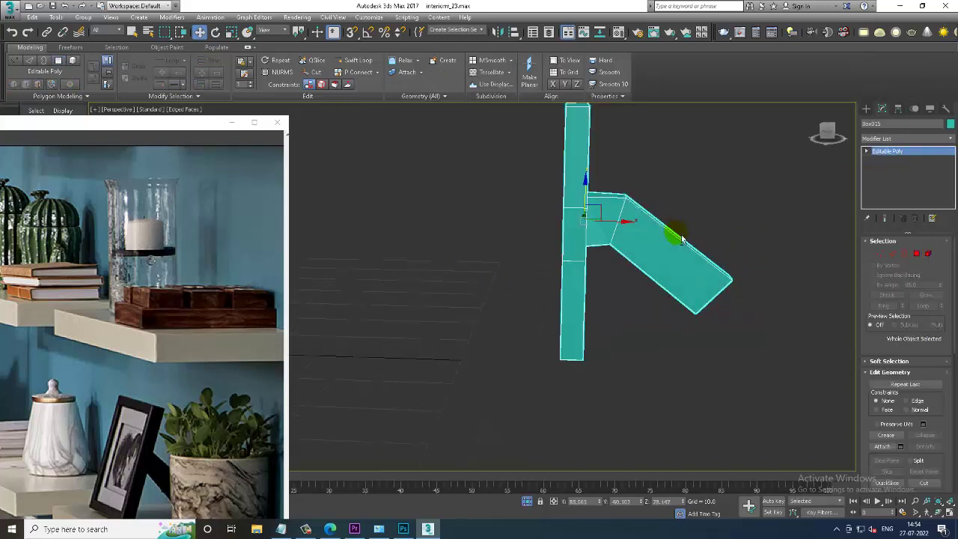
key("alt+w")
Unhide all scene objects and maximize the Perspective viewport
right_click(725, 143)
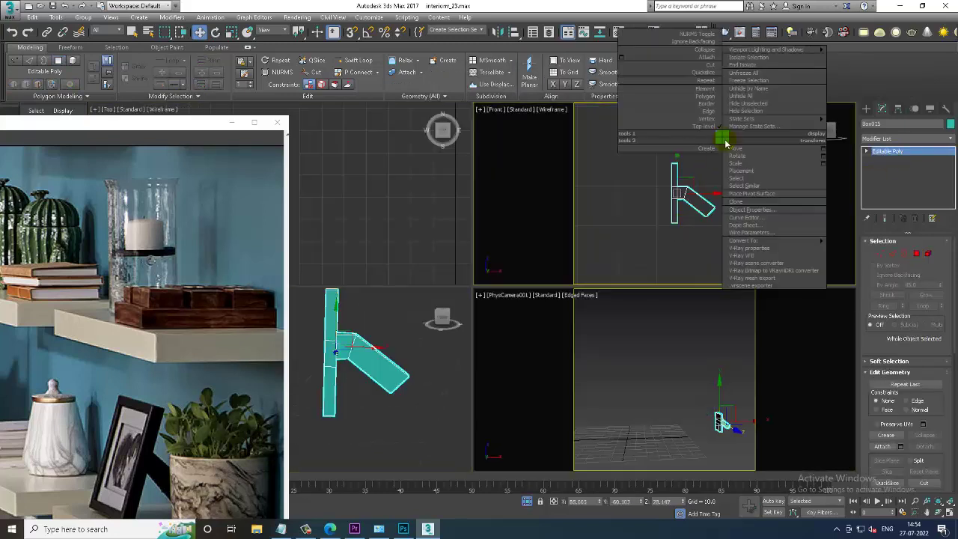
left_click(745, 96)
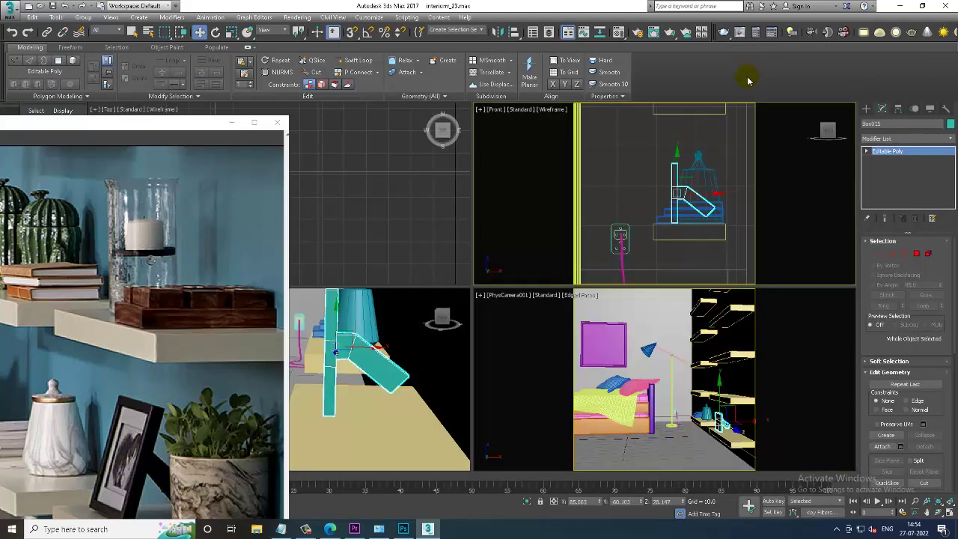
left_click(380, 381)
key("alt+w")
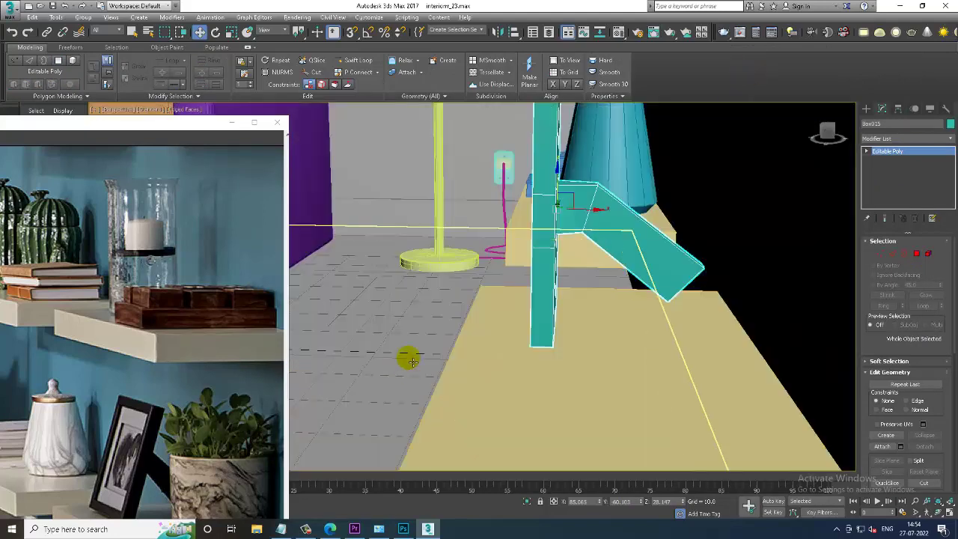
mouse_move(471, 299)
middle_mouse_down("alt")
mouse_move(506, 305)
mouse_move(472, 294)
middle_mouse_up("alt")
scroll(472, 294, "up", 2)
Rotate and move the photo frame onto the shelf, then switch to Vertex level in wireframe
key("e")
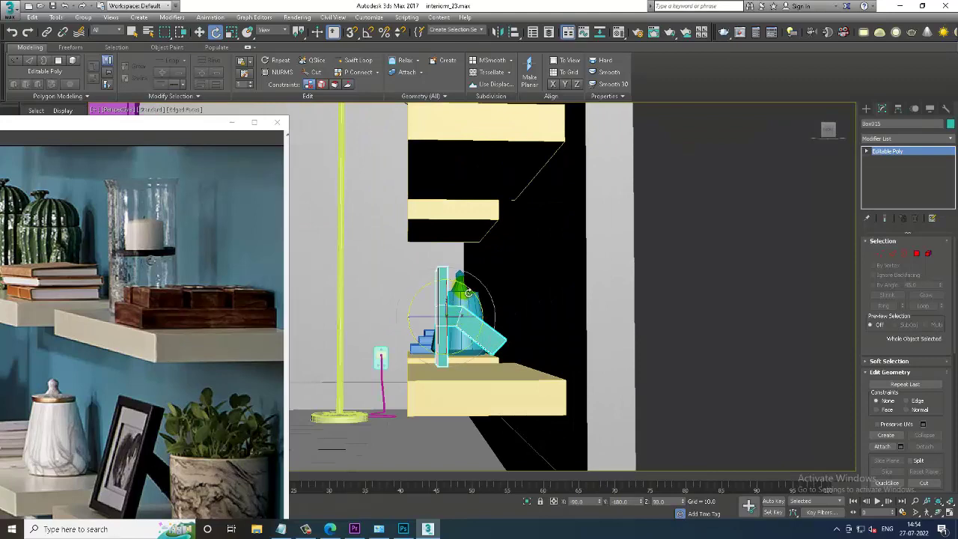
mouse_move(471, 294)
left_mouse_down()
mouse_move(449, 304)
mouse_move(458, 325)
left_mouse_up()
scroll(450, 305, "up", 2)
key("w")
mouse_move(457, 325)
middle_mouse_down("alt")
mouse_move(497, 325)
mouse_move(524, 384)
mouse_move(514, 381)
middle_mouse_up("alt")
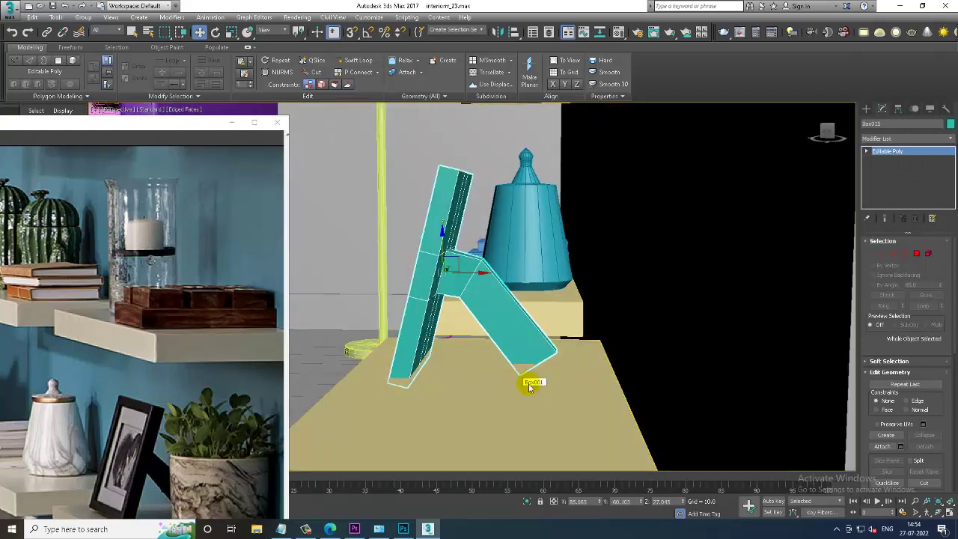
key("1")
key("F3")
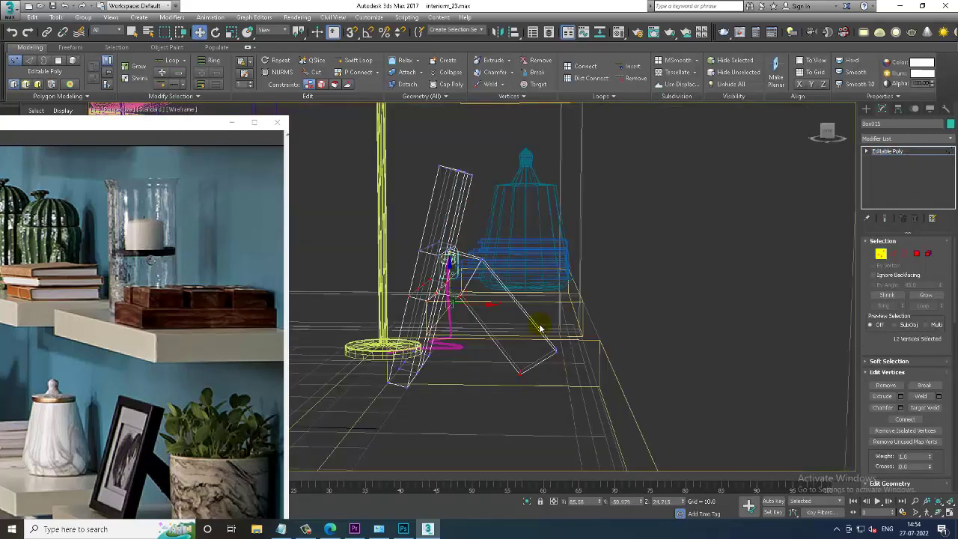
Isolate the photo frame with Alt+Q and face it squarely in wireframe
mouse_move(541, 327)
left_mouse_down()
mouse_move(579, 359)
mouse_move(562, 362)
left_mouse_up()
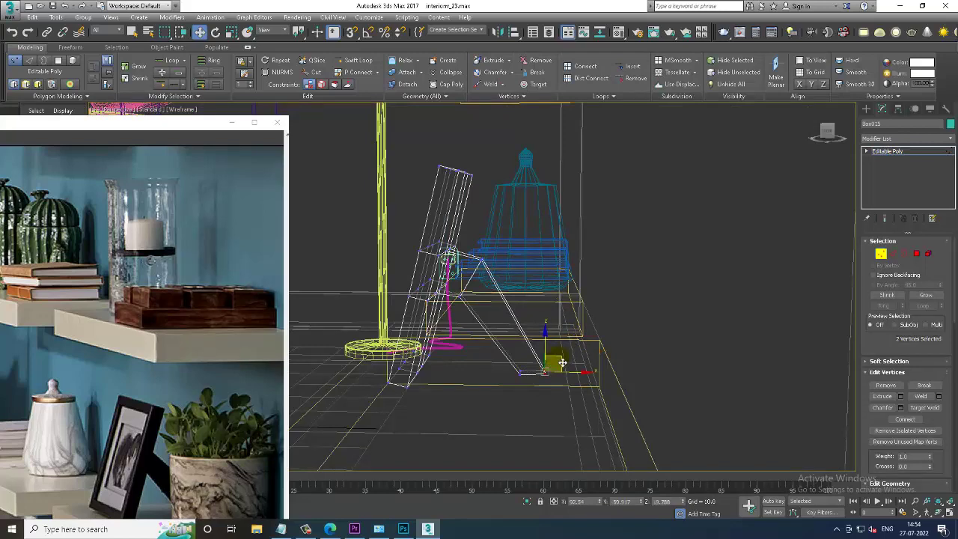
key("F3")
key("alt+q")
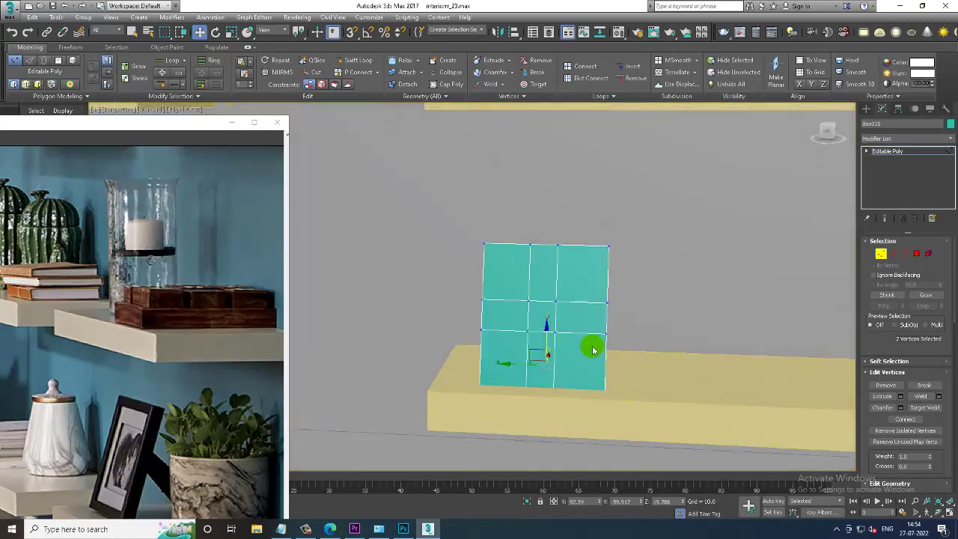
middle_click_drag(592, 349, 584, 350, "alt")
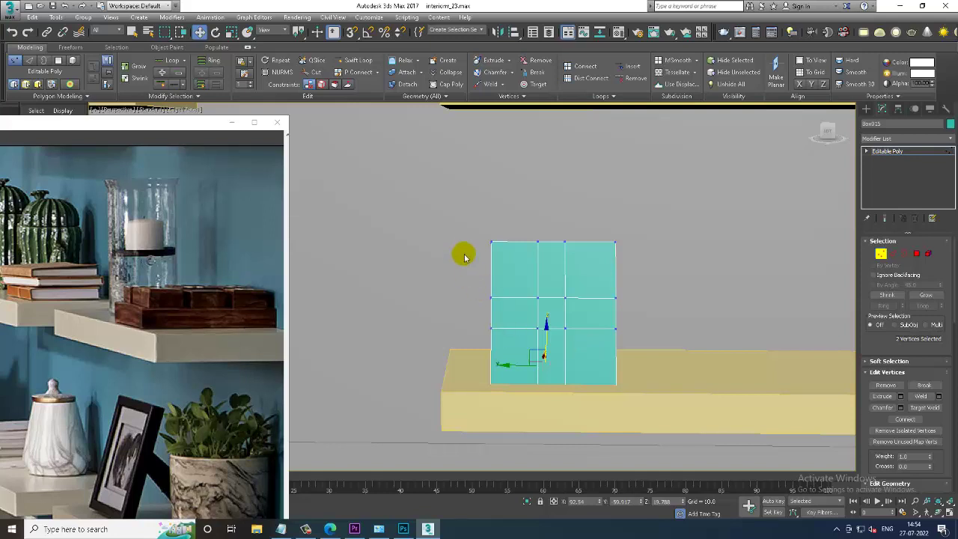
key("F3")
Move the left-edge vertices right and the right-edge vertices left
left_click_drag(449, 199, 515, 427)
key("F3")
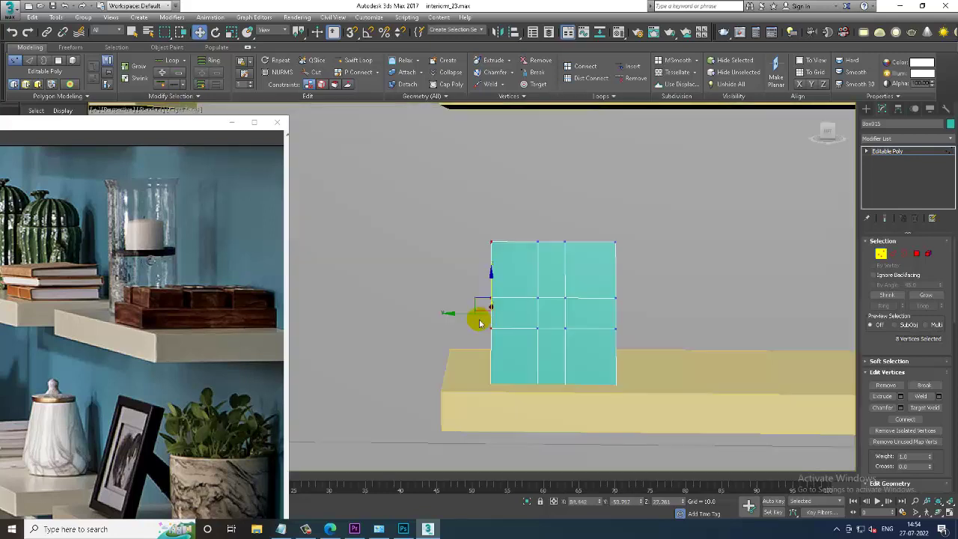
left_click_drag(462, 312, 479, 319)
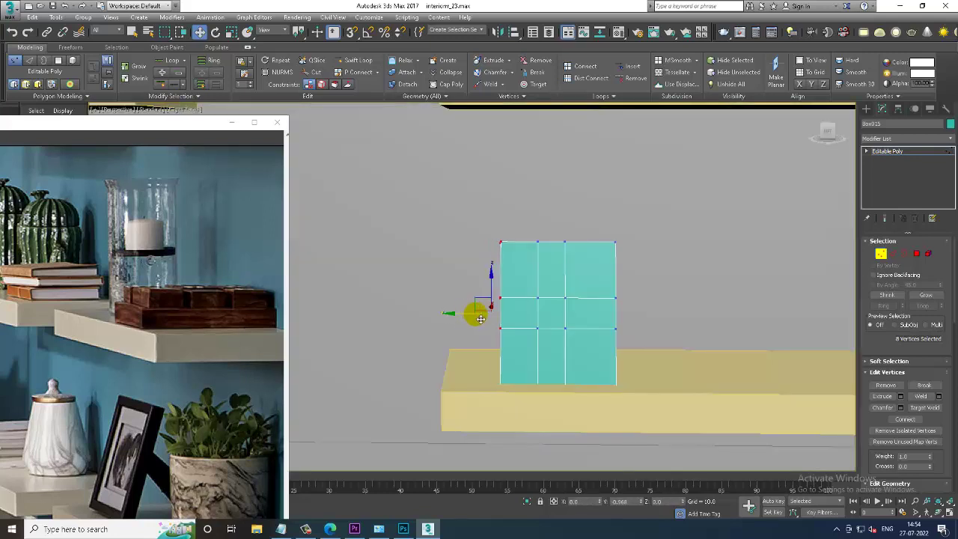
left_click_drag(595, 208, 662, 456)
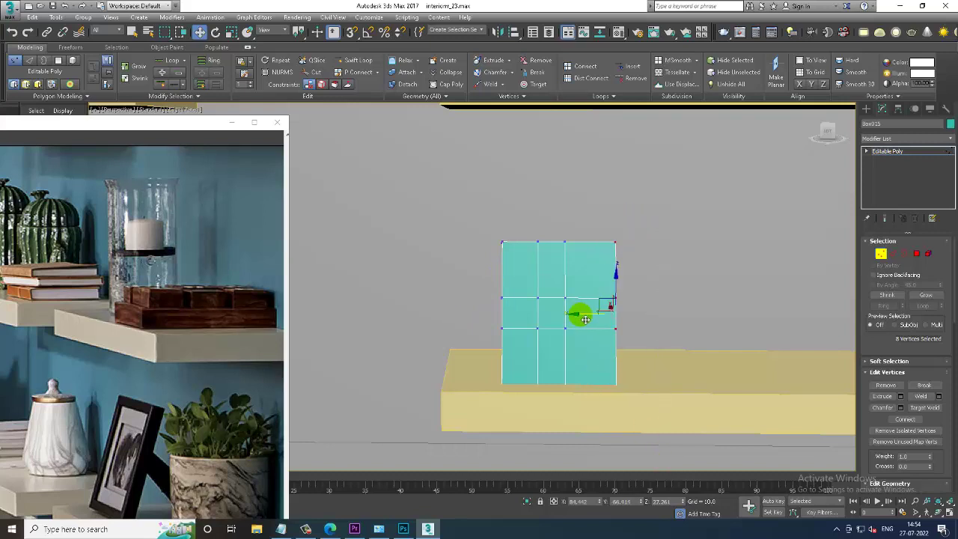
left_click_drag(581, 319, 573, 320)
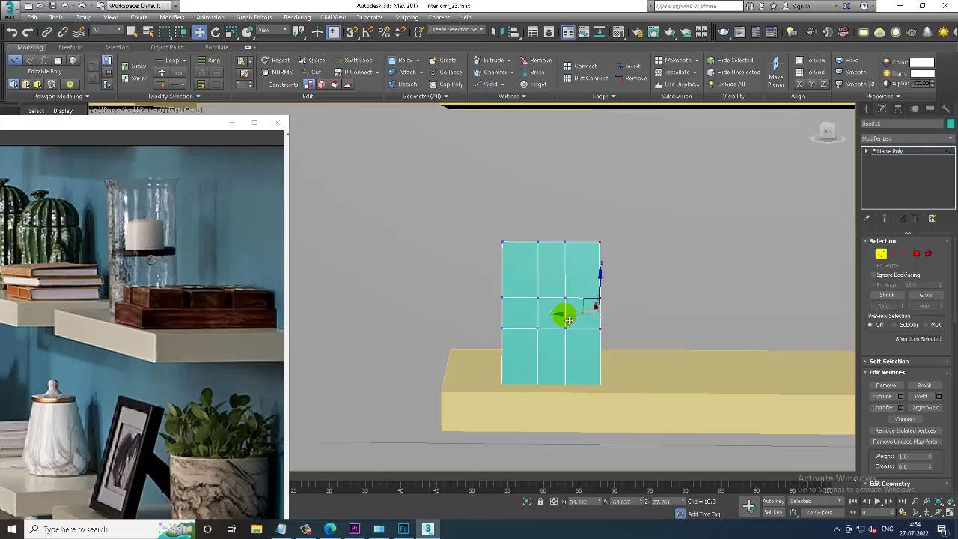
In Polygon mode, select all nine front faces of the picture frame
left_click(917, 254)
left_click(517, 262)
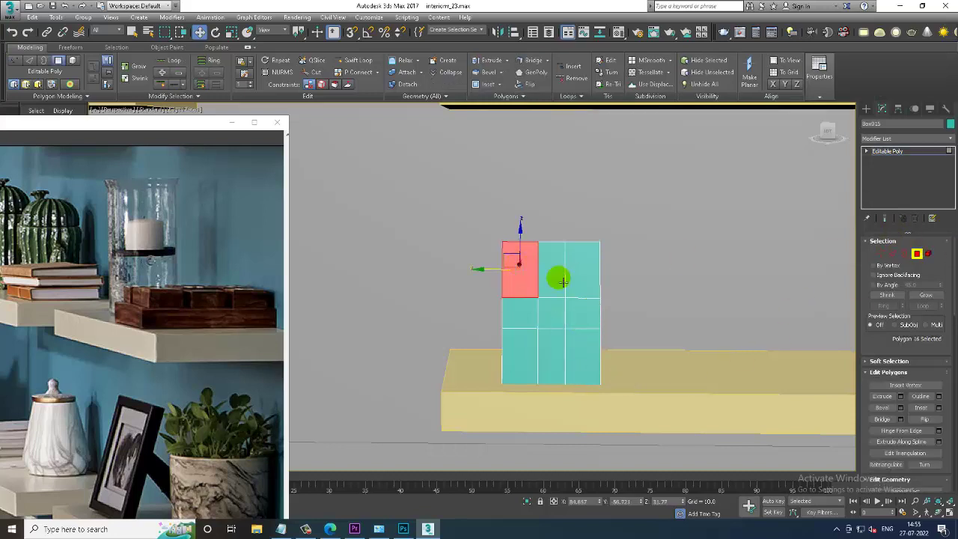
left_click(559, 276, "ctrl")
left_click(584, 275, "ctrl")
left_click(589, 318, "ctrl")
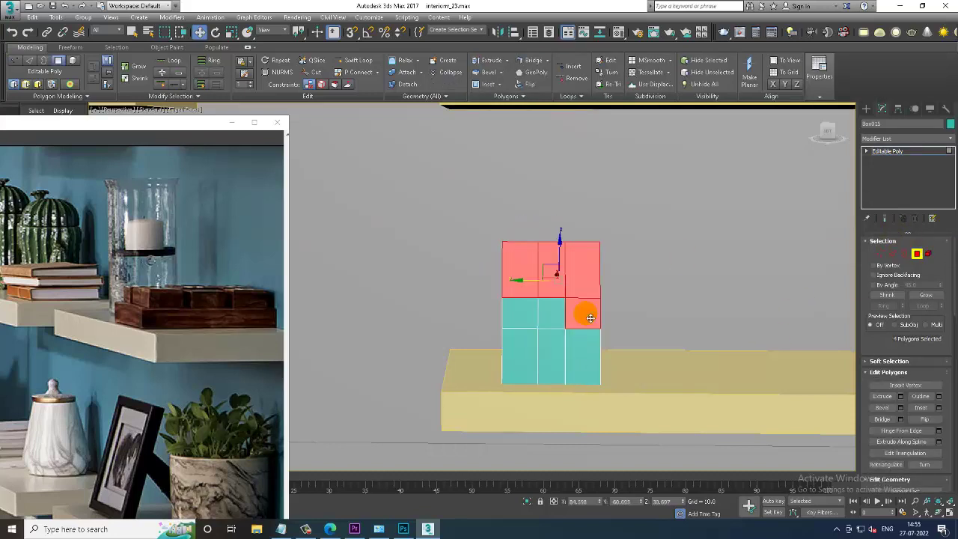
left_click(552, 317, "ctrl")
left_click(522, 319, "ctrl")
left_click(522, 353, "ctrl")
left_click(554, 358, "ctrl")
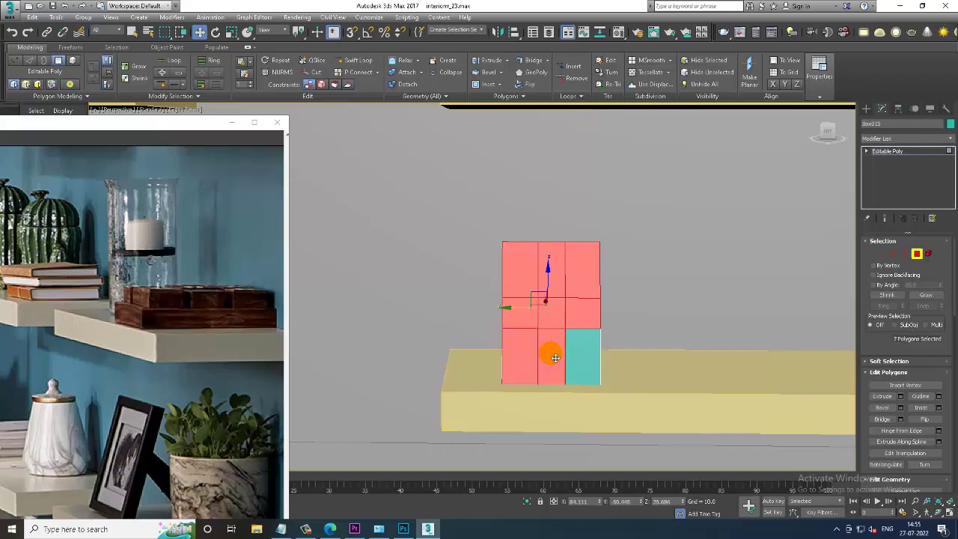
left_click(586, 353, "ctrl")
middle_click_drag(680, 332, 658, 342, "alt")
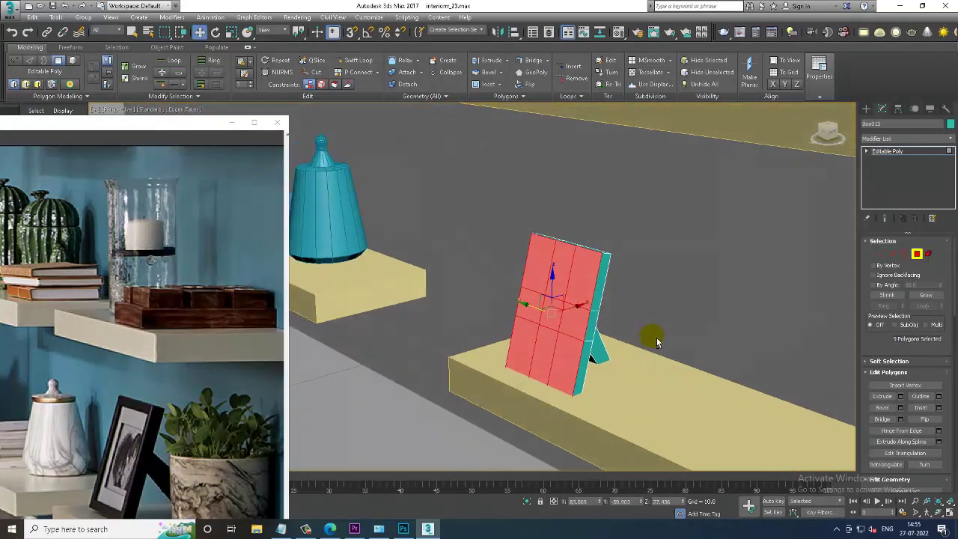
scroll(636, 330, "up", 3)
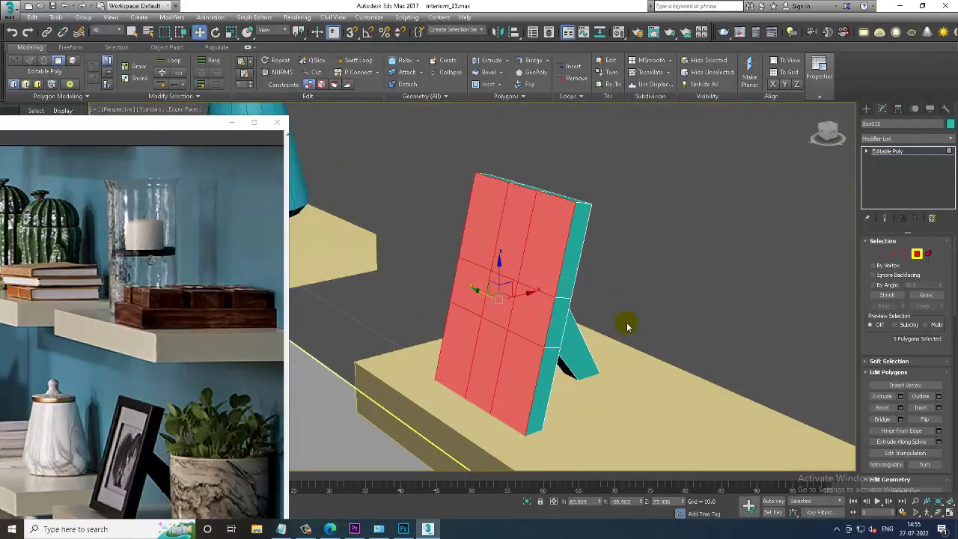
Inset the selected front faces by 0.784 to form a thin border
left_click(939, 407)
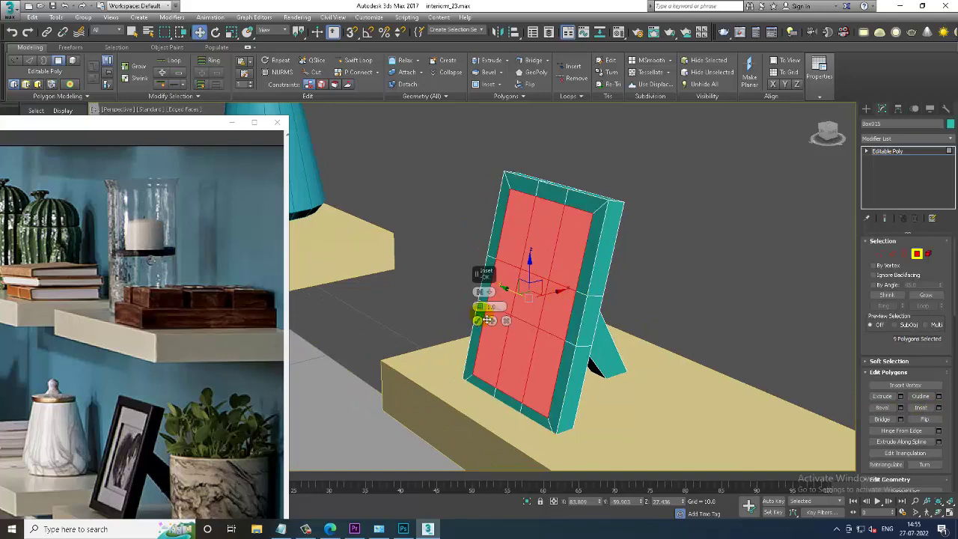
left_click_drag(480, 307, 483, 323)
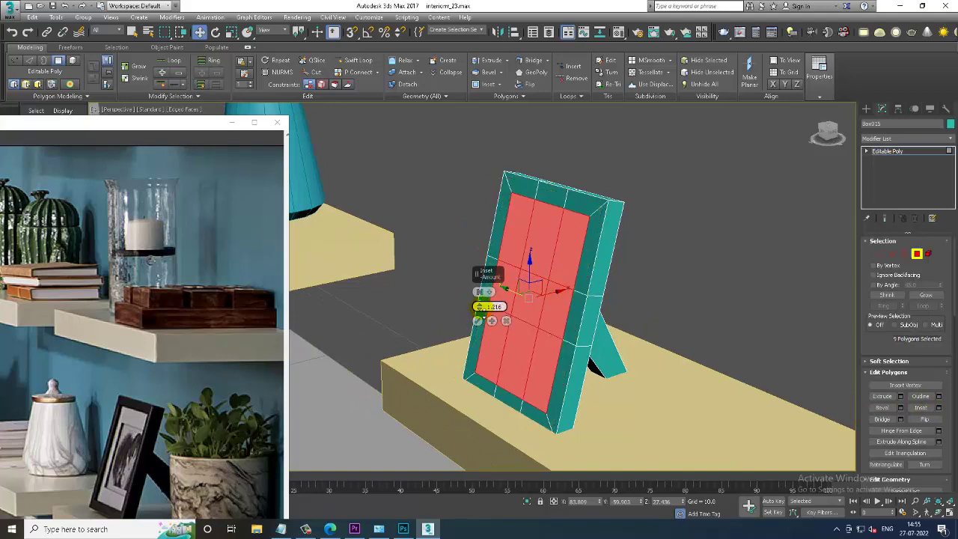
left_click(477, 320)
Extrude the inner panel by -0.355 to recess it, then return to Editable Poly level
middle_click_drag(480, 323, 642, 306, "alt")
scroll(626, 289, "up", 3)
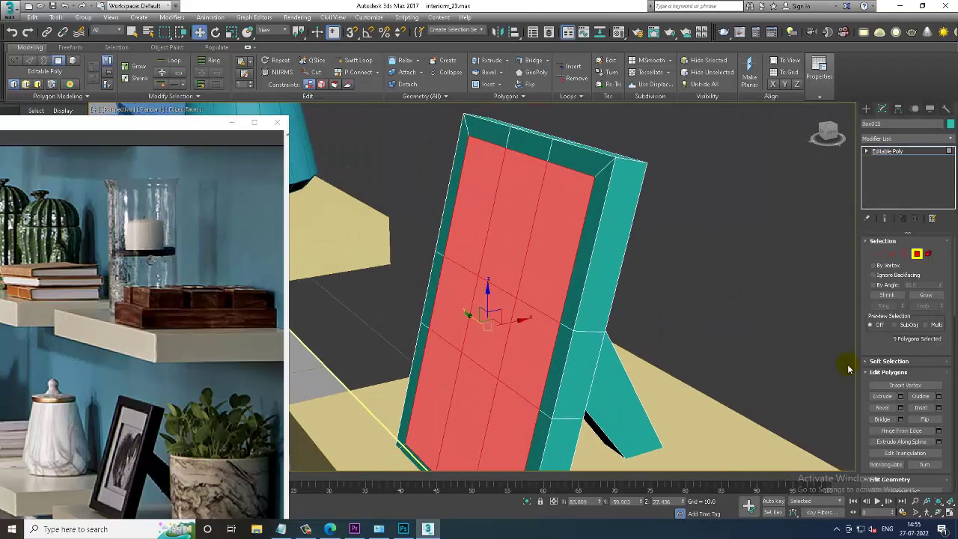
left_click(902, 396)
left_click(489, 307)
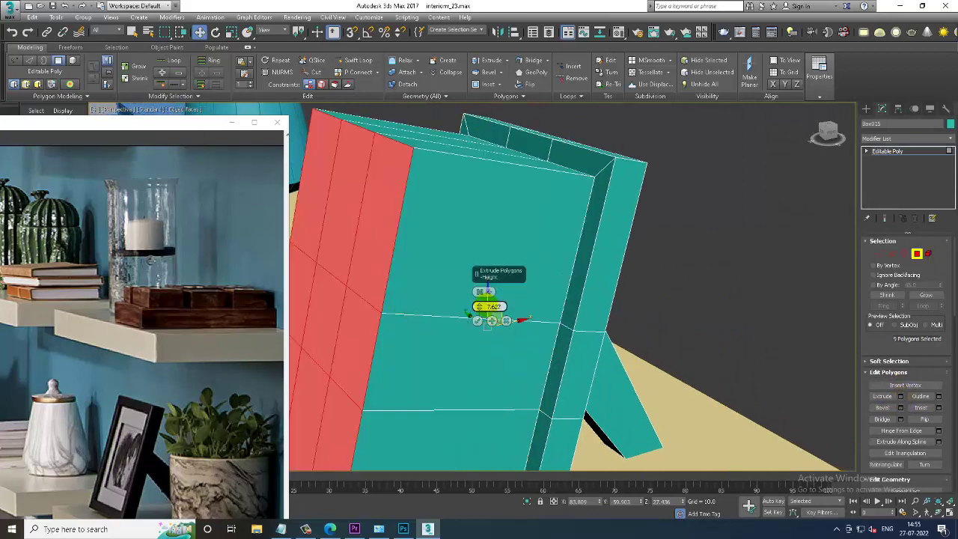
left_click_drag(481, 311, 503, 349)
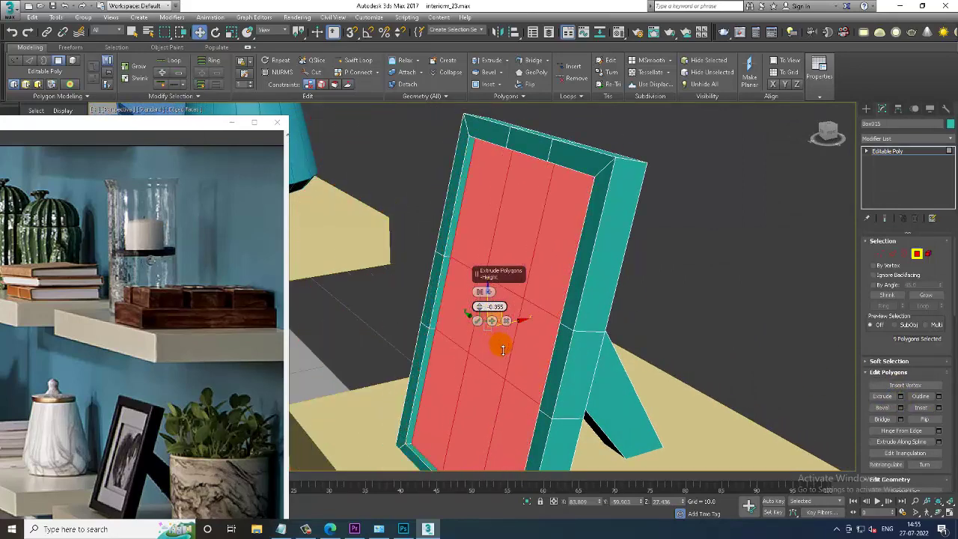
left_click(478, 321)
scroll(556, 334, "down", 5)
scroll(216, 338, "down", 2)
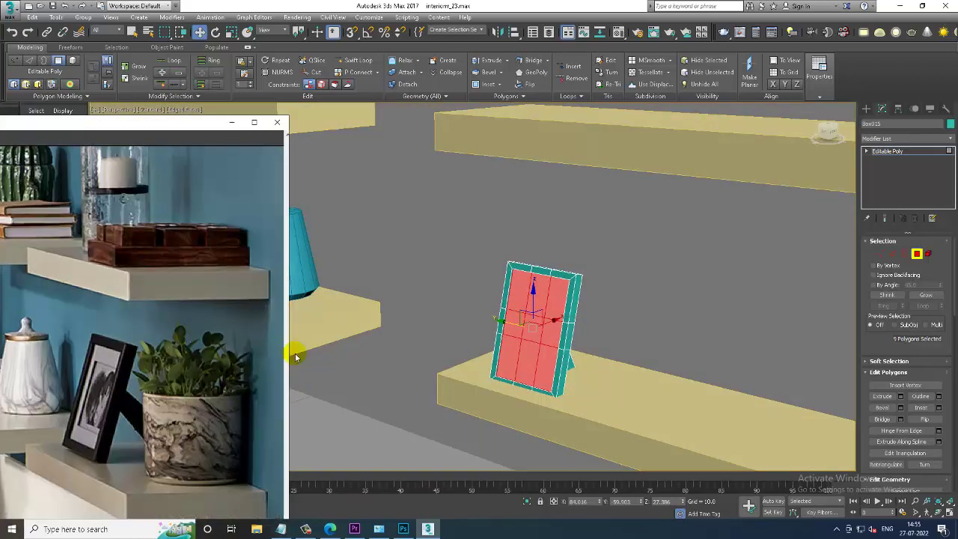
left_click(905, 152)
Orbit around the shelves, arm the Standard Primitives Cylinder tool, and zoom toward the frame's shelf
scroll(659, 273, "down", 3)
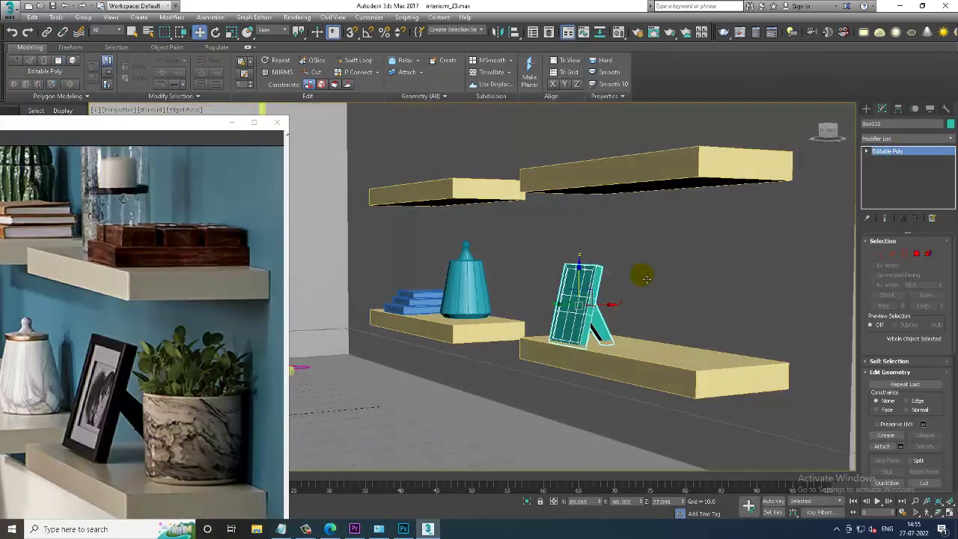
scroll(621, 288, "up", 1)
scroll(599, 300, "up", 3)
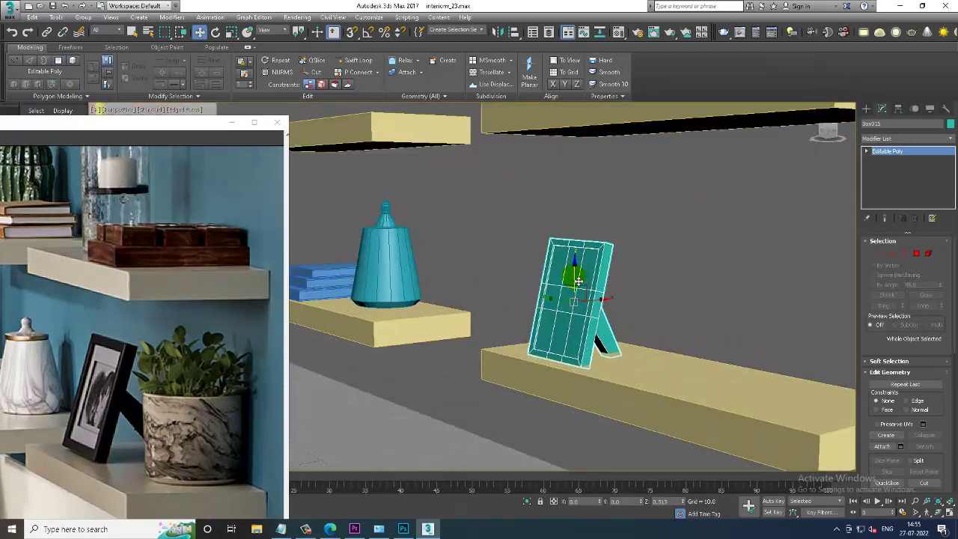
mouse_move(603, 289)
middle_mouse_down("alt")
mouse_move(640, 302)
mouse_move(329, 366)
middle_mouse_up("alt")
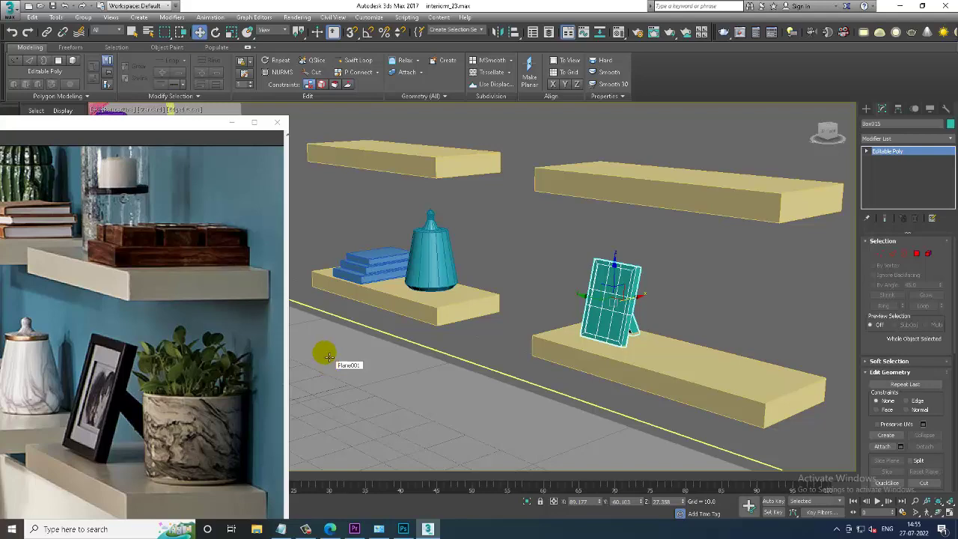
middle_click_drag(621, 385, 652, 336, "alt")
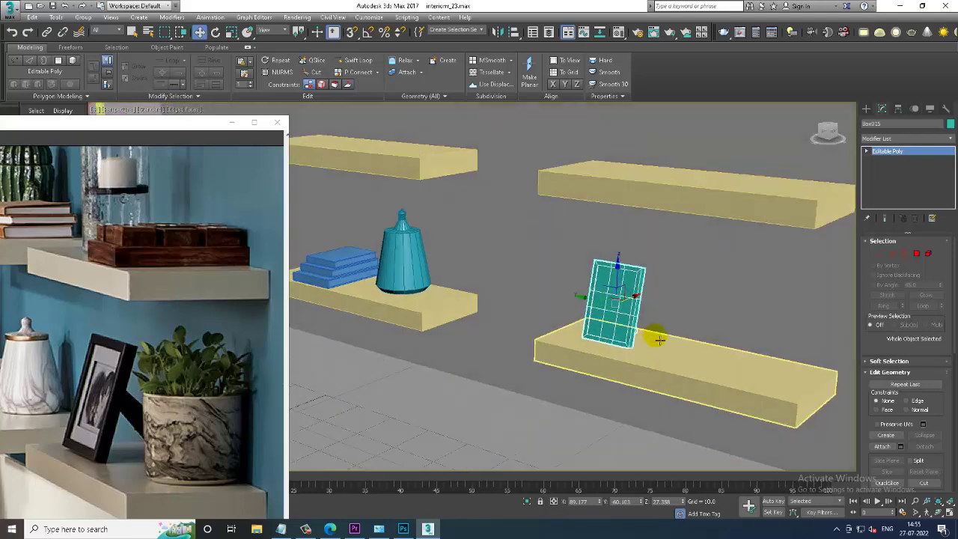
left_click(866, 108)
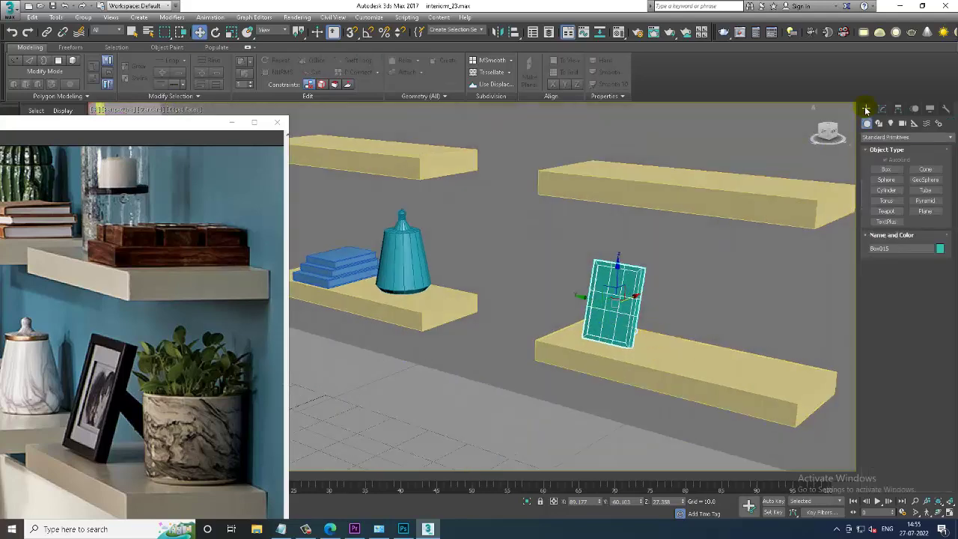
left_click(889, 193)
scroll(727, 364, "up", 3)
middle_click_drag(727, 364, 679, 342, "alt")
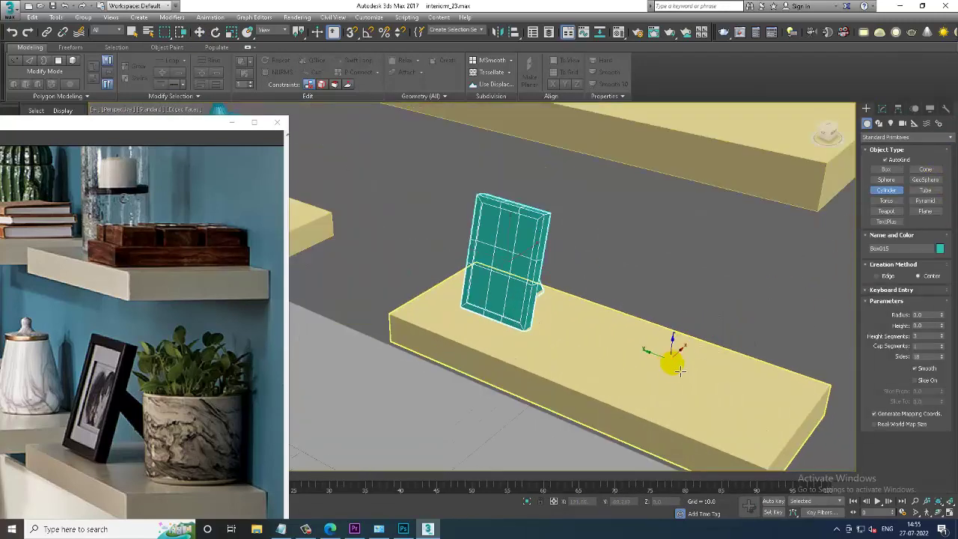
Draw a cylinder on the shelf beside the frame with height 9.386
left_click_drag(677, 367, 708, 404)
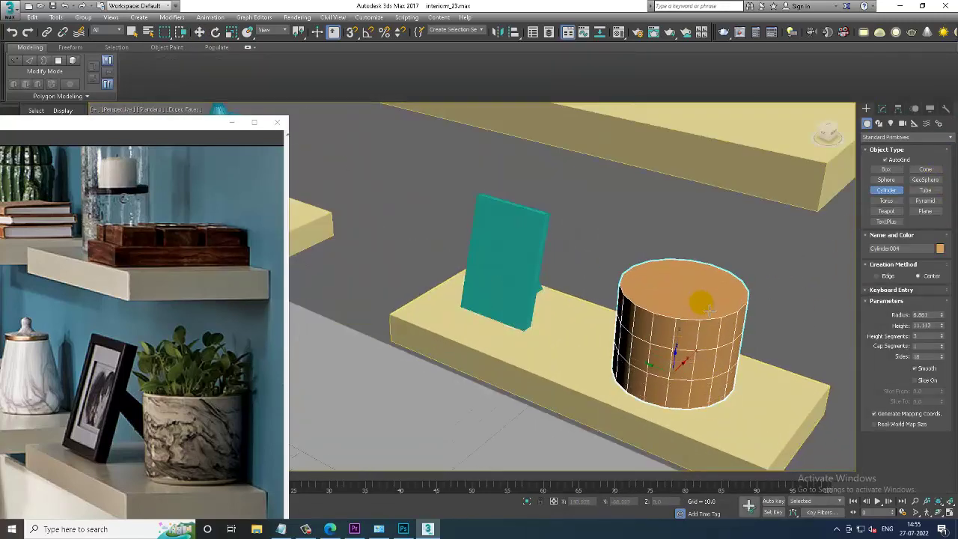
left_click(704, 316)
mouse_move(715, 311)
middle_mouse_down("alt")
mouse_move(725, 291)
mouse_move(704, 321)
mouse_move(671, 303)
middle_mouse_up("alt")
key("w")
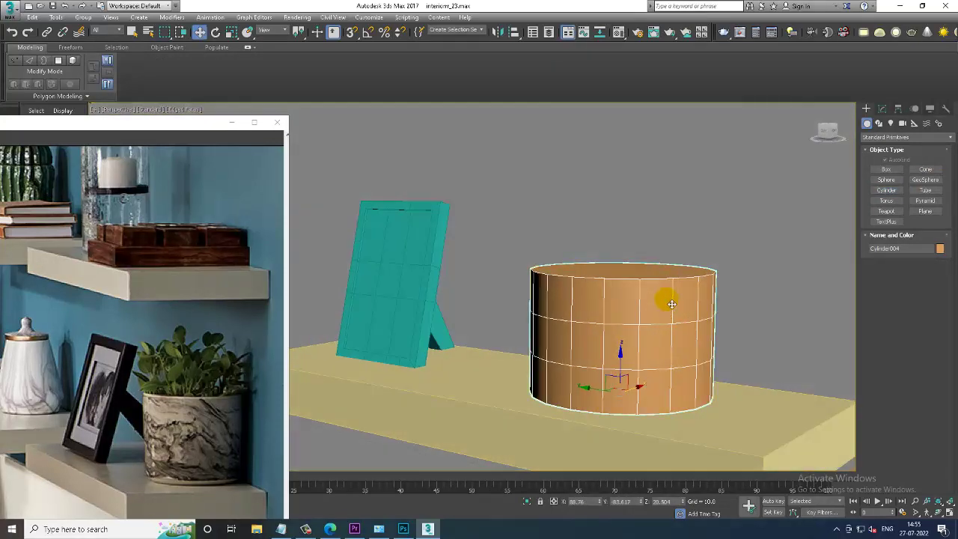
Convert the cylinder to Editable Poly and delete its top cap face
scroll(666, 301, "up", 3)
right_click(628, 258)
mouse_move(674, 359)
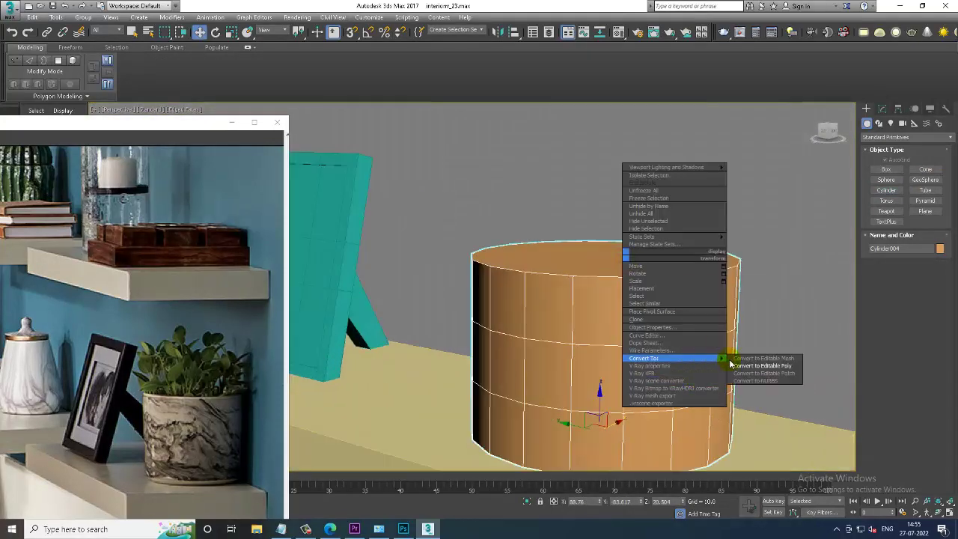
left_click(763, 365)
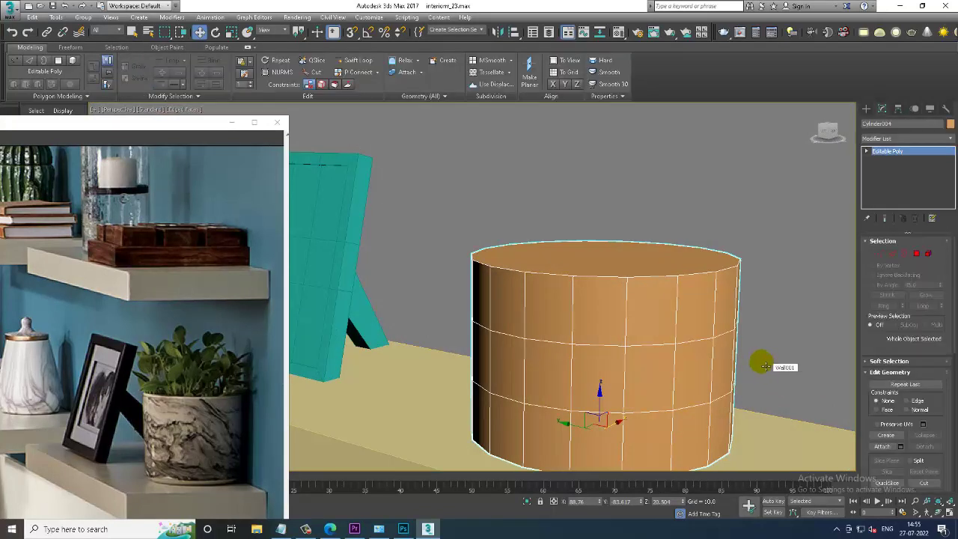
left_click(916, 253)
left_click(613, 254)
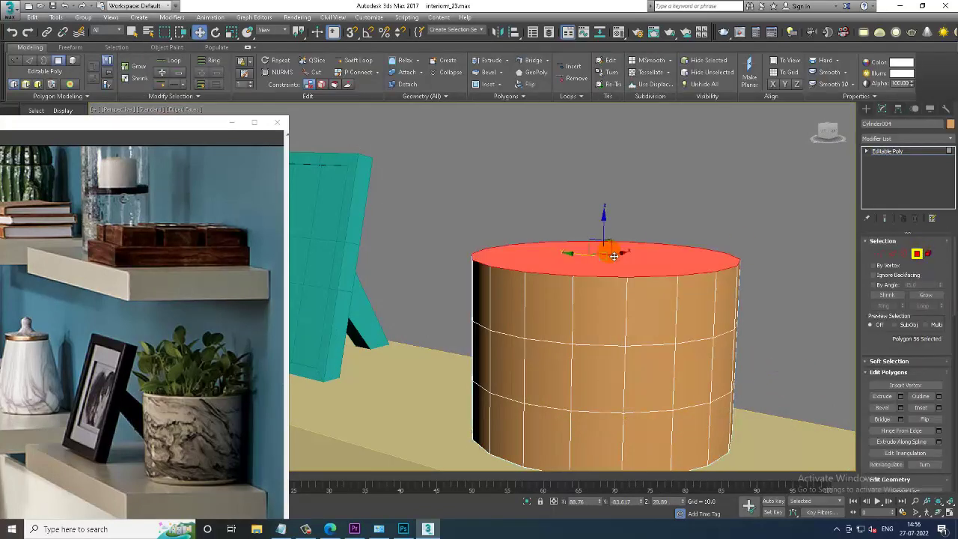
key("Delete")
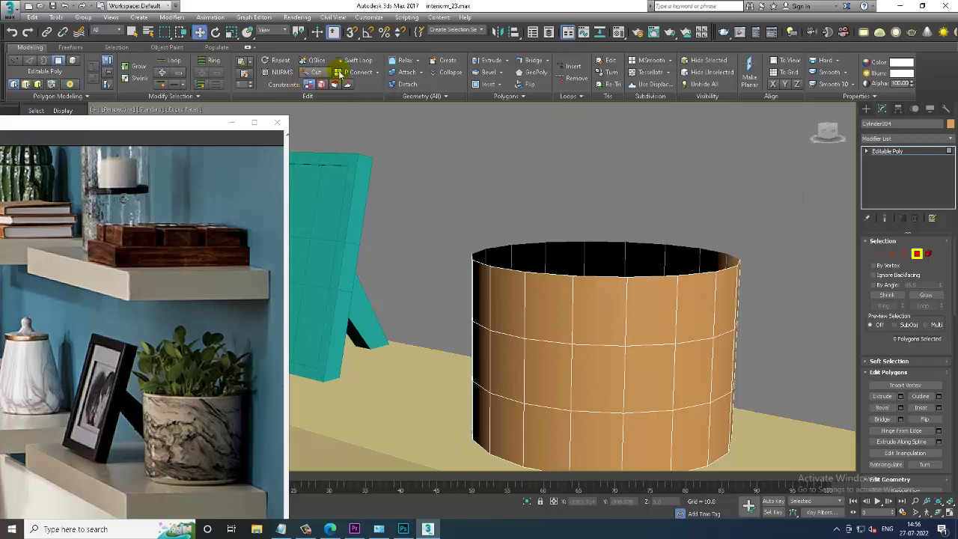
Briefly try the edge-loop tool, then inspect the pot in a maximized Front view
left_click(343, 60)
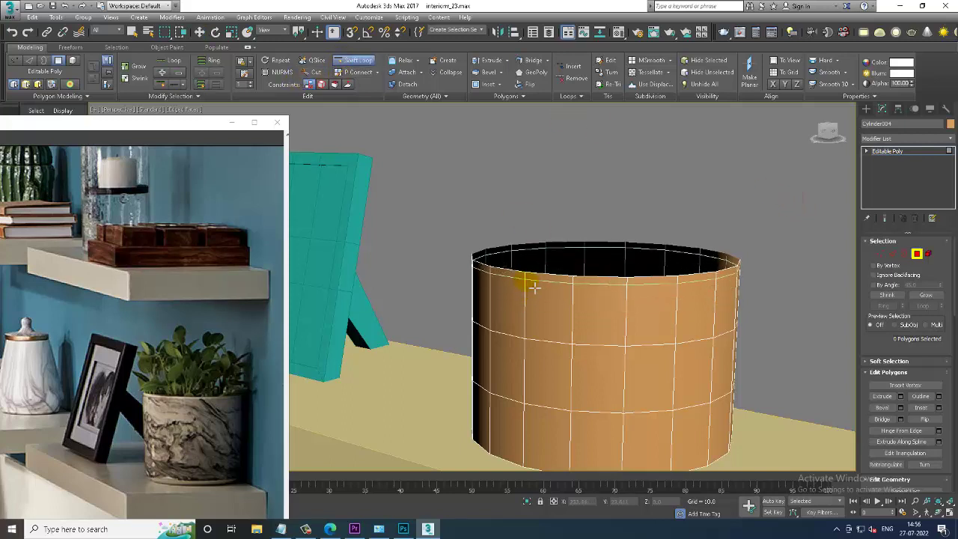
key("w")
key("alt+w")
left_click(742, 187)
key("alt+w")
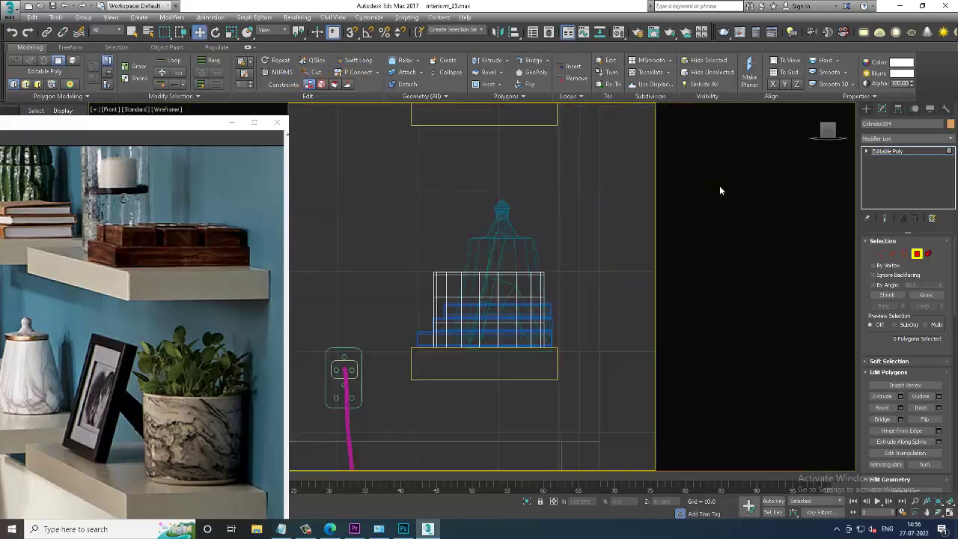
middle_click_drag(468, 323, 488, 319)
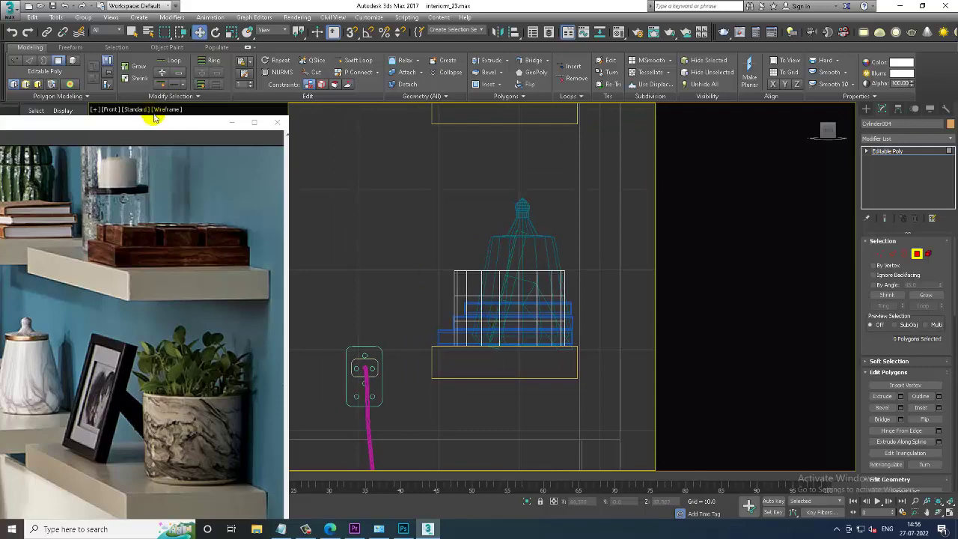
scroll(488, 299, "up", 3)
scroll(487, 315, "up", 1)
scroll(497, 289, "down", 3)
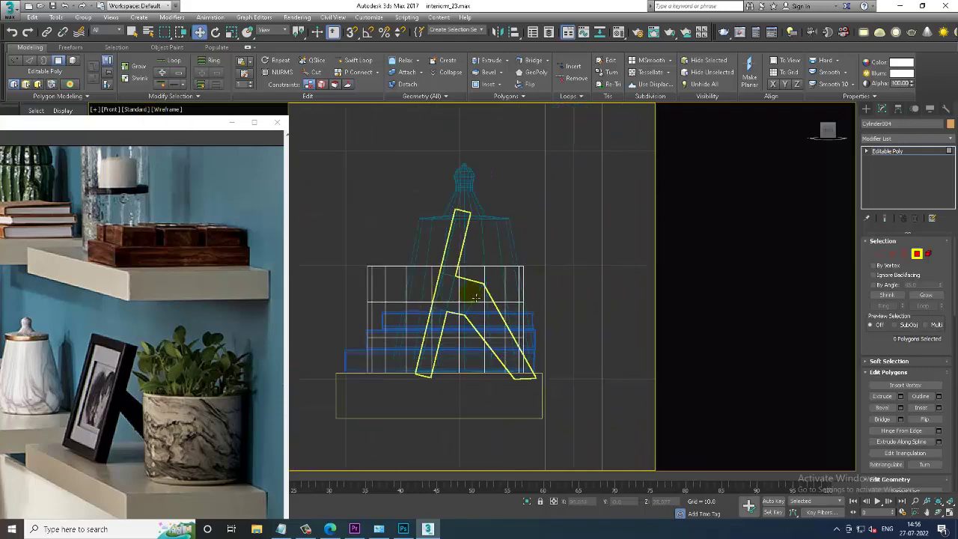
key("alt+w")
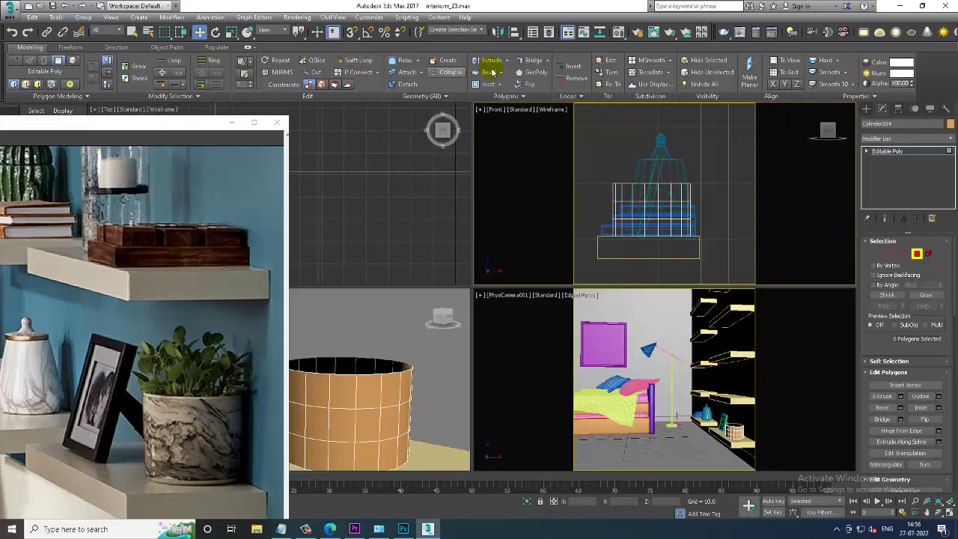
Retry edge loops in the Front view, cancel, and return to a full Perspective view of the pot
left_click(357, 60)
middle_click_drag(721, 228, 719, 226)
key("alt+w")
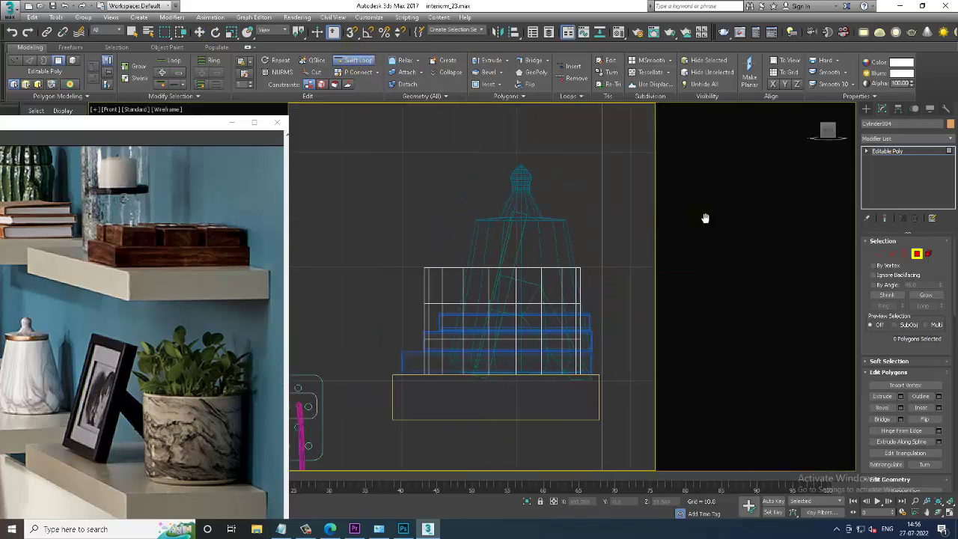
scroll(449, 288, "up", 2)
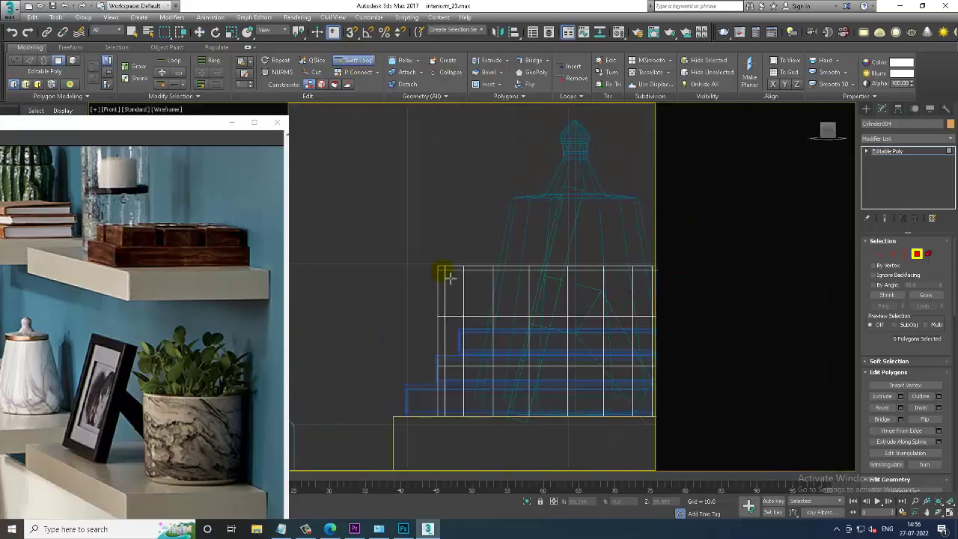
right_click(444, 275)
key("alt+w")
left_click(430, 370)
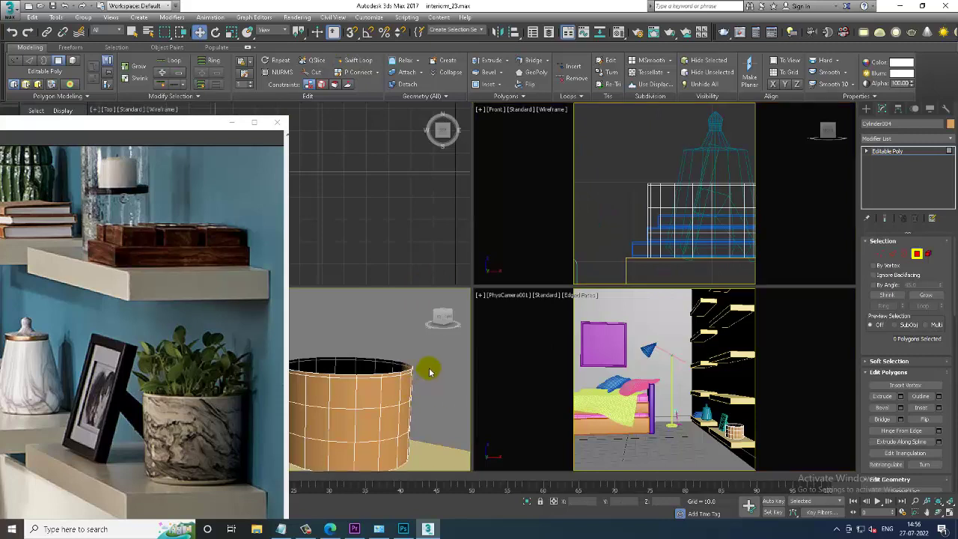
key("alt+w")
middle_click_drag(502, 343, 558, 340, "alt")
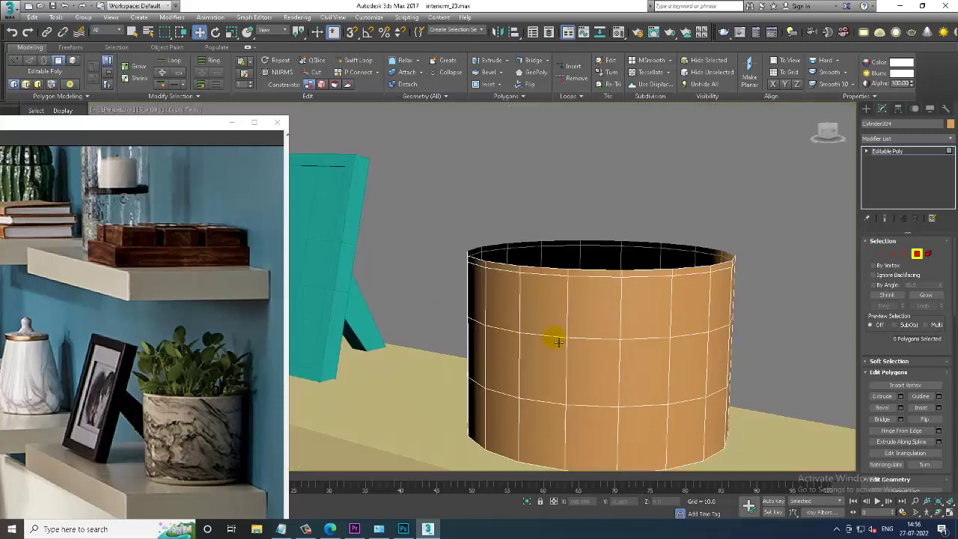
Convert the pot's top edge loop to polygons and bevel them: height 0.184, outline -0.137
key("2")
double_click(626, 281)
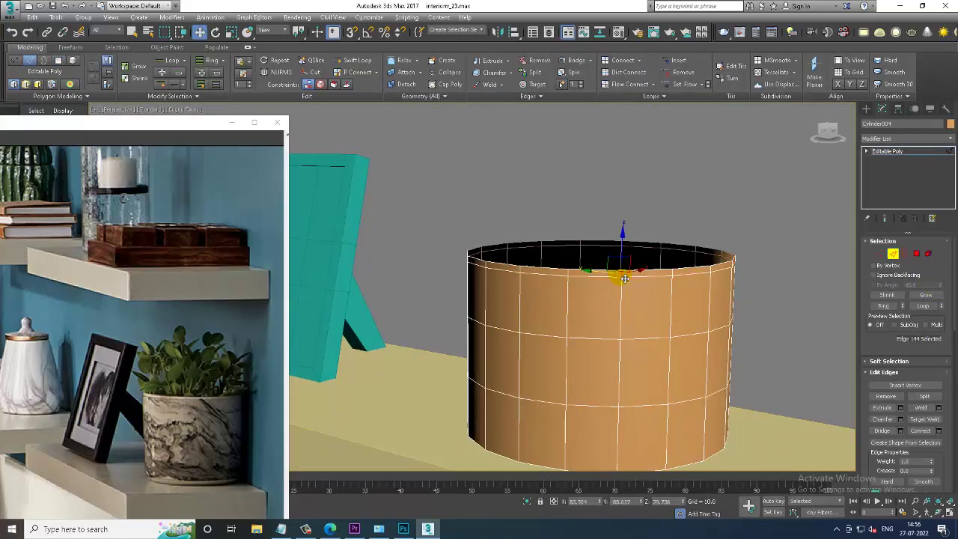
left_click(916, 253, "ctrl")
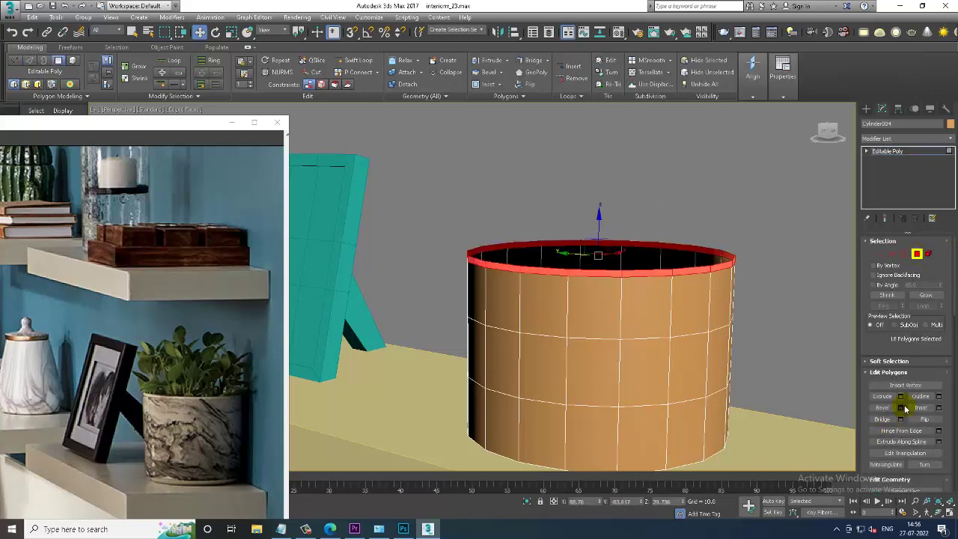
left_click(902, 408)
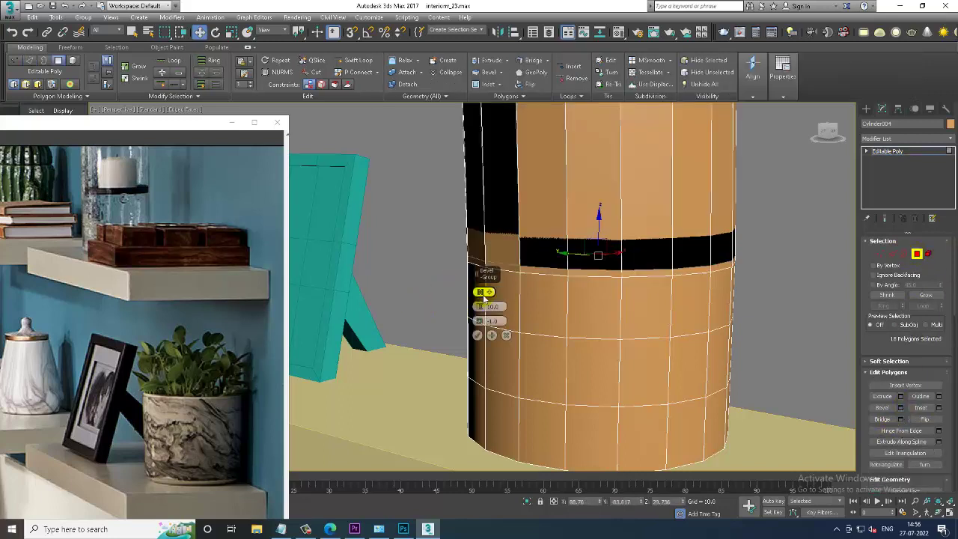
mouse_move(506, 315)
left_mouse_down()
mouse_move(484, 321)
mouse_move(493, 319)
mouse_move(502, 353)
mouse_move(487, 327)
left_mouse_up()
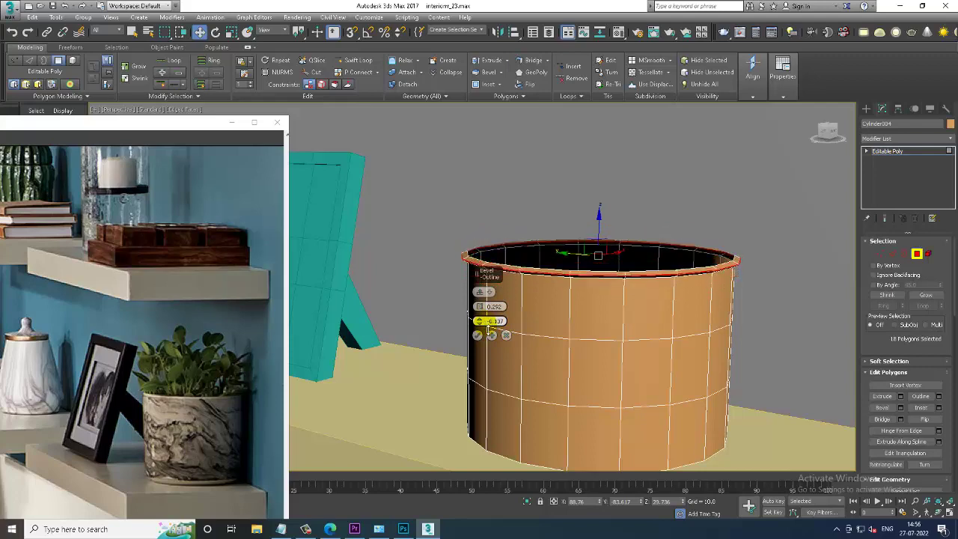
scroll(535, 299, "up", 2)
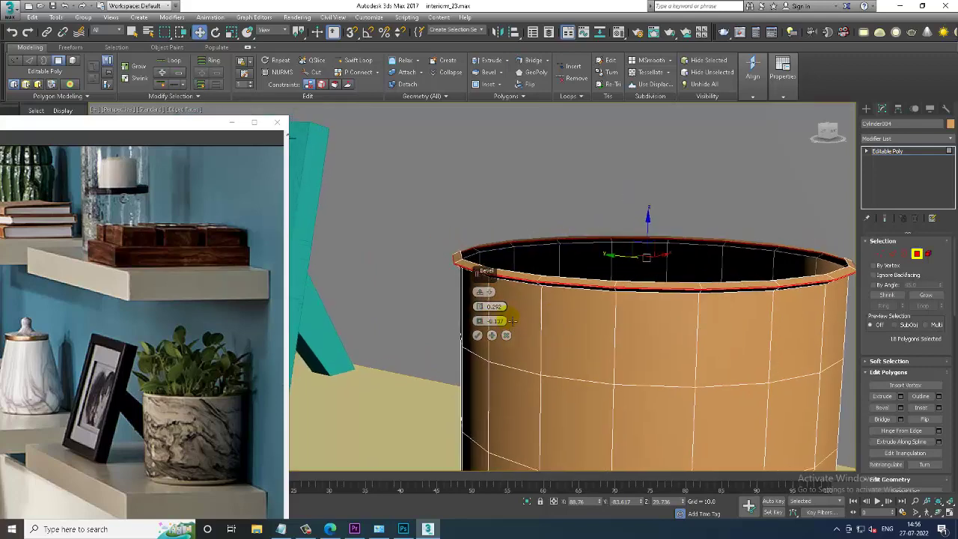
scroll(508, 318, "up", 2)
left_click_drag(479, 308, 485, 328)
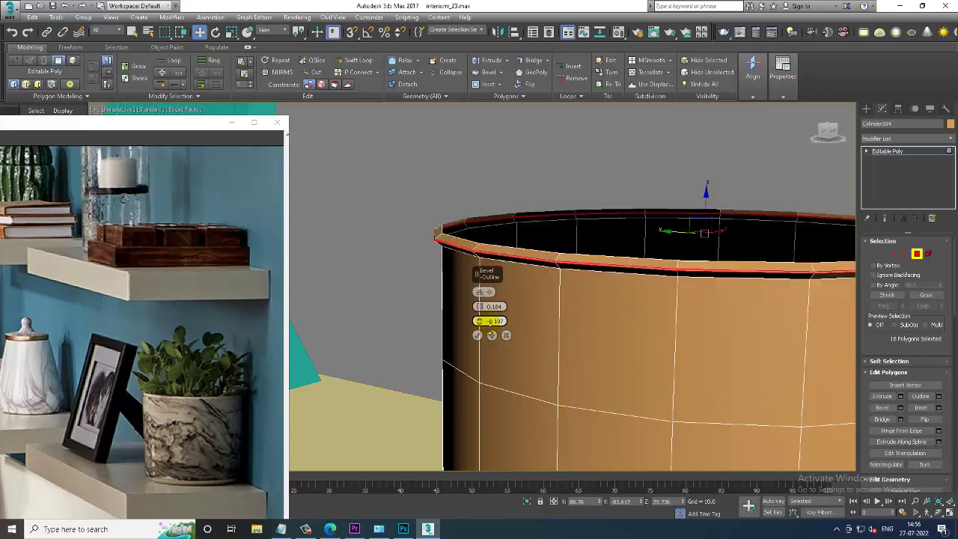
left_click(478, 336)
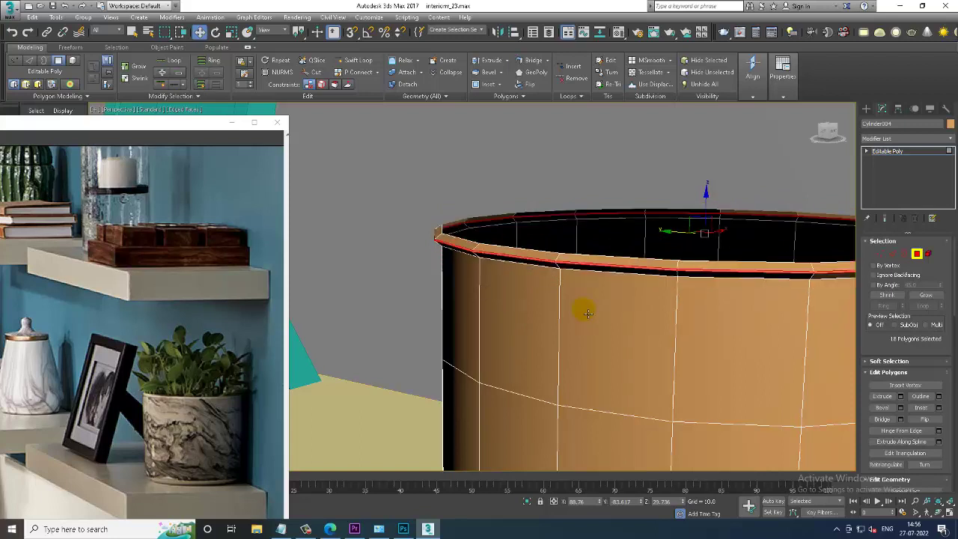
Add a Shell modifier to the pot with an Outer Amount of 0.08
left_click(911, 152)
left_click(902, 138)
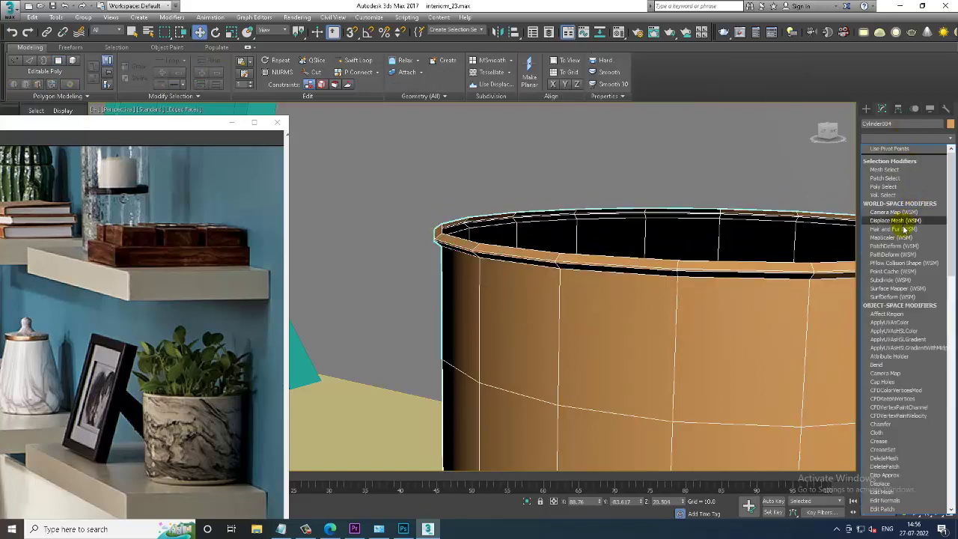
type("shell")
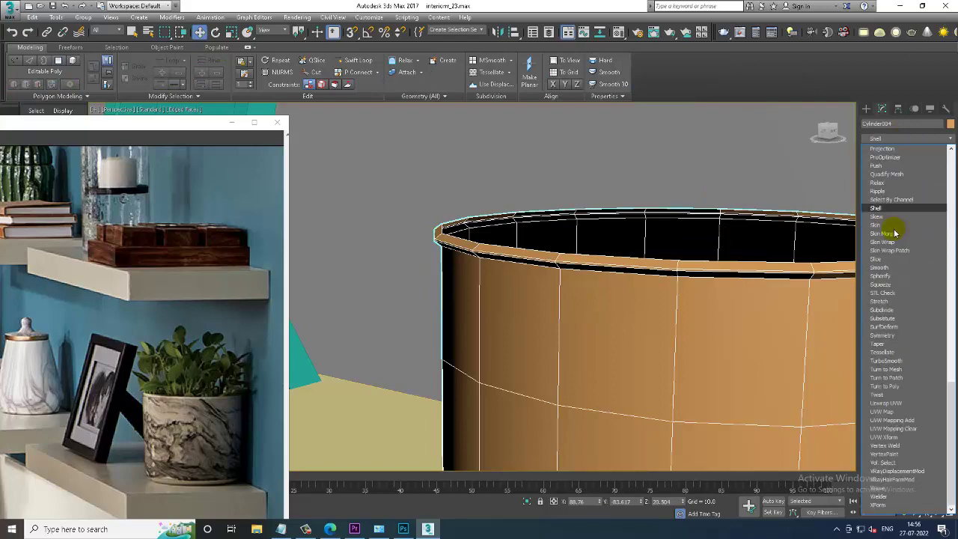
key("Return")
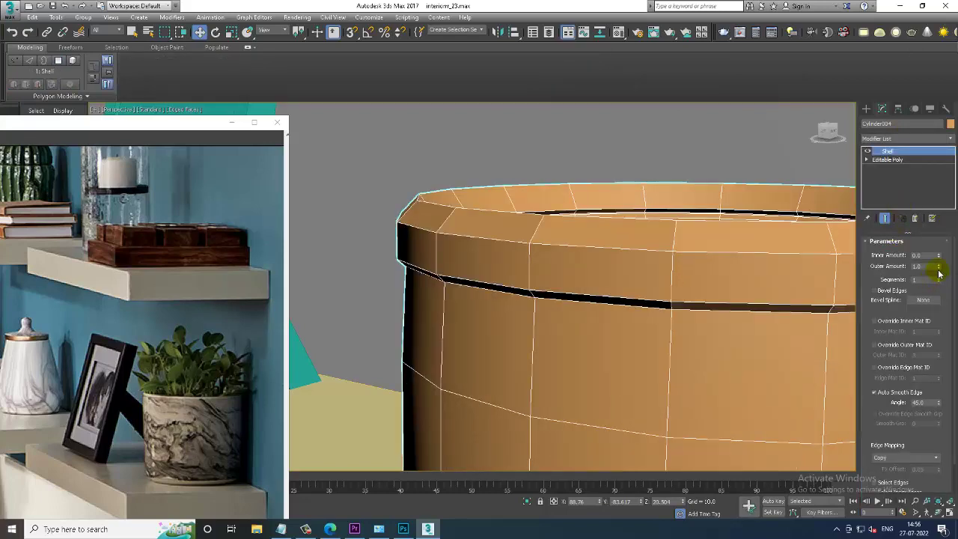
left_click_drag(939, 274, 946, 321)
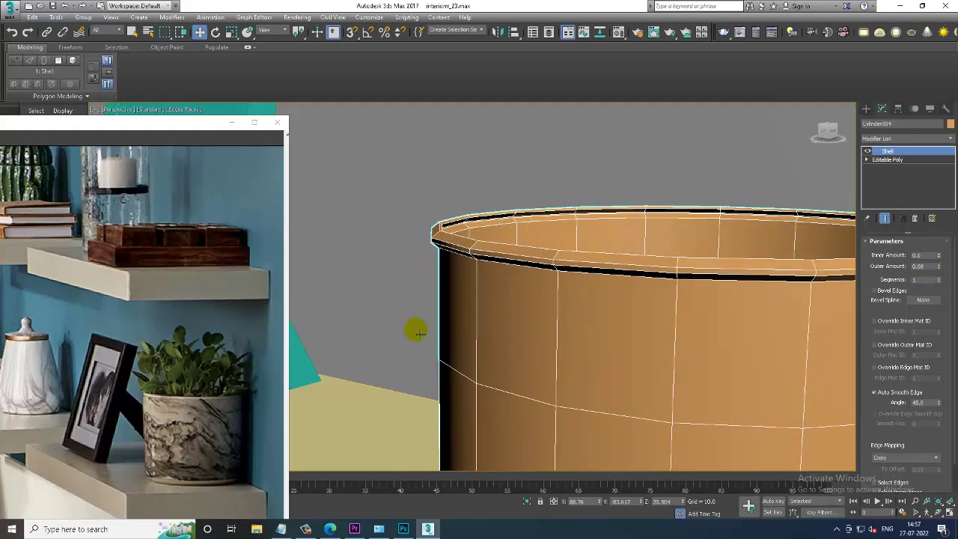
scroll(605, 321, "down", 2)
scroll(626, 342, "down", 3)
middle_click_drag(625, 342, 581, 277)
scroll(573, 306, "up", 3)
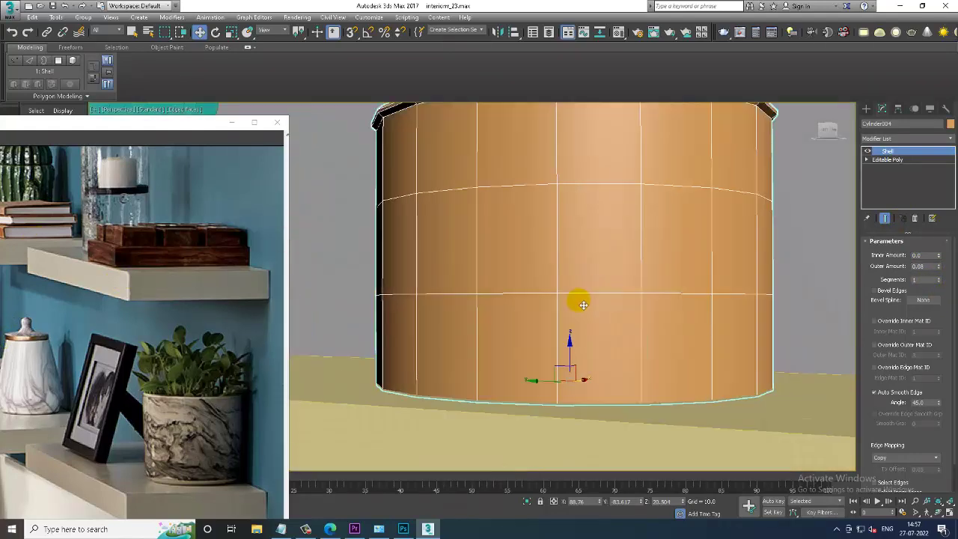
Remove the Shell modifier from the pot's stack and switch to edge editing
right_click(597, 246)
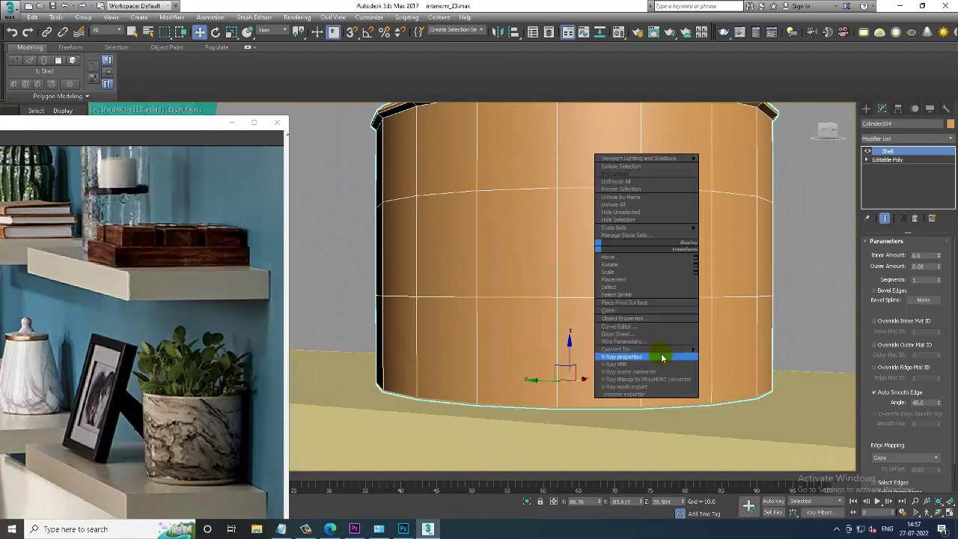
left_click(923, 219)
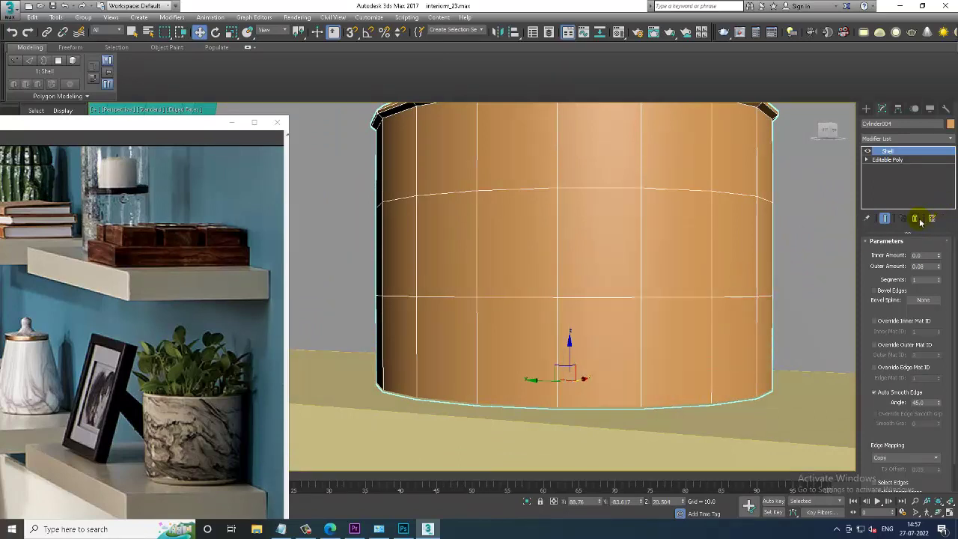
left_click(914, 218)
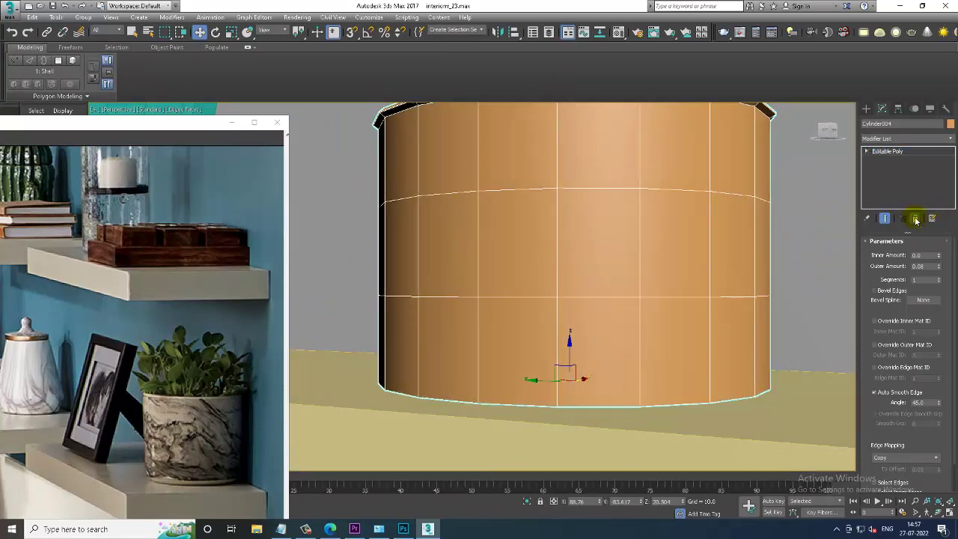
left_click(893, 255)
In a maximized Front view, select the pot's 18 bottom edges and try a 2-segment chamfer
key("alt+w")
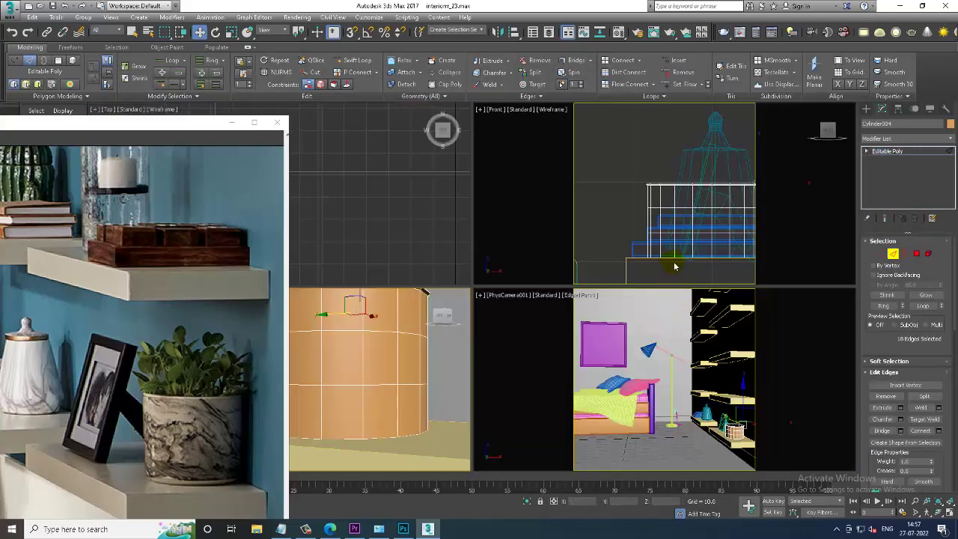
key("alt+w")
left_click_drag(312, 308, 558, 318)
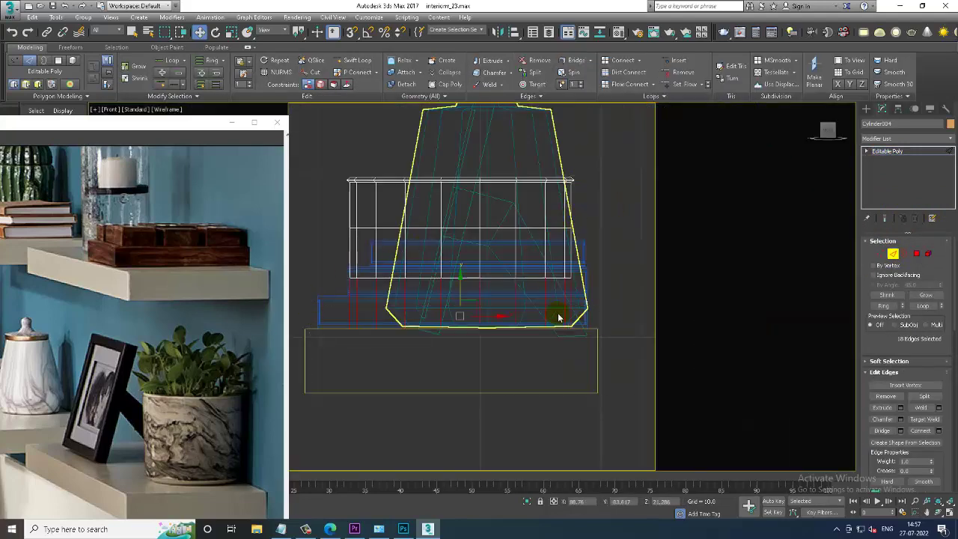
left_click_drag(710, 304, 703, 301, "alt")
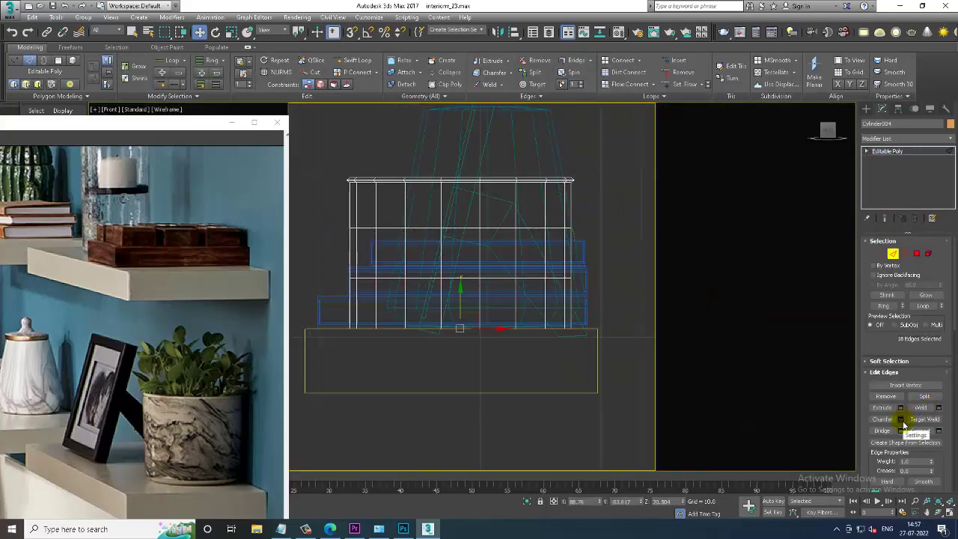
left_click(901, 419)
left_click_drag(479, 322, 479, 321)
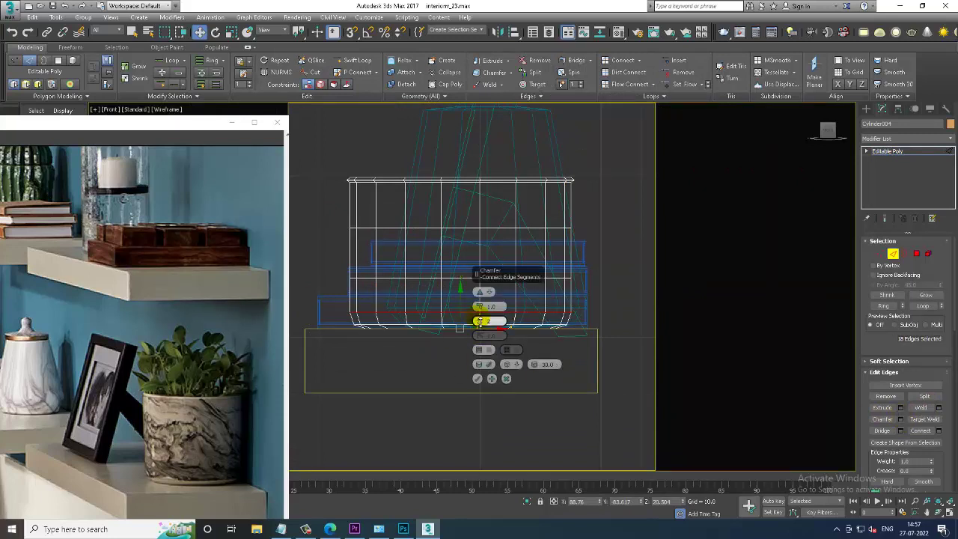
right_click(484, 313)
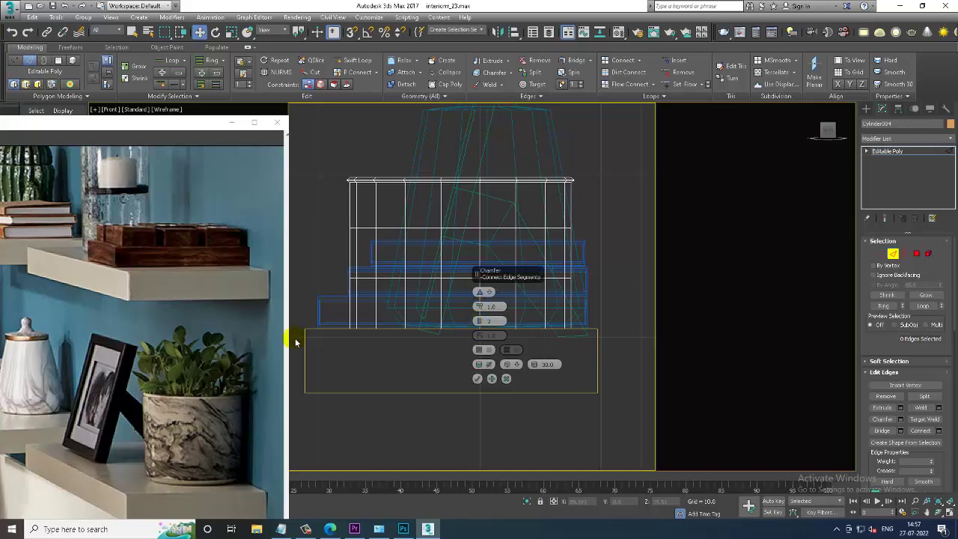
left_click_drag(299, 334, 697, 325)
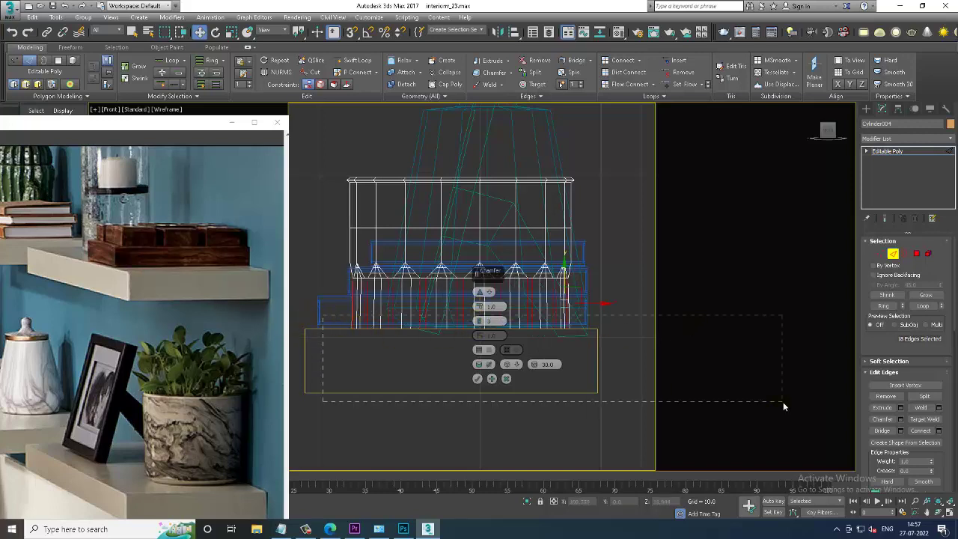
left_click(506, 380)
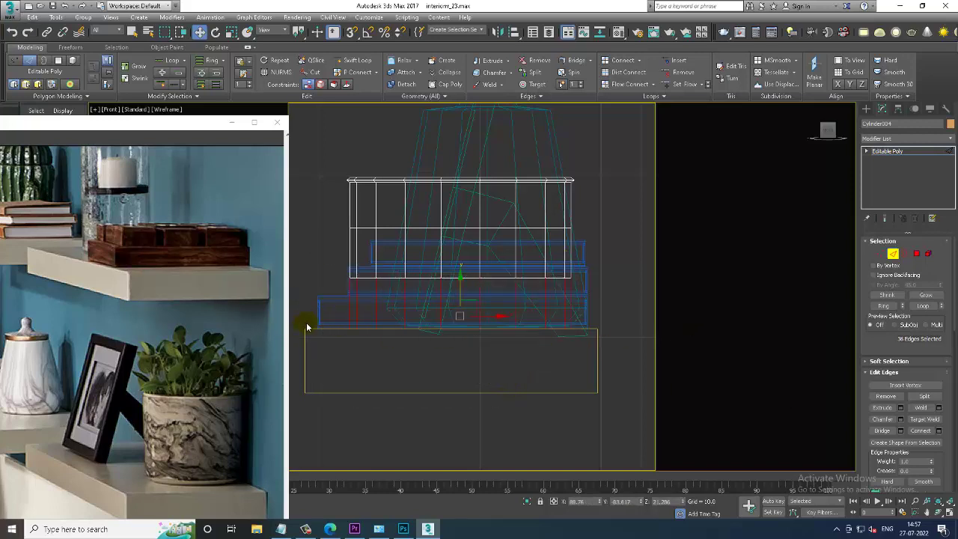
Reselect the bottom edges and chamfer them by 0.318, then leave edge editing
left_click_drag(315, 262, 699, 302)
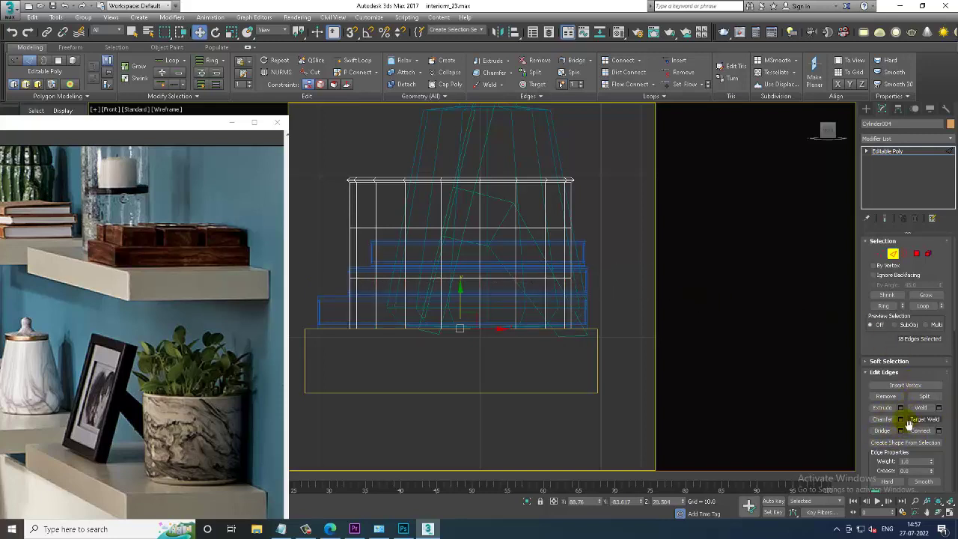
left_click(901, 419)
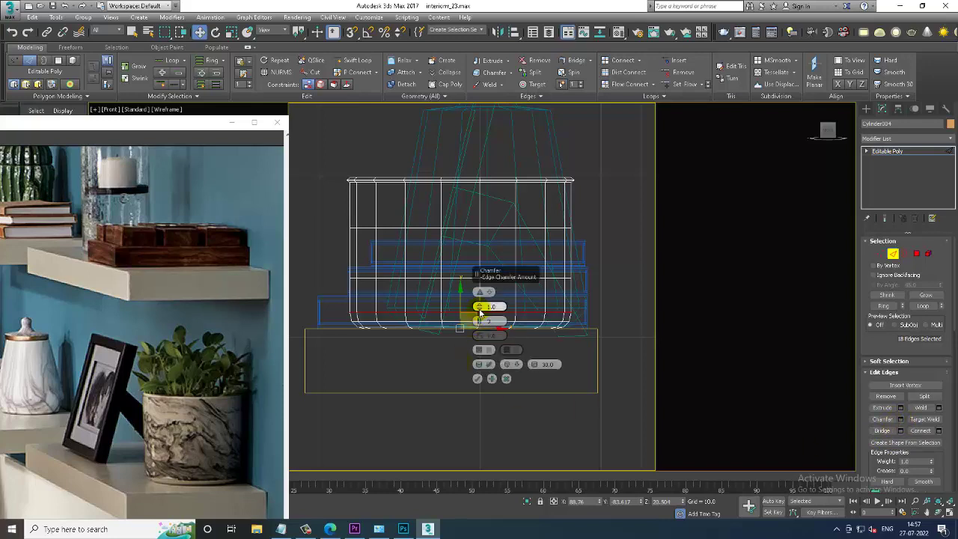
left_click_drag(482, 307, 487, 323)
left_click(478, 378)
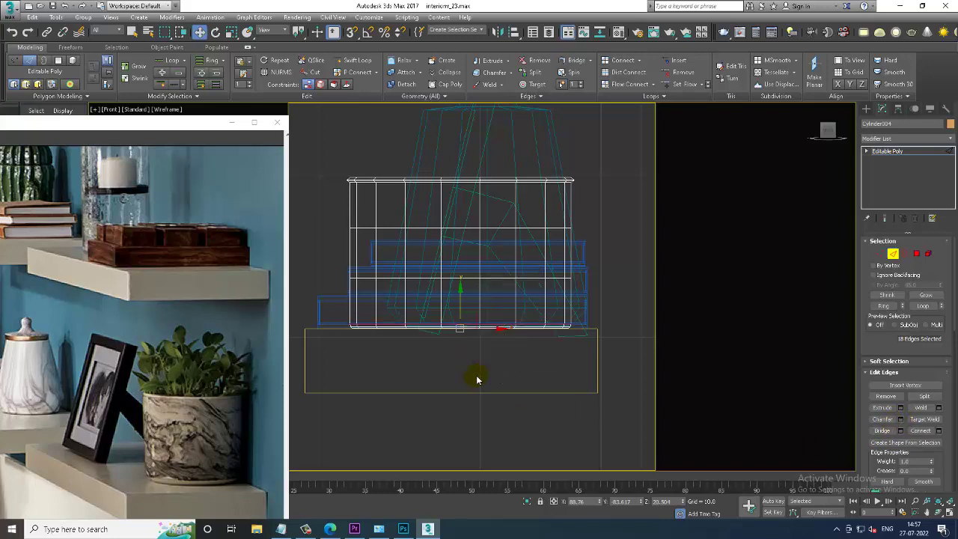
left_click(906, 153)
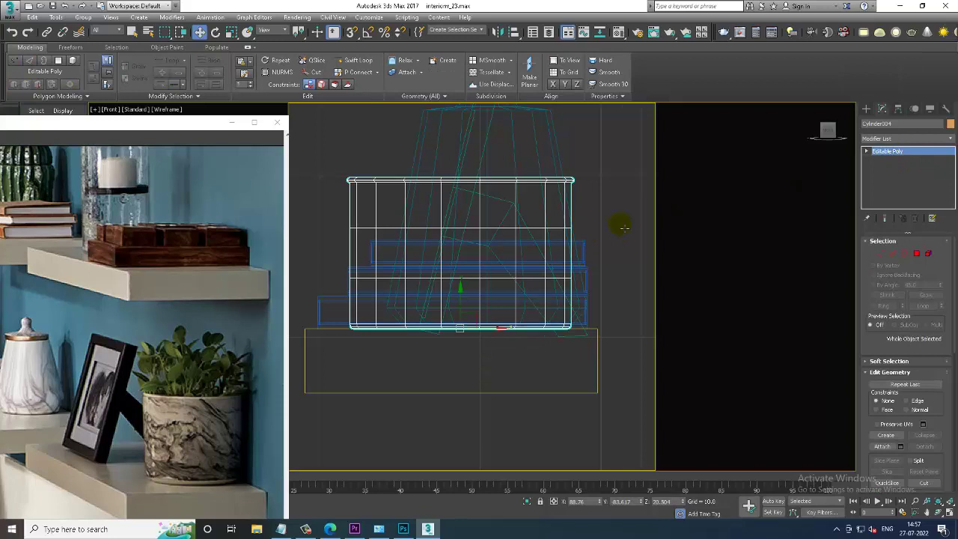
left_click(915, 139)
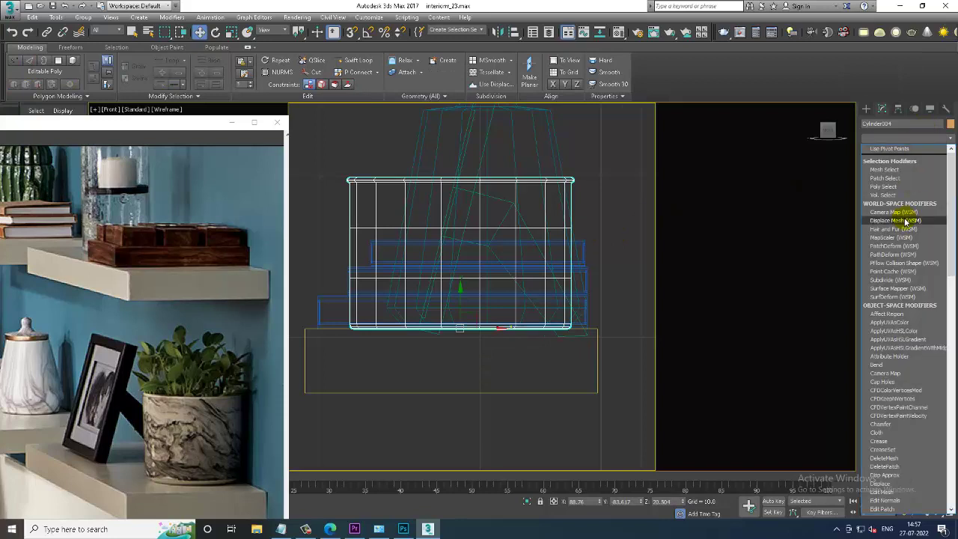
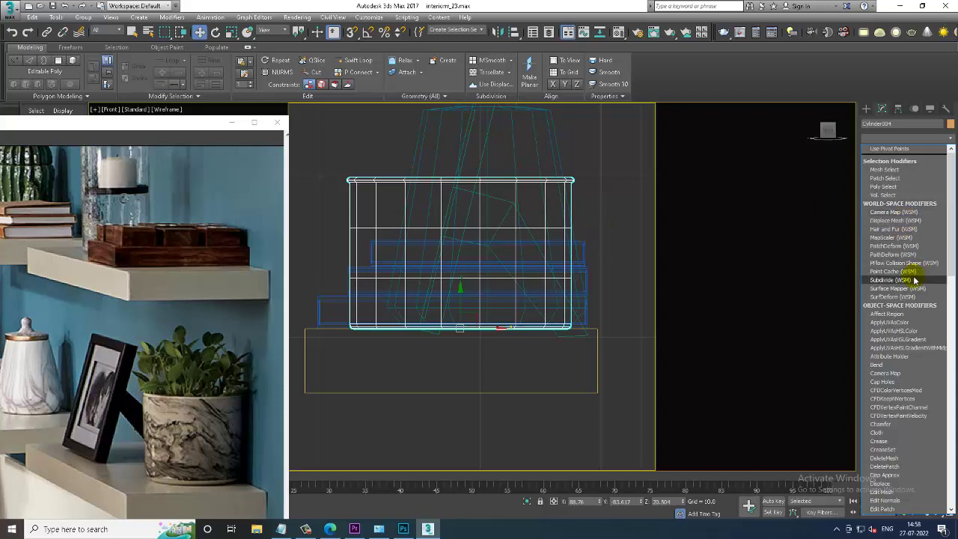
Add a Shell modifier to Cylinder004 with an Outer Amount of 0.08
type("sh")
key("Return")
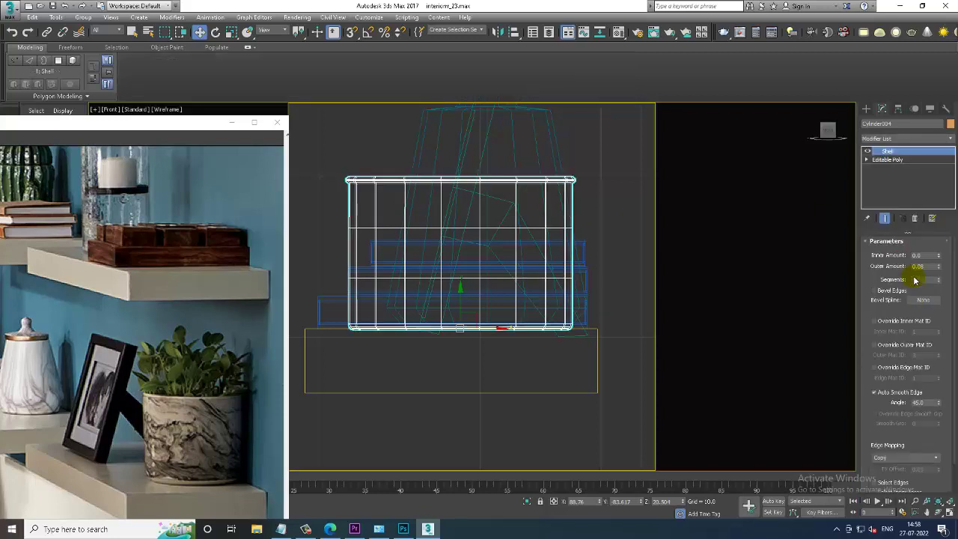
left_click(485, 397)
Maximize the Perspective view, orbit to the cylinder's shelf and select the teal box
key("alt+w")
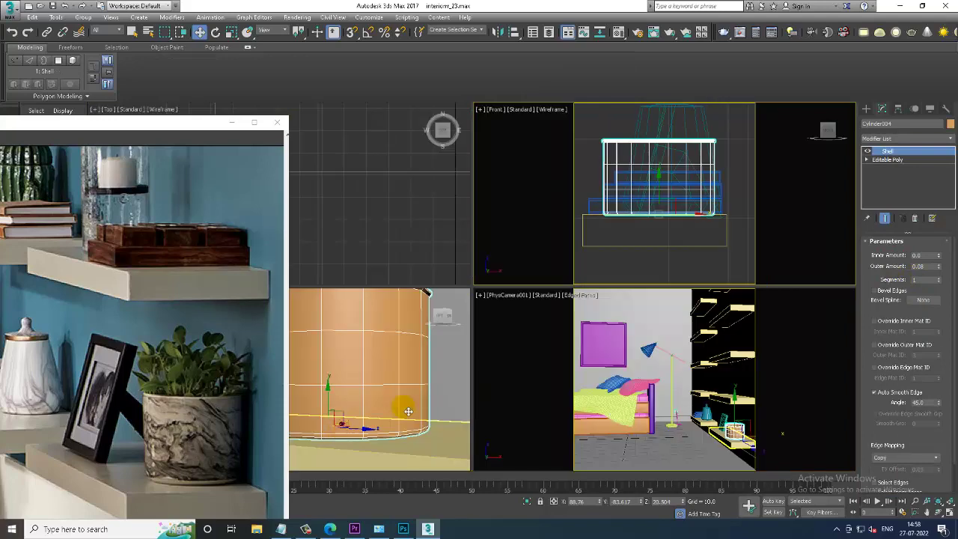
right_click(428, 353)
key("alt+w")
mouse_move(541, 336)
middle_mouse_down("alt")
mouse_move(652, 310)
mouse_move(530, 310)
middle_mouse_up("alt")
left_click(491, 322)
scroll(493, 324, "down", 2)
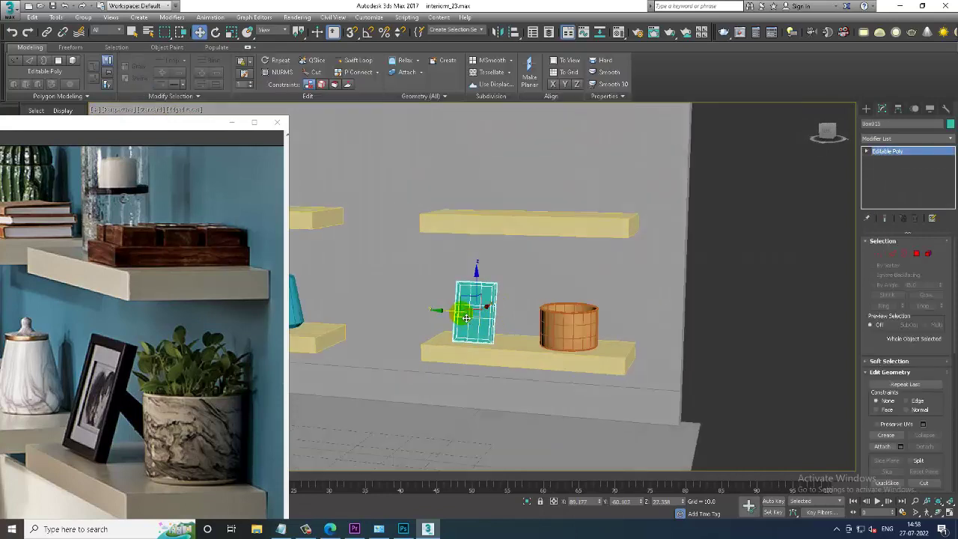
scroll(493, 324, "down", 2)
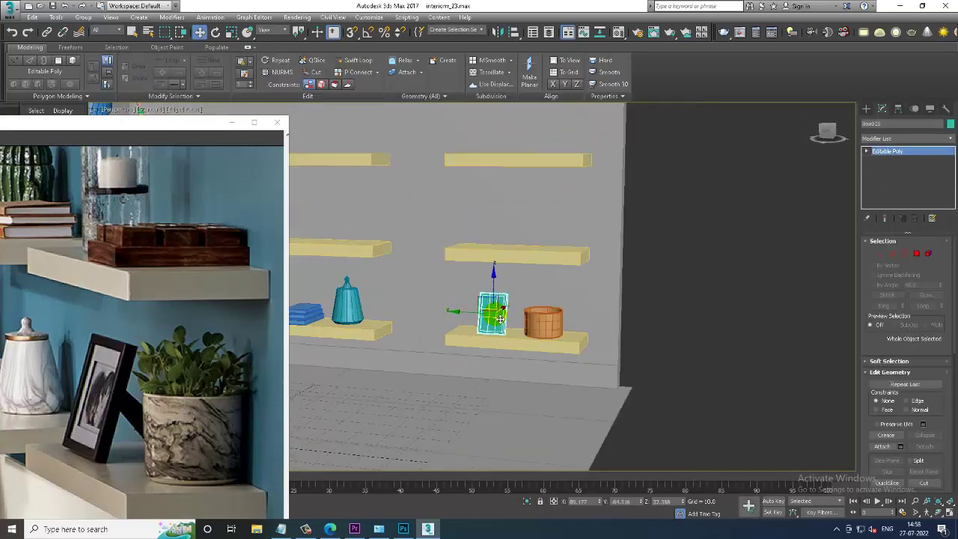
left_click(307, 530)
left_click(306, 529)
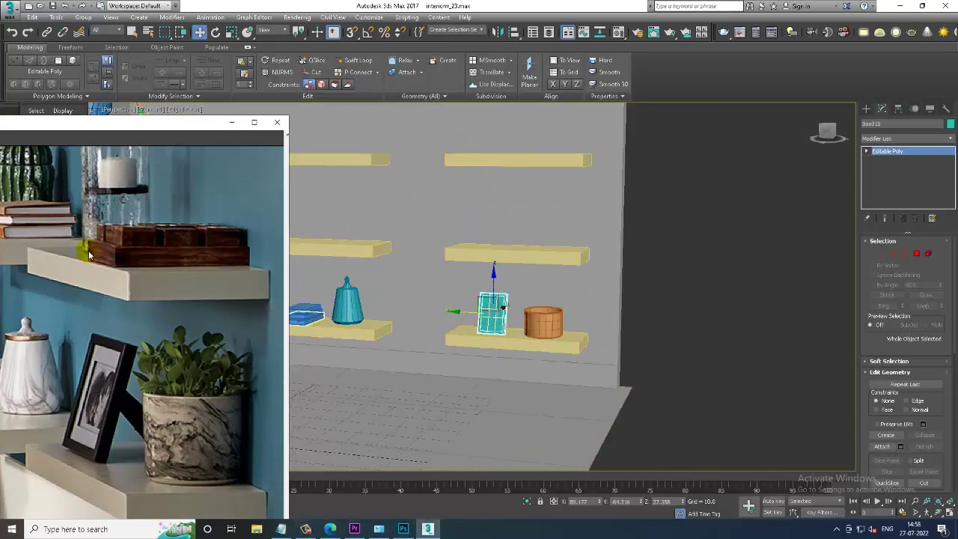
scroll(82, 247, "down", 2)
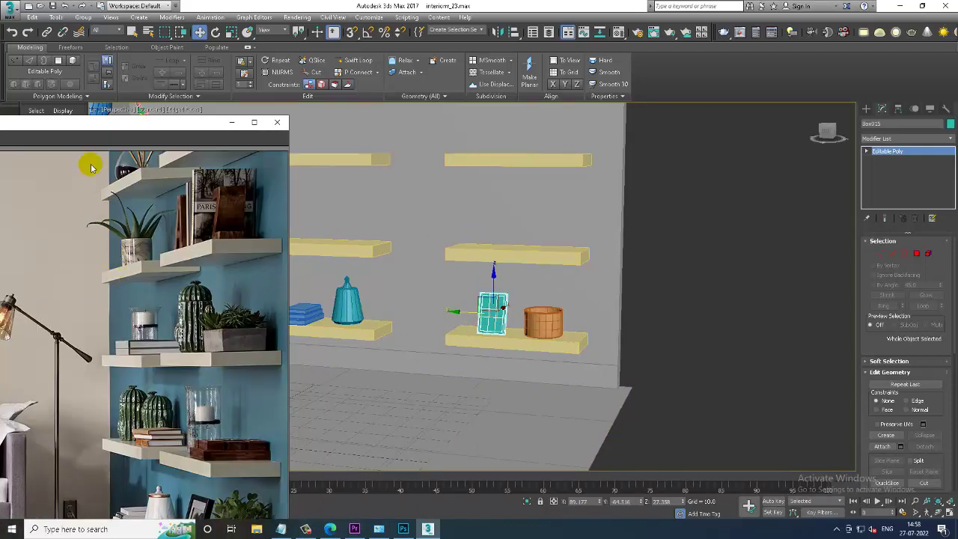
Enlarge the reference photo and pull back to review the bed, lamp and shelf wall
left_click_drag(111, 123, 111, 70)
mouse_move(595, 261)
middle_mouse_down()
mouse_move(636, 259)
mouse_move(702, 306)
mouse_move(694, 300)
mouse_move(625, 357)
mouse_move(569, 363)
middle_mouse_up()
scroll(636, 259, "down", 2)
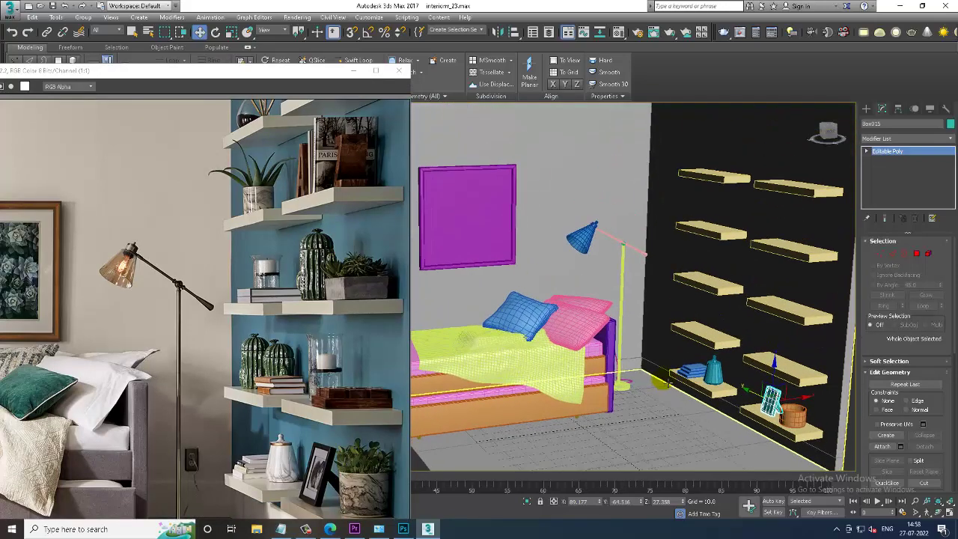
left_click(332, 311)
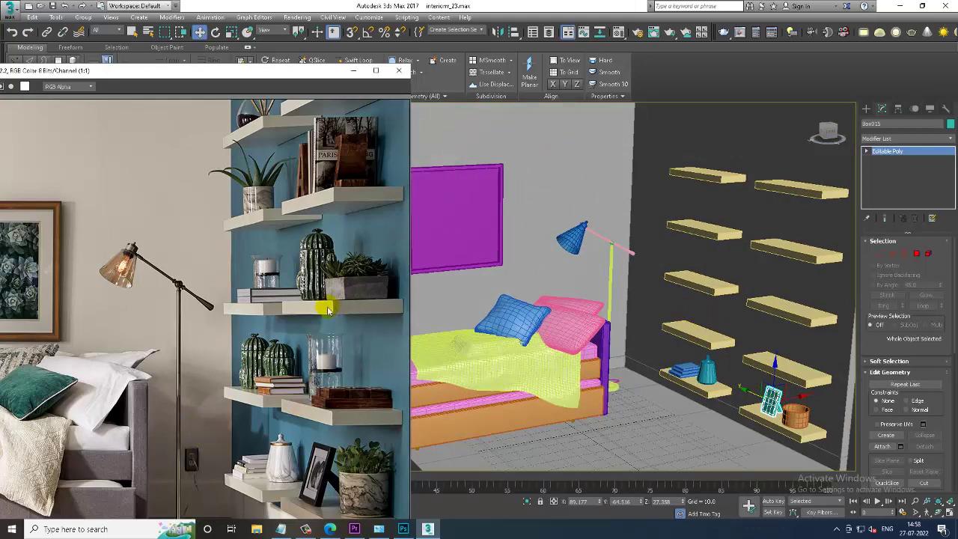
middle_click_drag(790, 256, 792, 262, "alt")
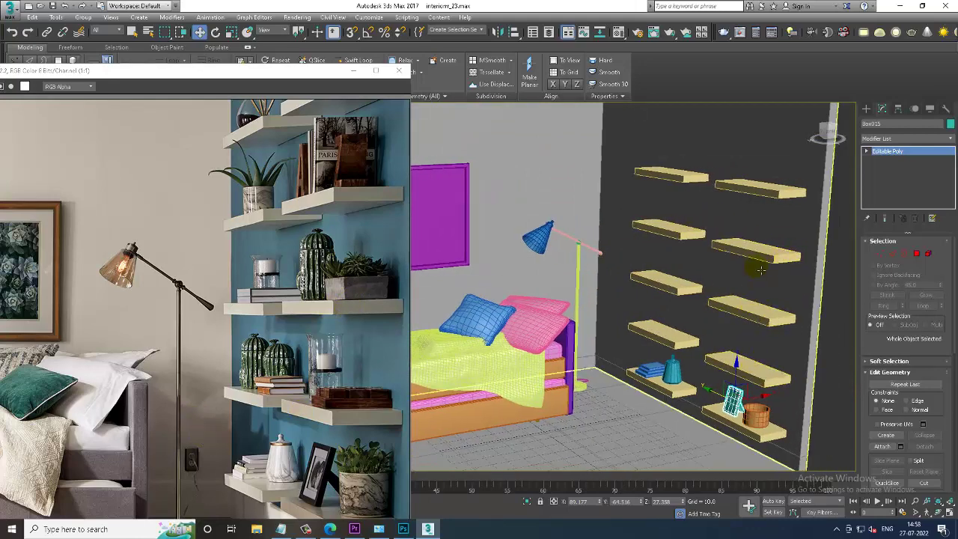
key("alt+w")
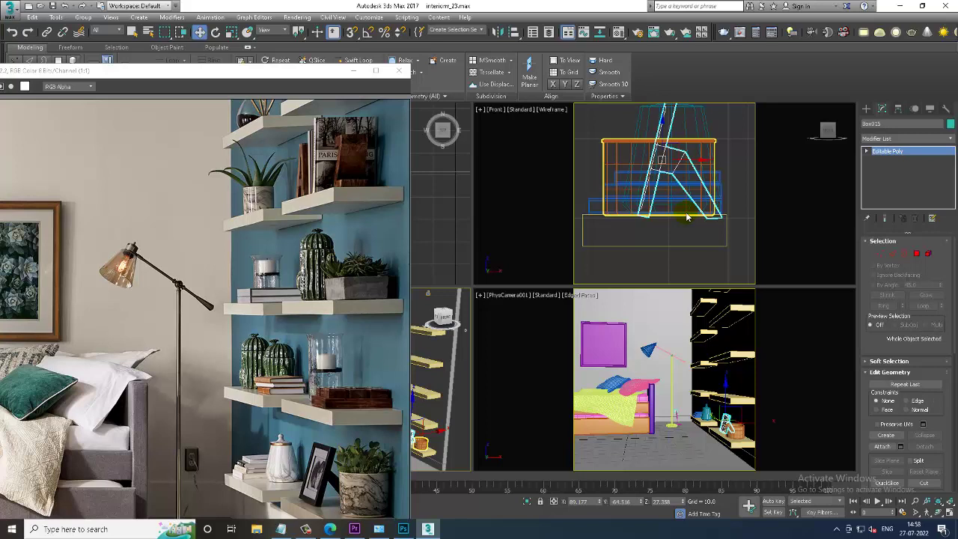
Select Wall001, maximize the side view and zoom in on a shelf
left_click(545, 250)
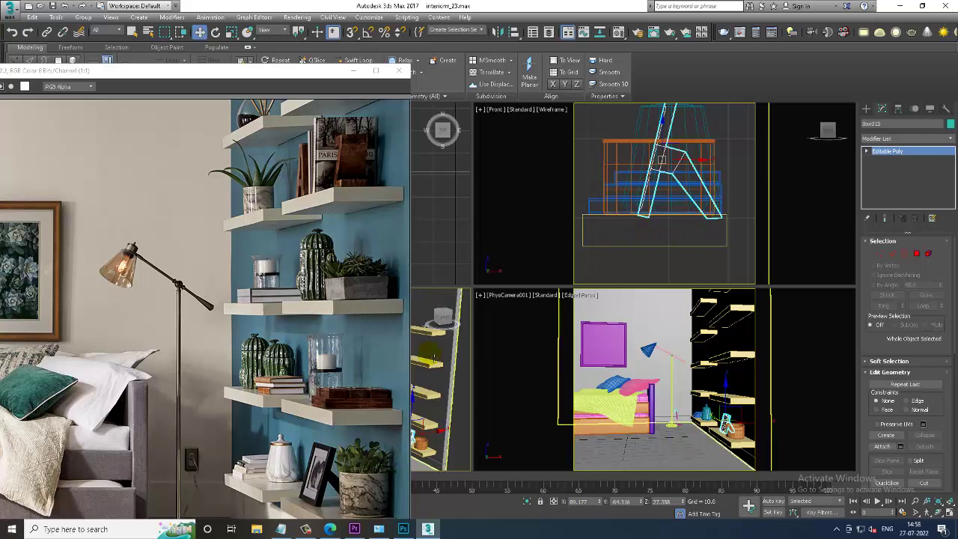
left_click(446, 352)
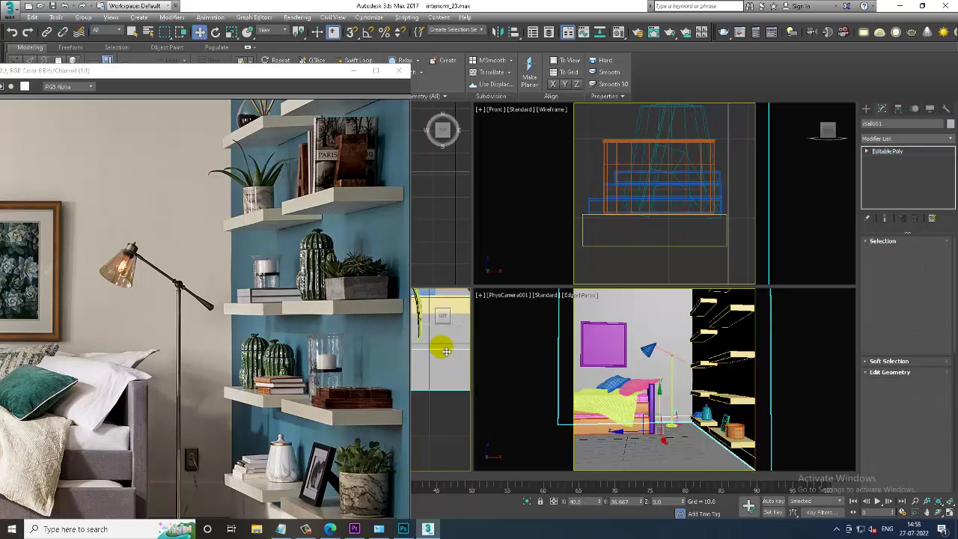
key("alt+w")
left_click_drag(310, 70, 161, 71)
scroll(604, 407, "down", 3)
scroll(628, 274, "down", 2)
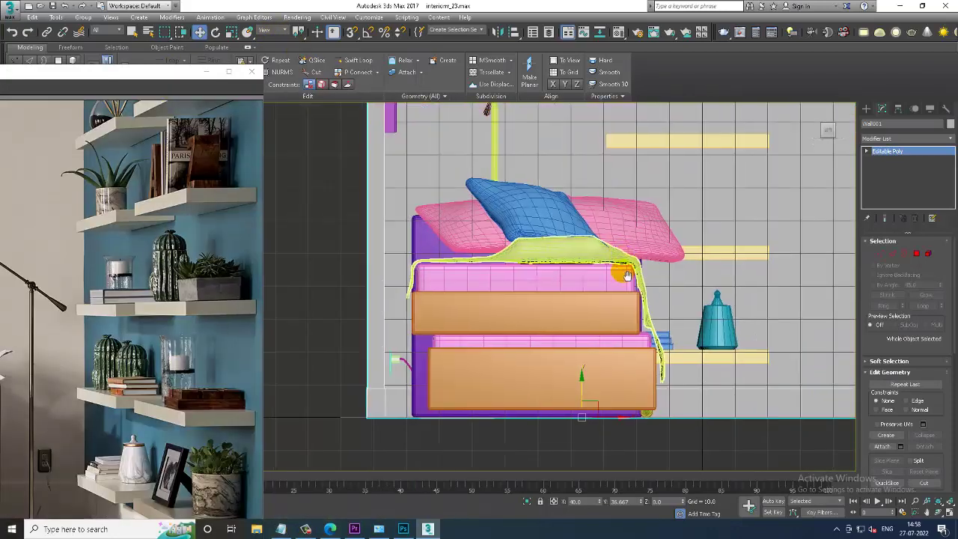
scroll(627, 275, "down", 2)
scroll(605, 310, "down", 1)
scroll(524, 305, "down", 2)
scroll(569, 307, "down", 2)
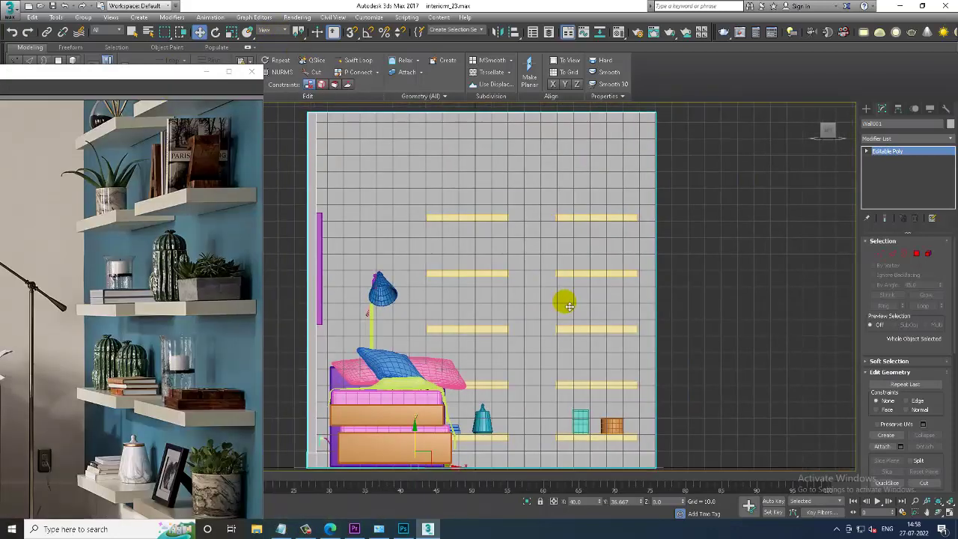
scroll(658, 270, "up", 3)
scroll(607, 269, "up", 2)
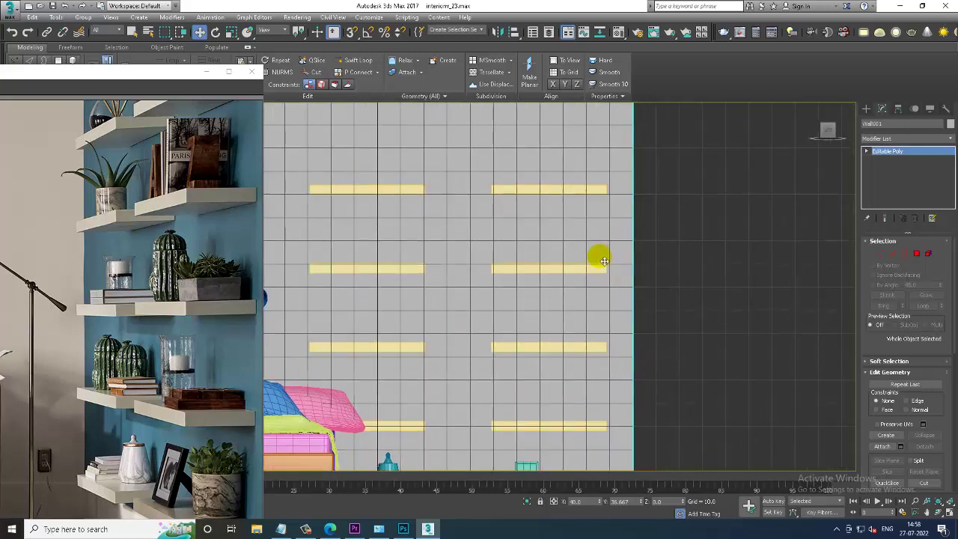
scroll(599, 257, "up", 2)
Draw a four-point Z-shaped Line spline just above the shelf
left_click(867, 109)
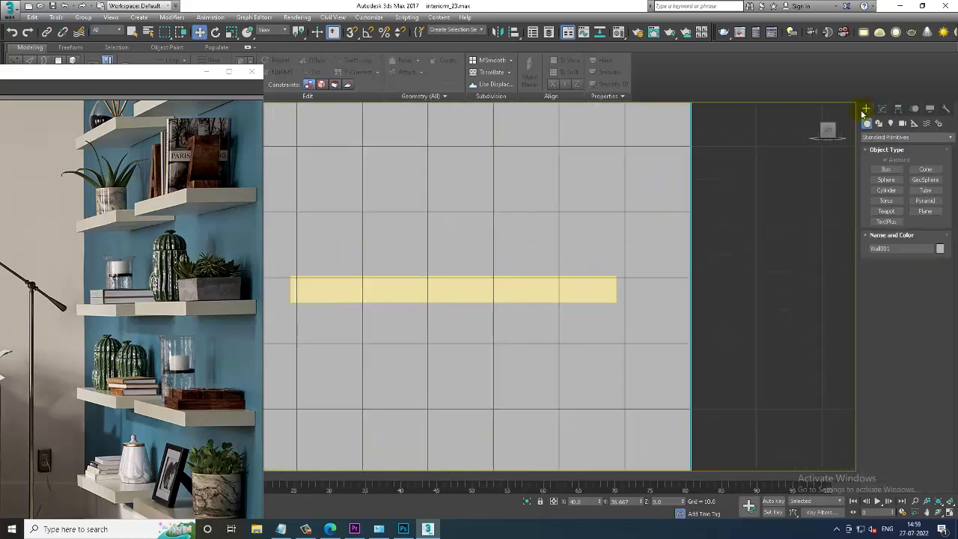
left_click(879, 124)
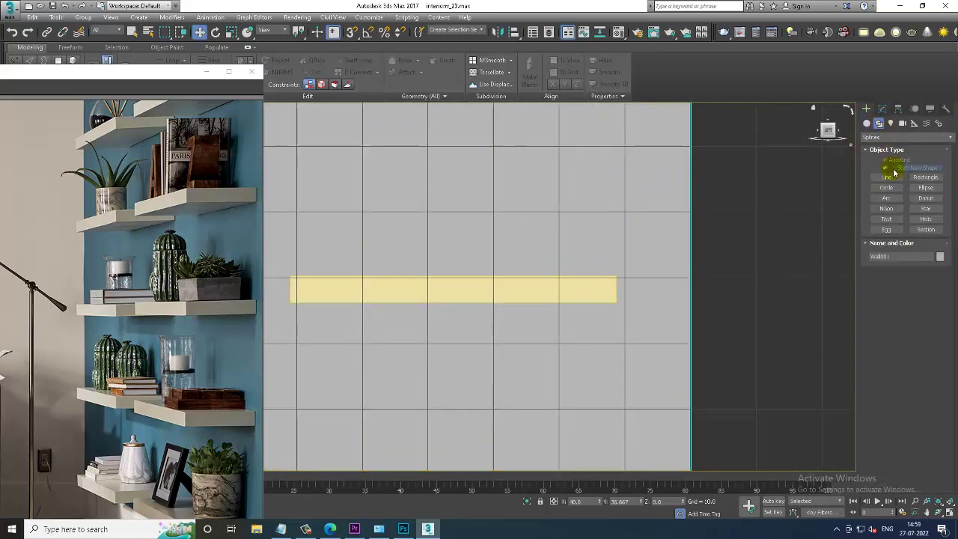
left_click(888, 178)
scroll(513, 229, "up", 1)
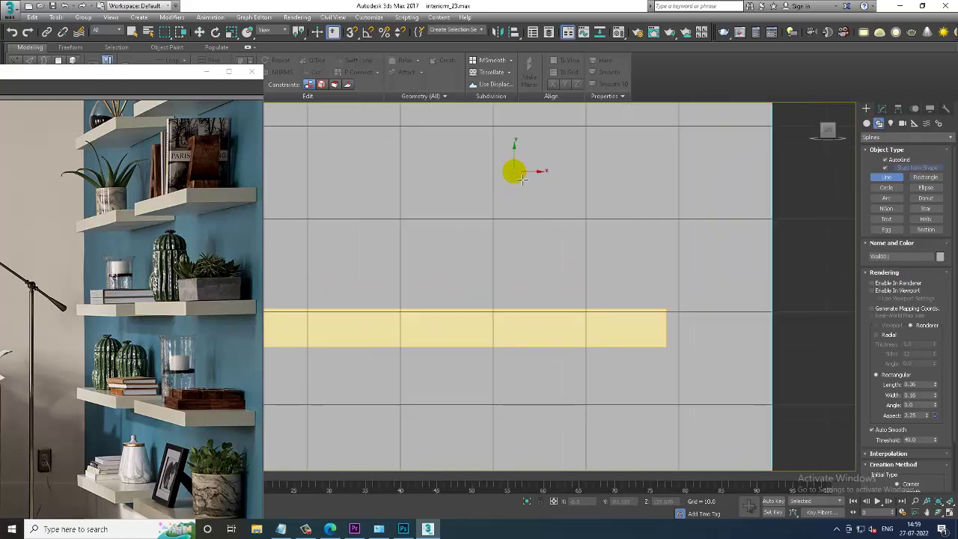
left_click_drag(511, 181, 574, 190)
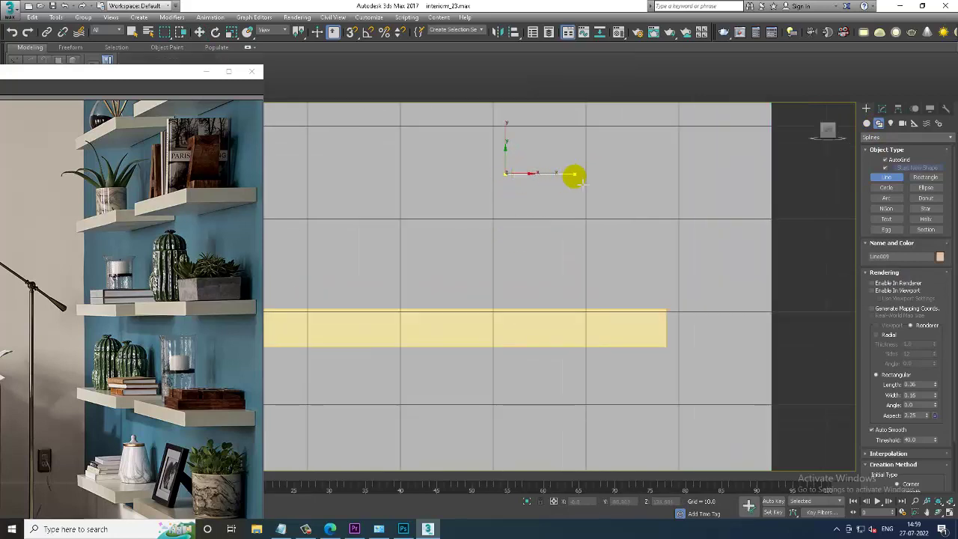
left_click(570, 185)
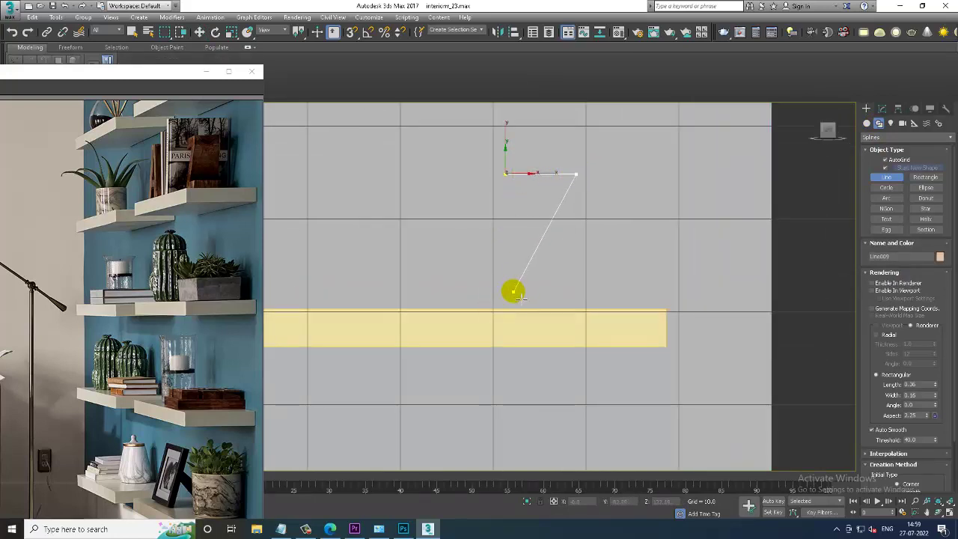
left_click(514, 292)
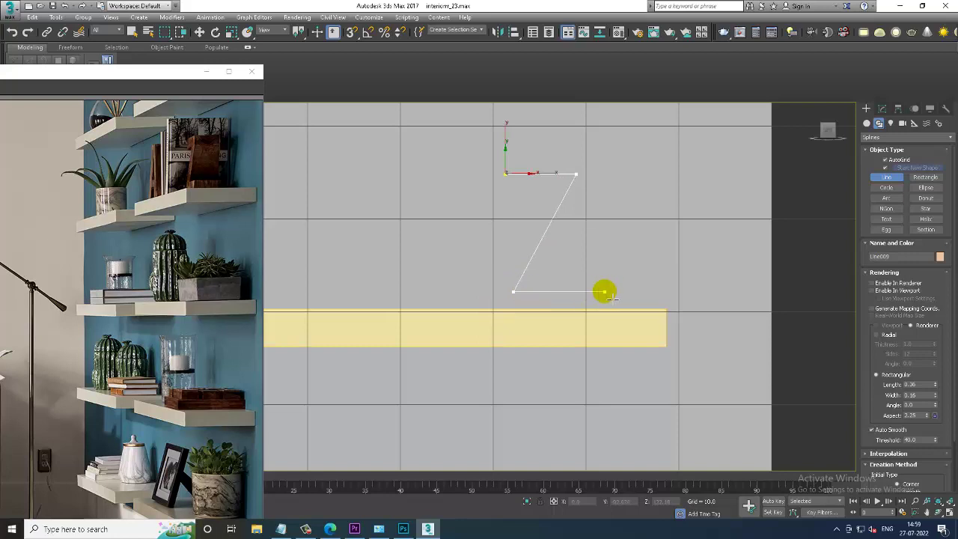
left_click(573, 292)
right_click(572, 290)
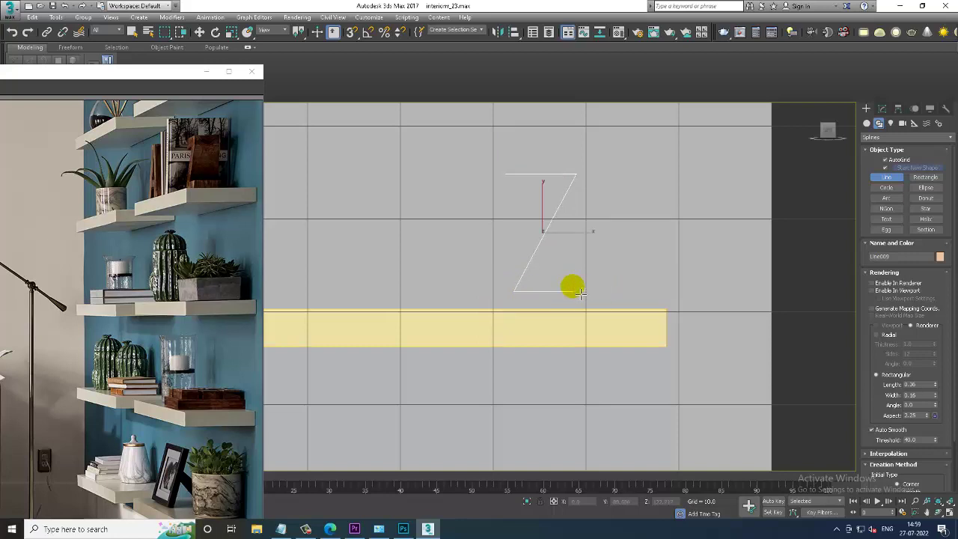
right_click(573, 290)
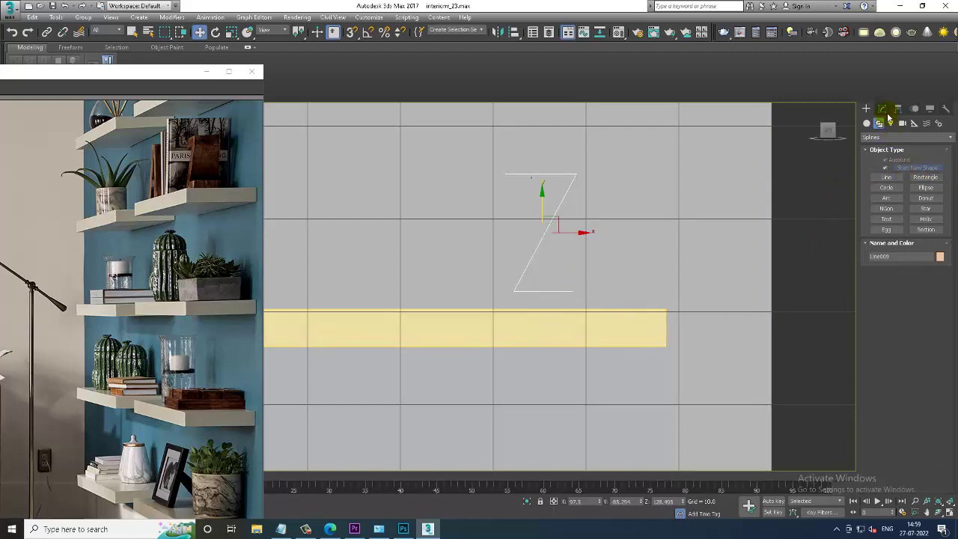
Enable viewport rendering on the Z line with a rectangular profile
left_click(885, 112)
left_click(872, 259)
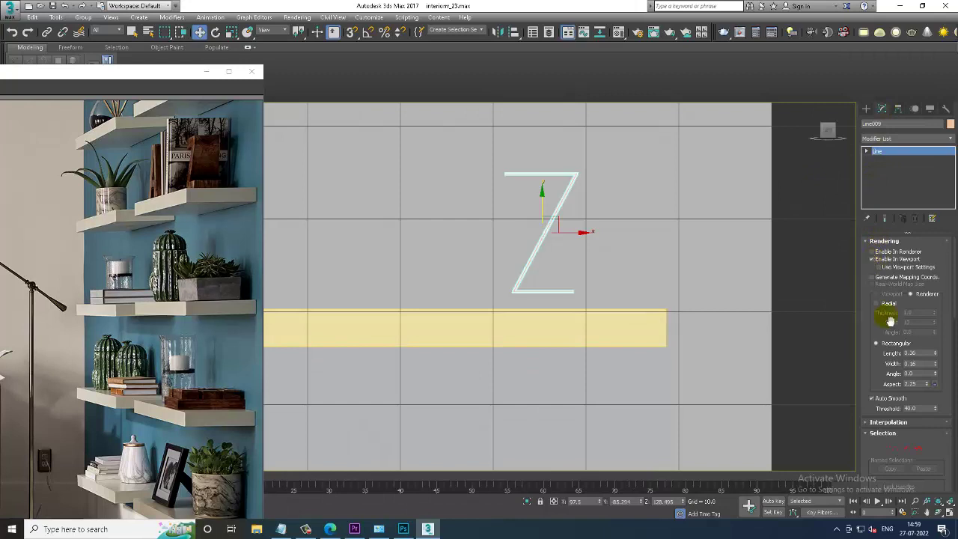
mouse_move(935, 353)
left_mouse_down()
mouse_move(938, 328)
mouse_move(935, 364)
left_mouse_up()
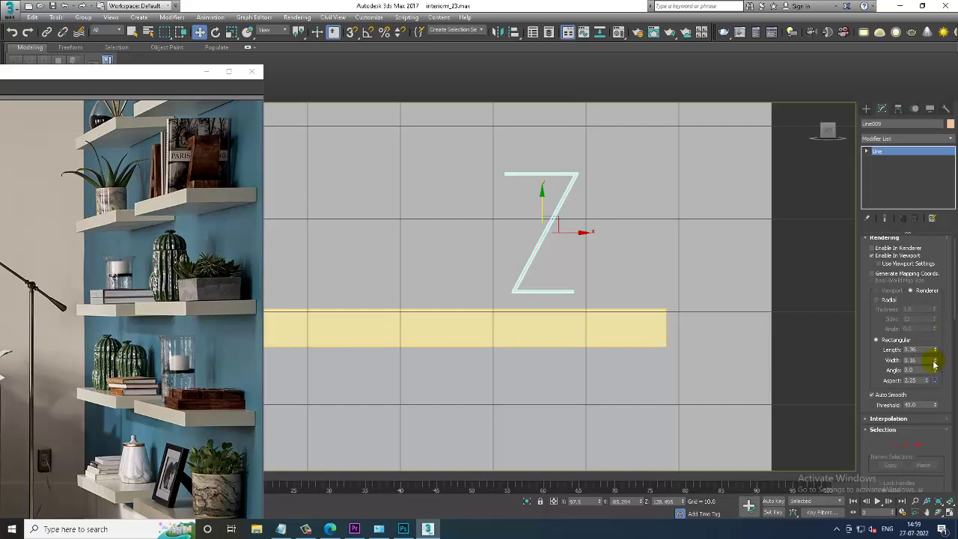
left_click_drag(935, 364, 939, 337)
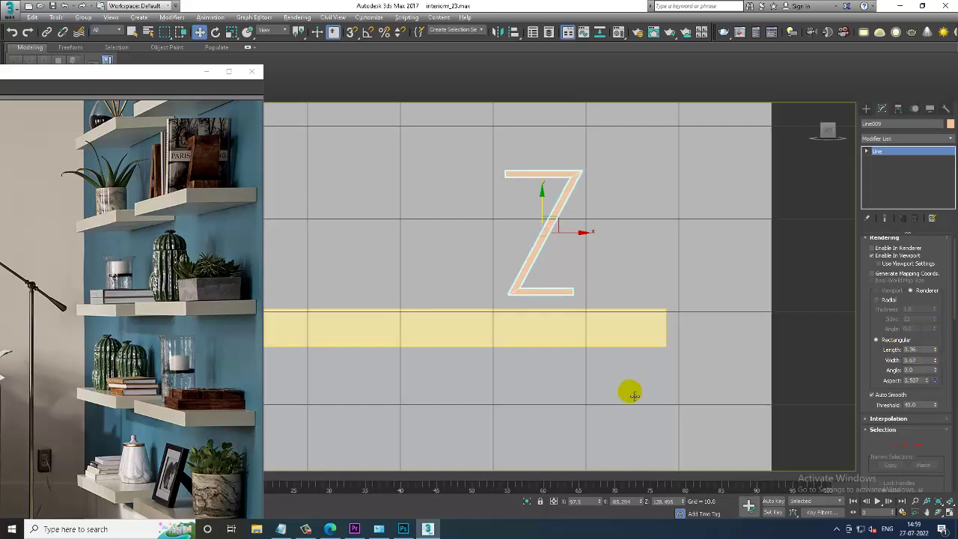
key("alt+w")
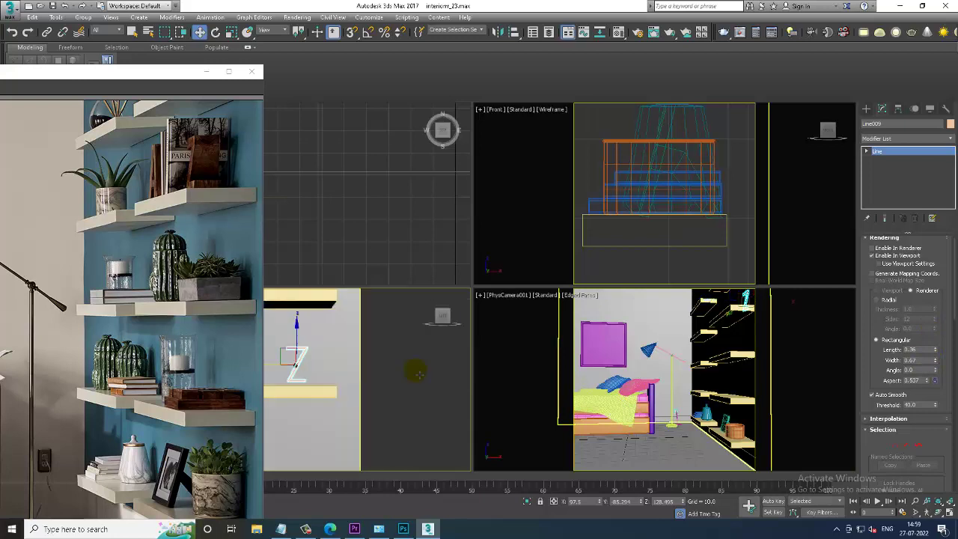
key("alt+w")
mouse_move(417, 368)
middle_mouse_down("alt")
mouse_move(456, 346)
mouse_move(425, 351)
middle_mouse_up("alt")
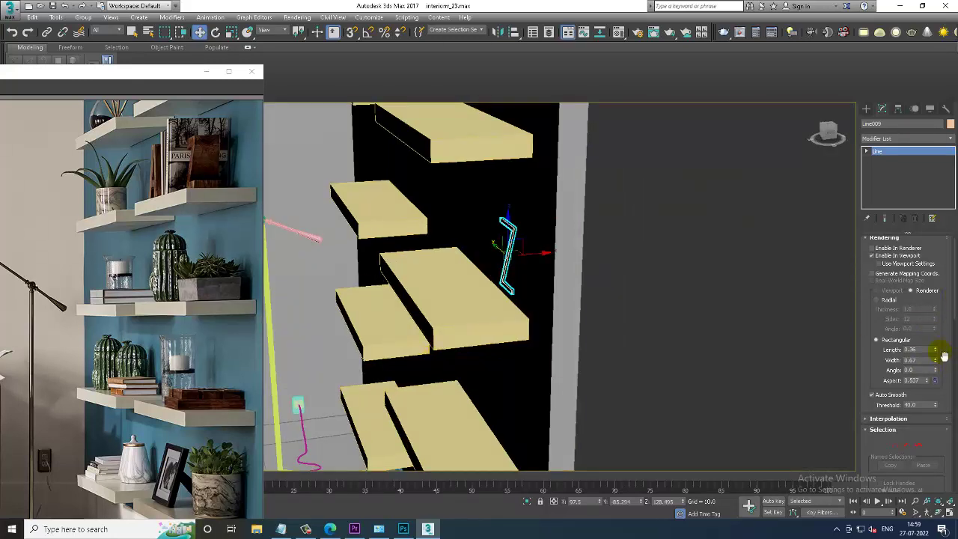
Set the Z's rectangular profile to length 8.313 and width 1.59
left_click_drag(935, 350, 846, 90)
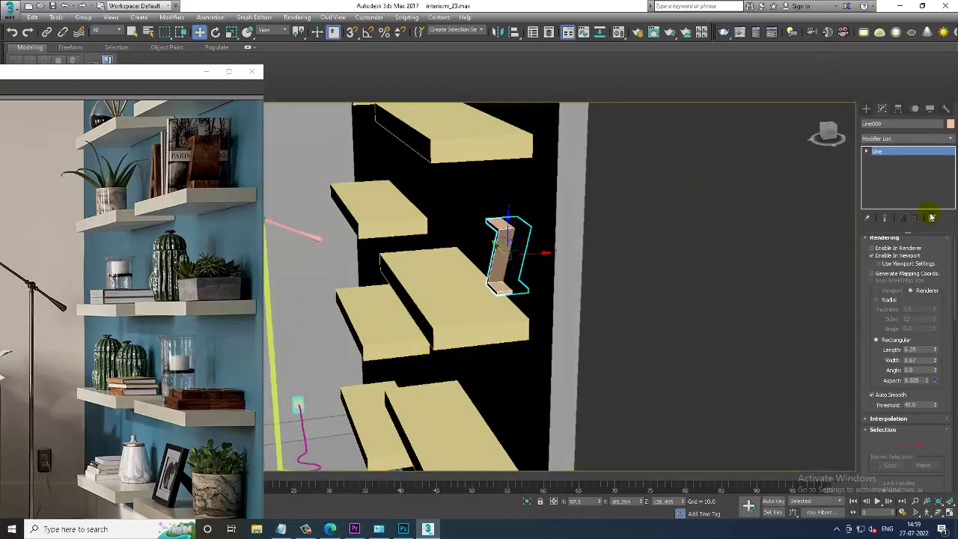
mouse_move(935, 360)
left_mouse_down()
mouse_move(929, 289)
mouse_move(926, 314)
left_mouse_up()
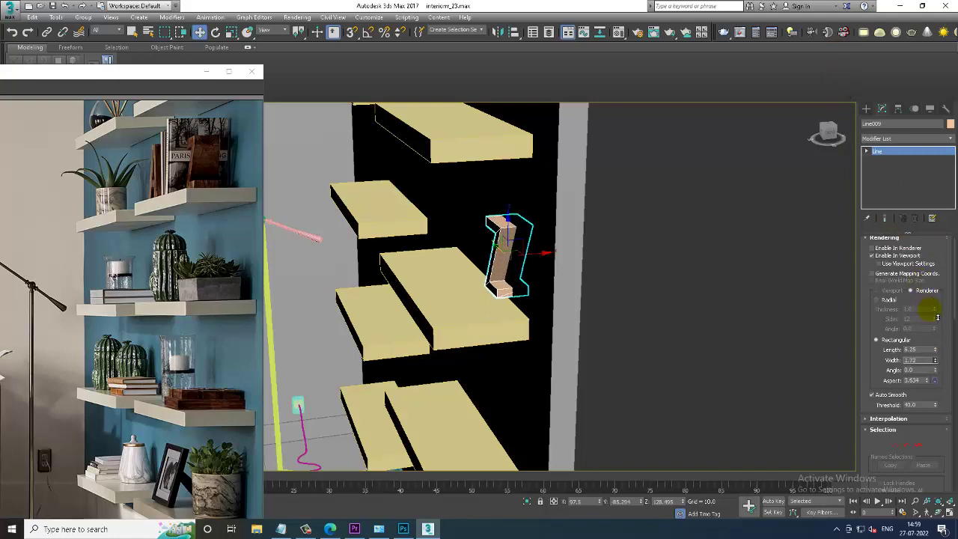
left_click_drag(546, 254, 497, 264)
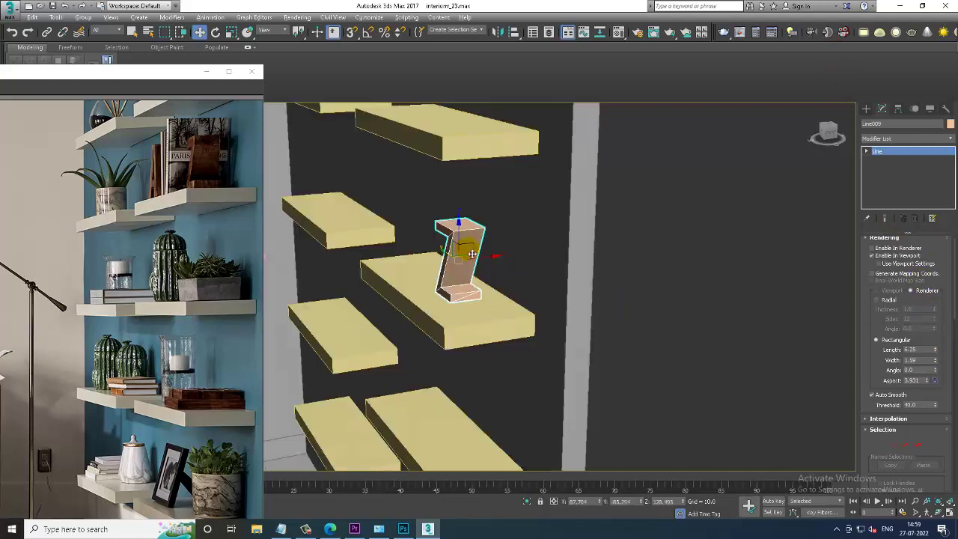
middle_click_drag(496, 264, 539, 285, "alt")
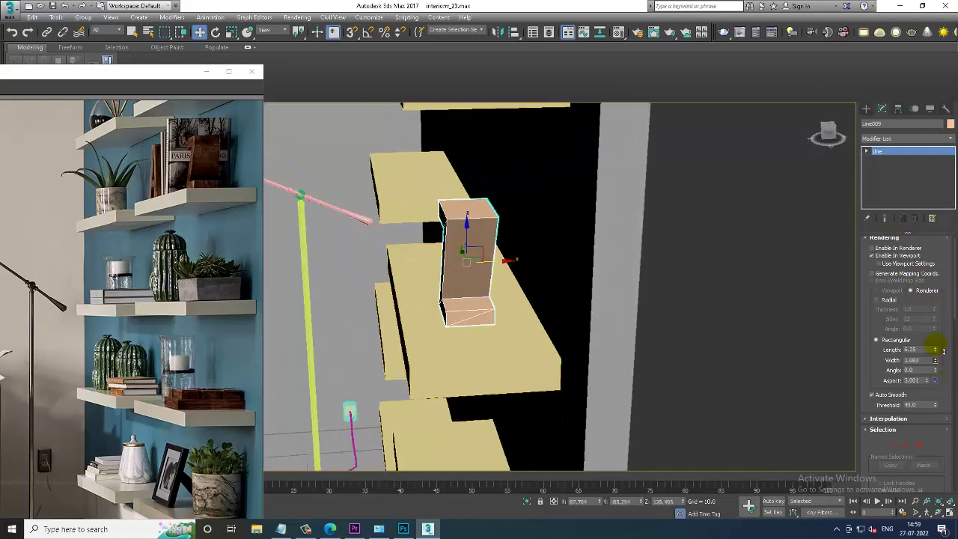
mouse_move(938, 365)
left_mouse_down()
mouse_move(934, 337)
mouse_move(933, 346)
left_mouse_up()
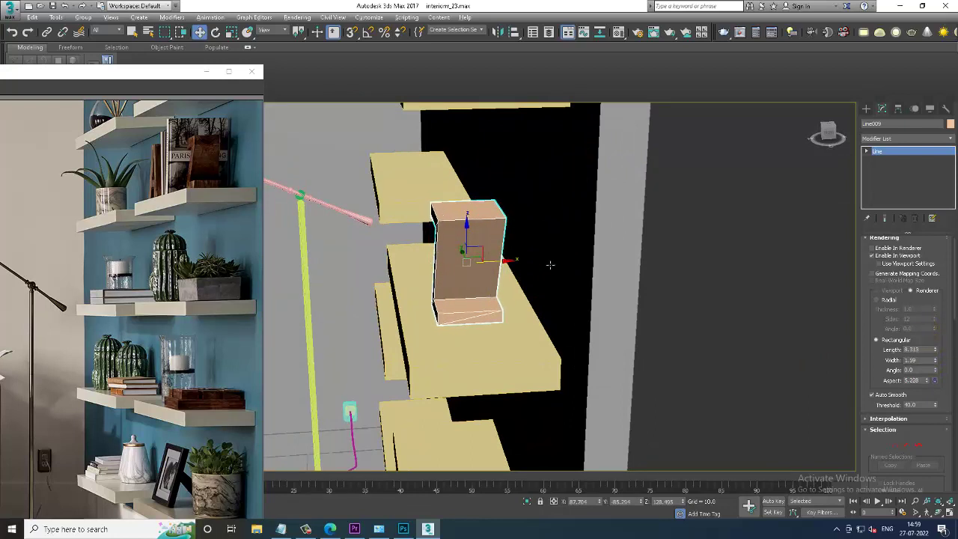
mouse_move(552, 268)
middle_mouse_down("alt")
mouse_move(614, 246)
mouse_move(586, 257)
mouse_move(594, 274)
middle_mouse_up("alt")
Lower the Z bookend in front view so it rests on the shelf
key("f")
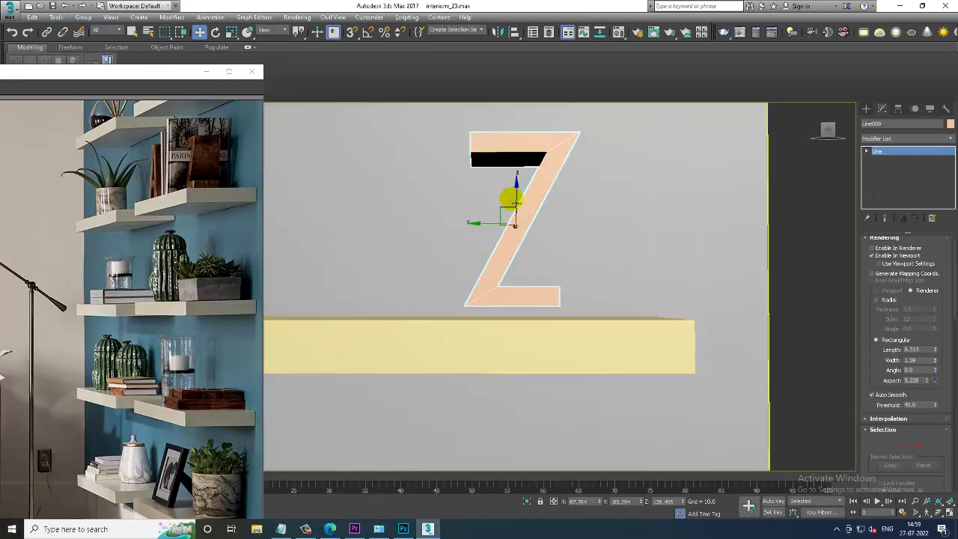
left_click_drag(515, 201, 523, 215)
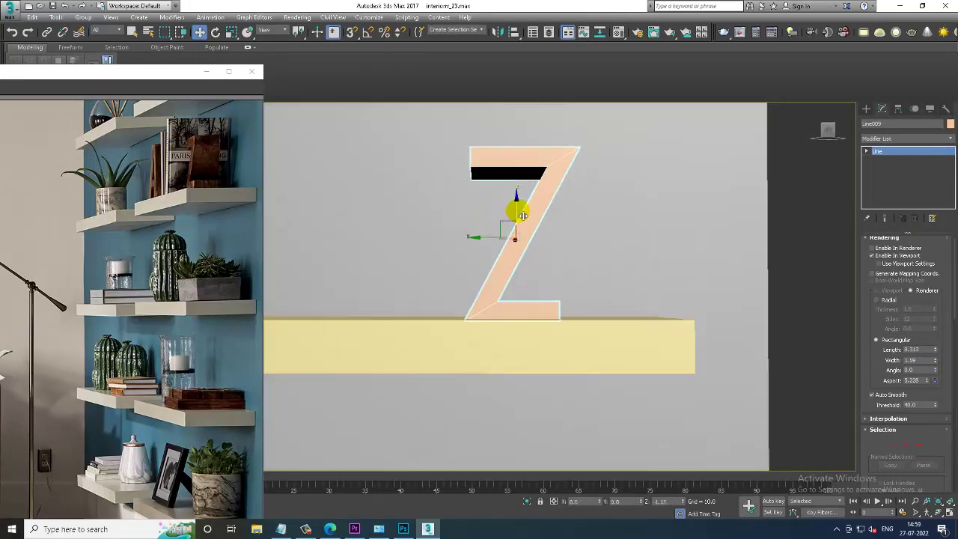
mouse_move(522, 215)
middle_mouse_down("alt")
mouse_move(507, 271)
mouse_move(520, 262)
mouse_move(526, 275)
mouse_move(551, 251)
mouse_move(513, 243)
mouse_move(560, 247)
mouse_move(576, 259)
mouse_move(576, 278)
mouse_move(599, 280)
mouse_move(574, 287)
middle_mouse_up("alt")
scroll(507, 271, "down", 3)
scroll(575, 288, "up", 3)
Convert the Z bookend to Editable Poly and enter Edge sub-object mode
right_click(497, 141)
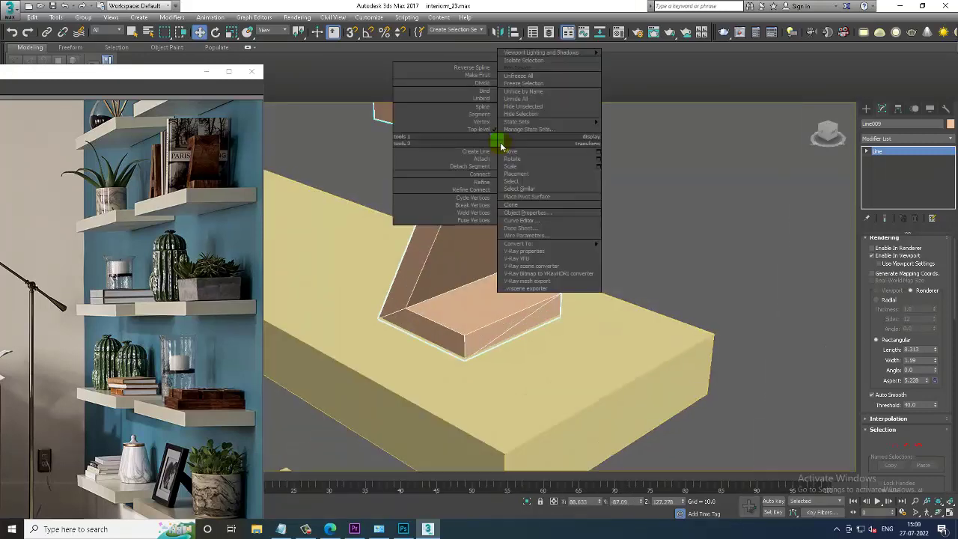
mouse_move(539, 243)
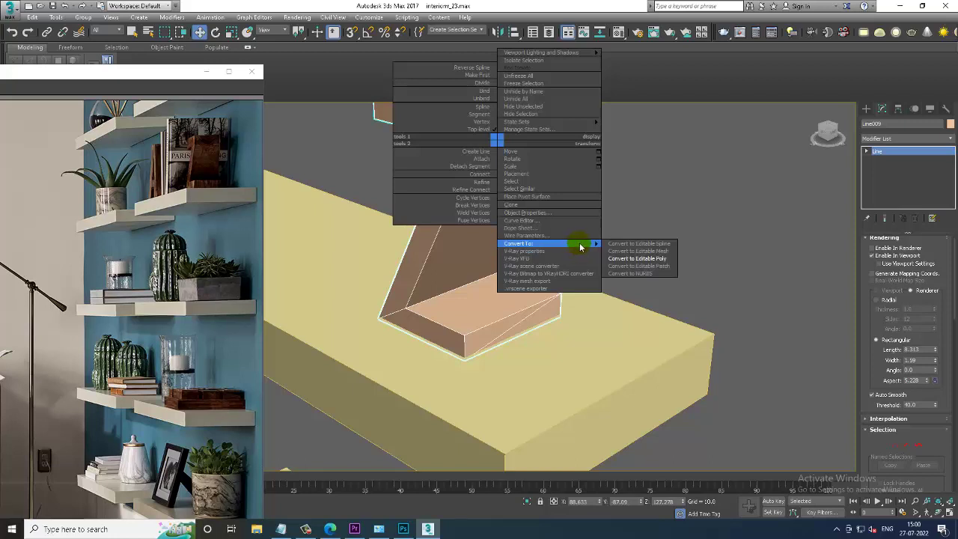
left_click(646, 262)
key("2")
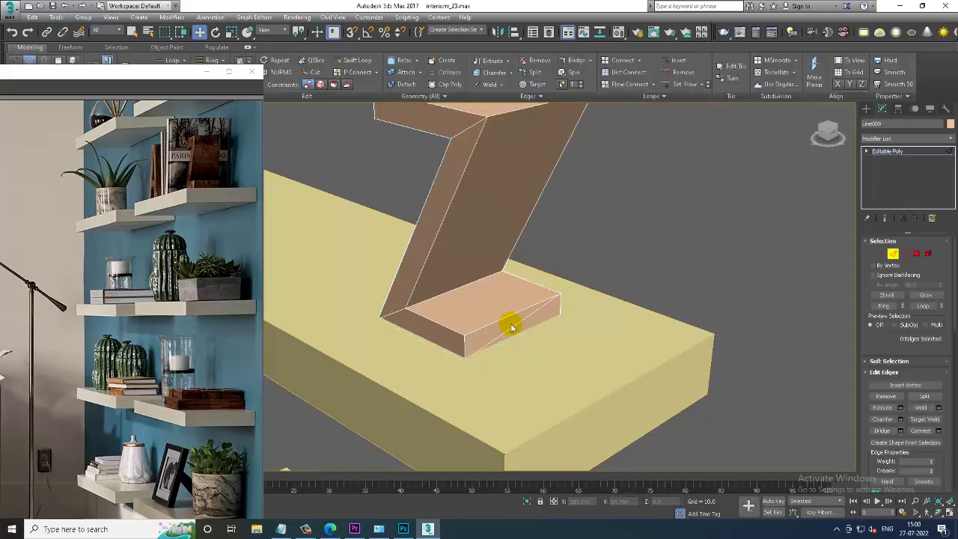
left_click(516, 329)
left_click(519, 331)
scroll(492, 211, "down", 3)
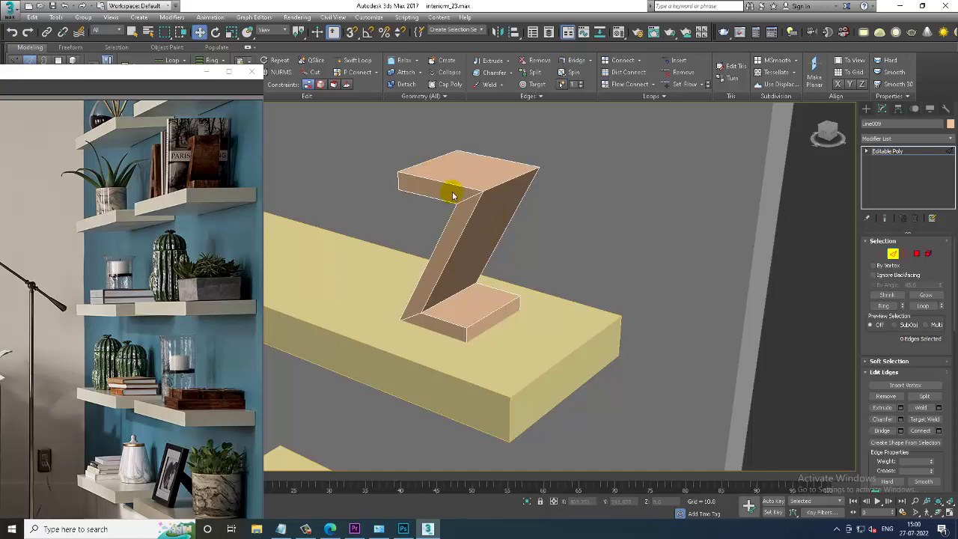
Exit Edge mode, select the blue book stack Box012 and Shift-drag a copy to the right shelves
left_click(305, 529)
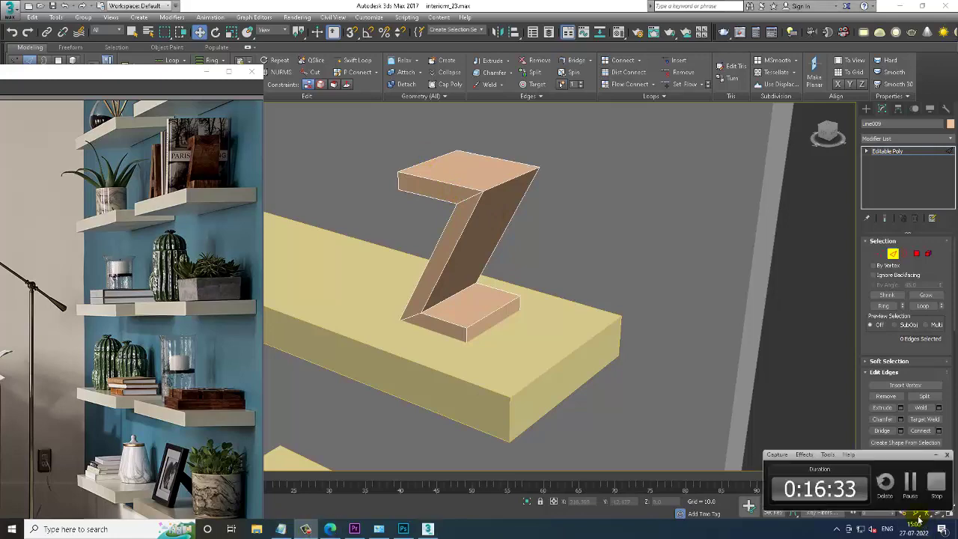
left_click(912, 483)
scroll(444, 256, "down", 2)
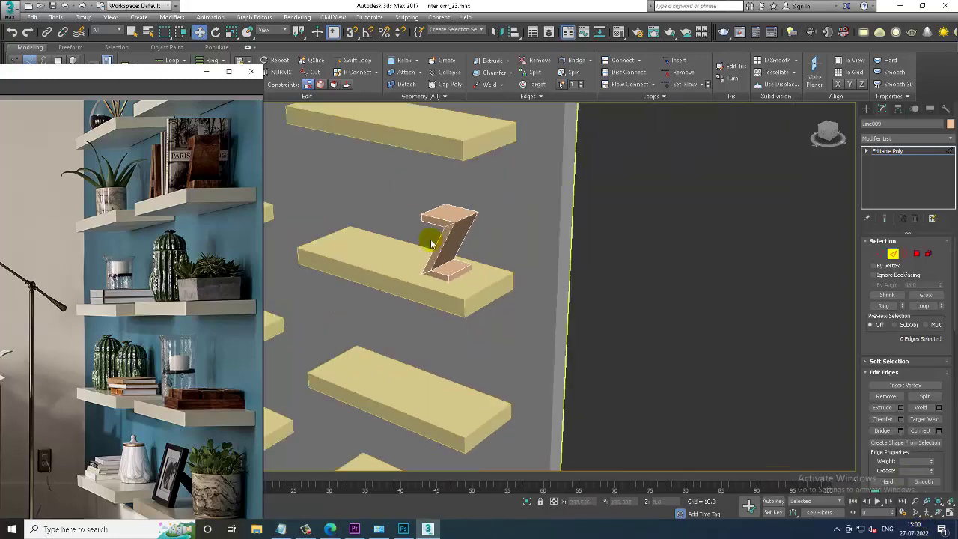
scroll(434, 242, "down", 1)
scroll(577, 199, "down", 1)
scroll(520, 184, "up", 1)
scroll(528, 292, "down", 2)
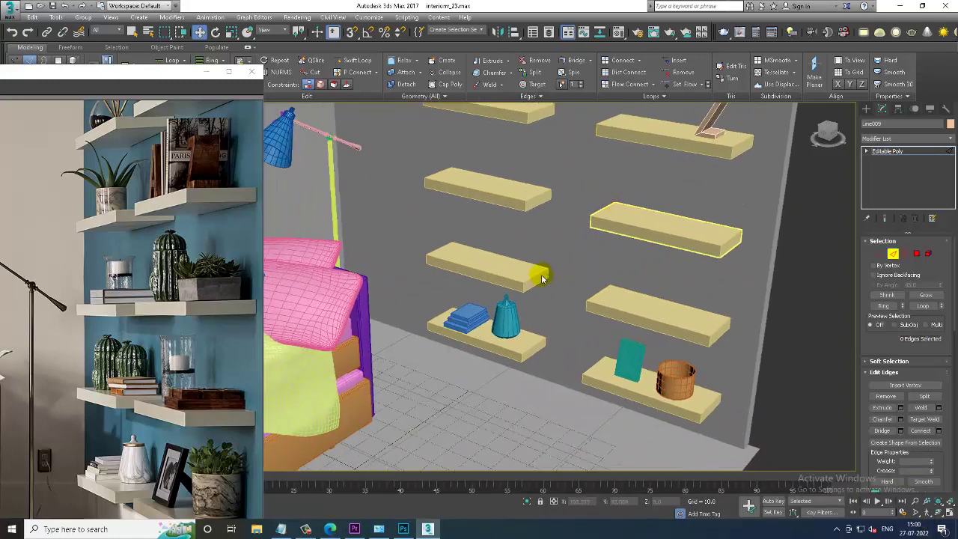
scroll(429, 366, "up", 3)
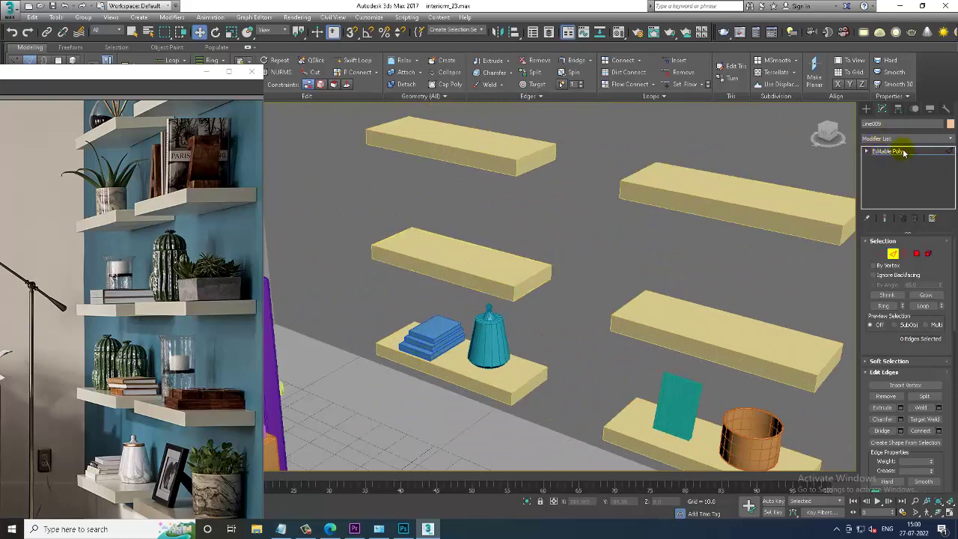
left_click(904, 153)
left_click(432, 338)
scroll(435, 344, "down", 3)
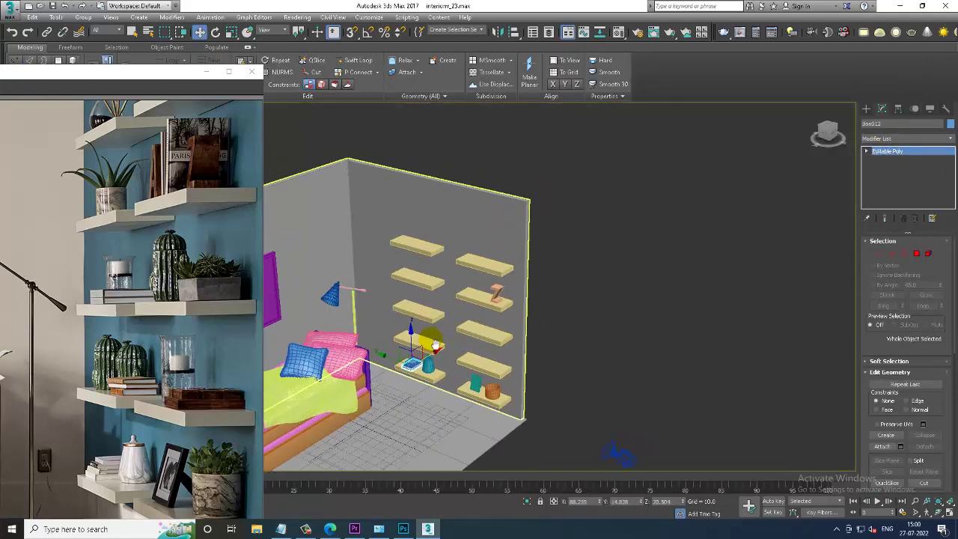
mouse_move(399, 364)
left_mouse_down("shift")
mouse_move(485, 366)
mouse_move(498, 284)
left_mouse_up("shift")
Confirm the book copy and set the Angle Snap to 5°
left_click(479, 307)
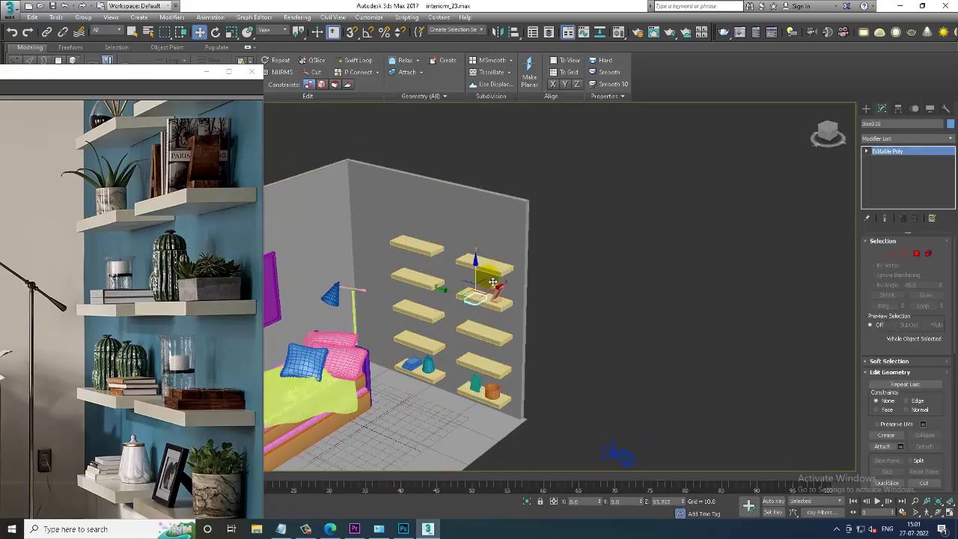
scroll(498, 284, "up", 4)
scroll(497, 285, "up", 3)
scroll(497, 272, "up", 3)
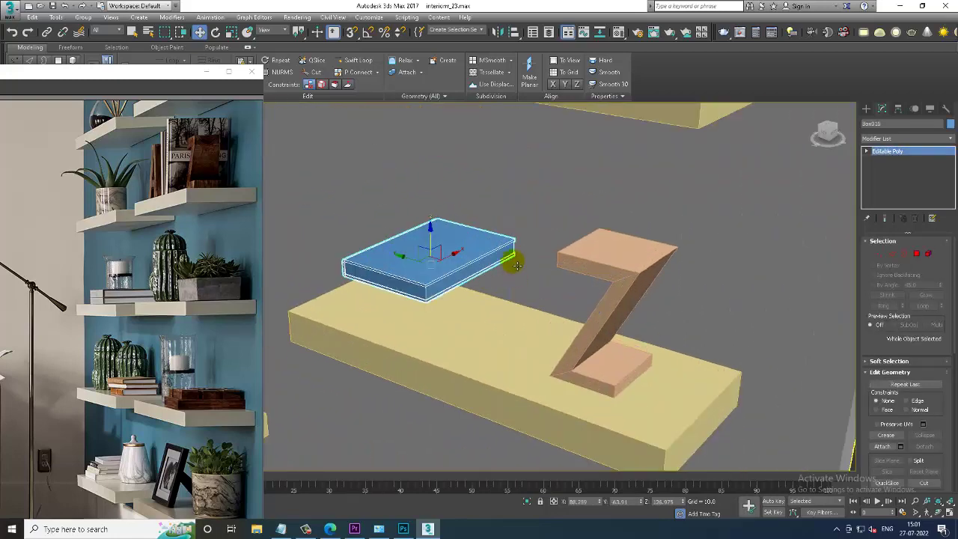
right_click(370, 33)
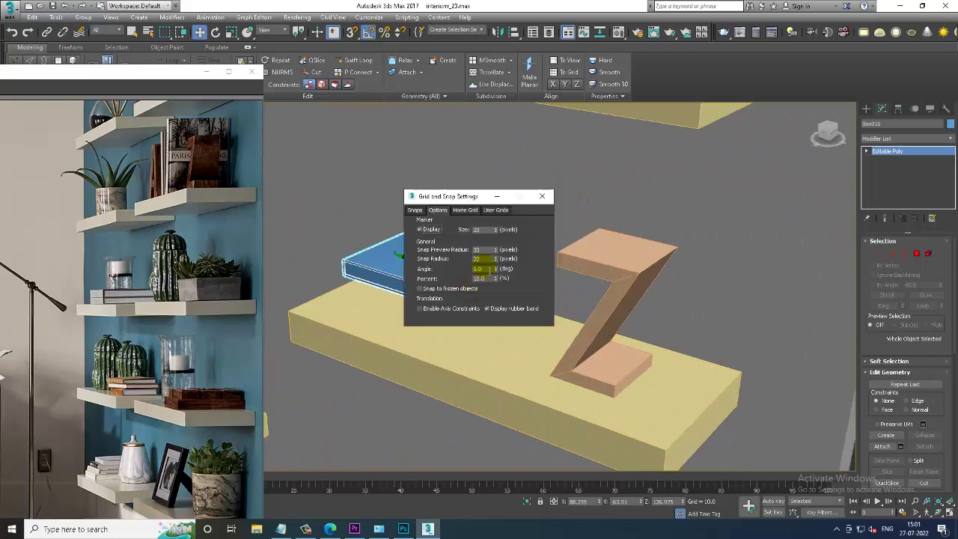
double_click(483, 268)
left_click(542, 196)
Rotate the book 90° upright, then scale it wider and taller
key("e")
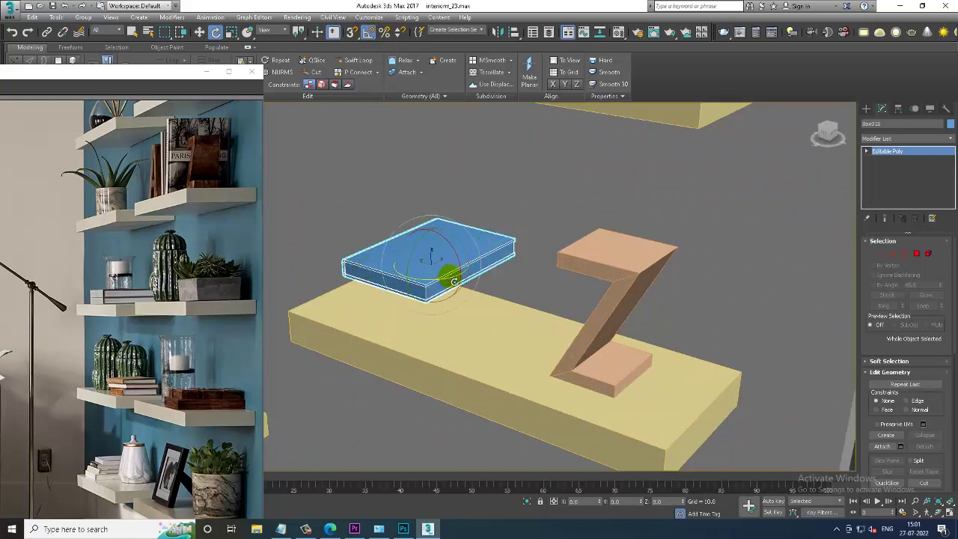
left_click_drag(462, 263, 464, 217)
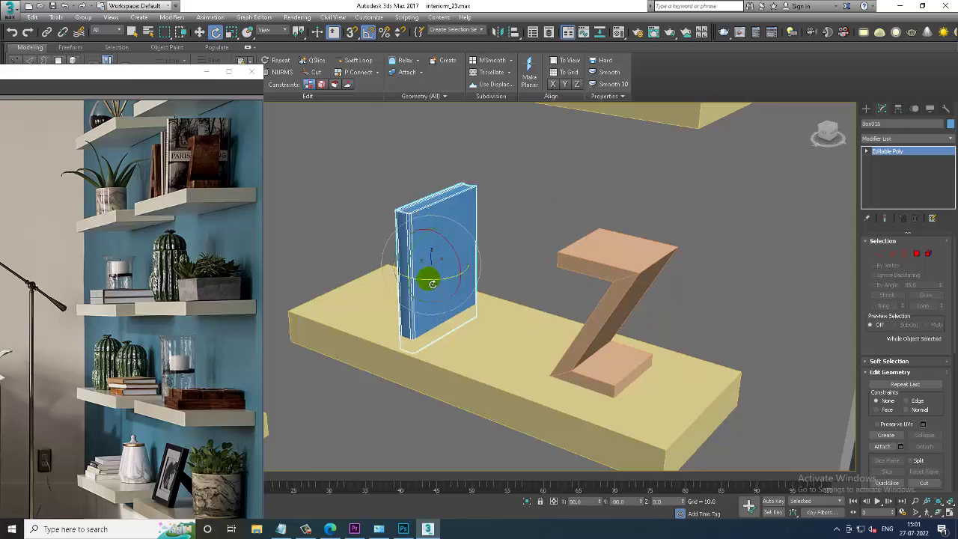
key("r")
left_click_drag(428, 266, 437, 257)
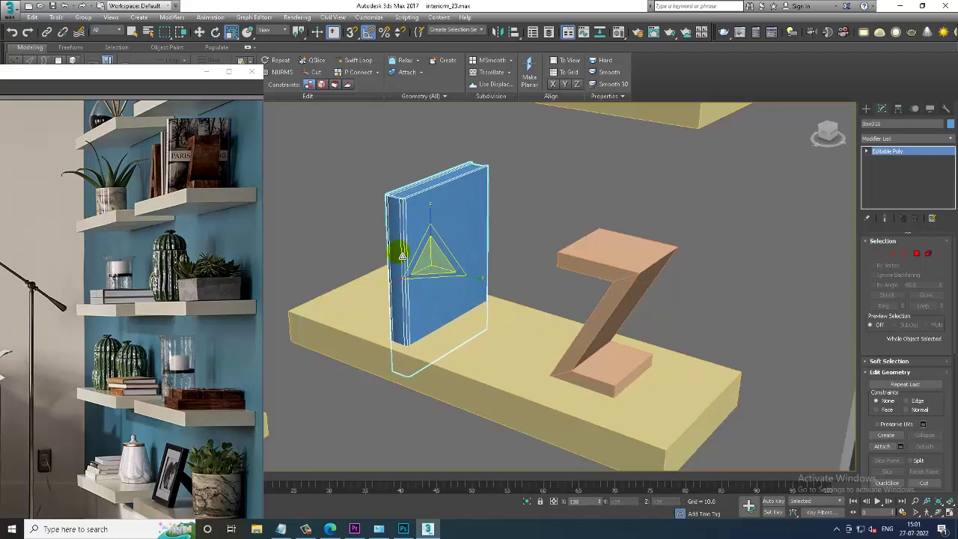
middle_click_drag(437, 257, 439, 238, "alt")
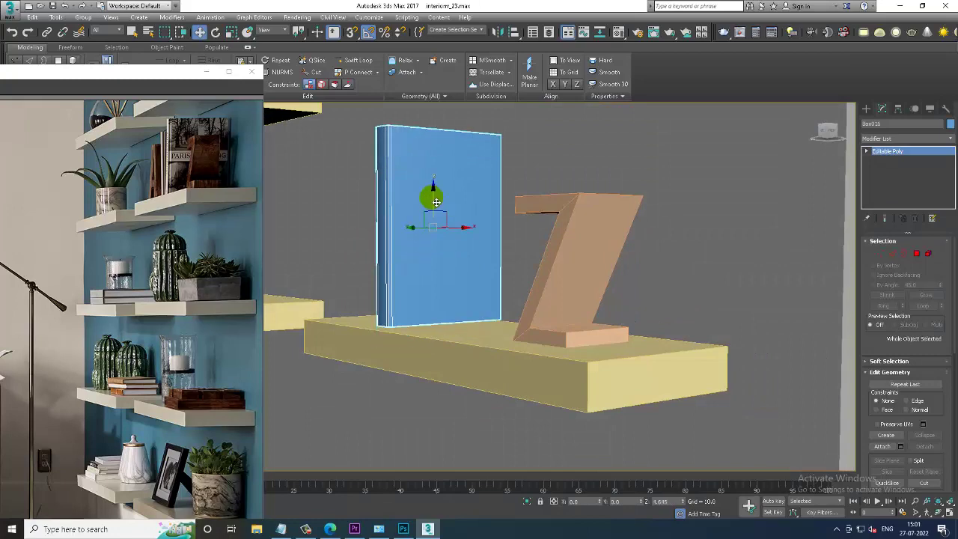
left_click_drag(438, 238, 438, 201)
Slide the book against the Z bookend and tilt it to lean on it
key("w")
middle_click_drag(439, 201, 509, 251, "alt")
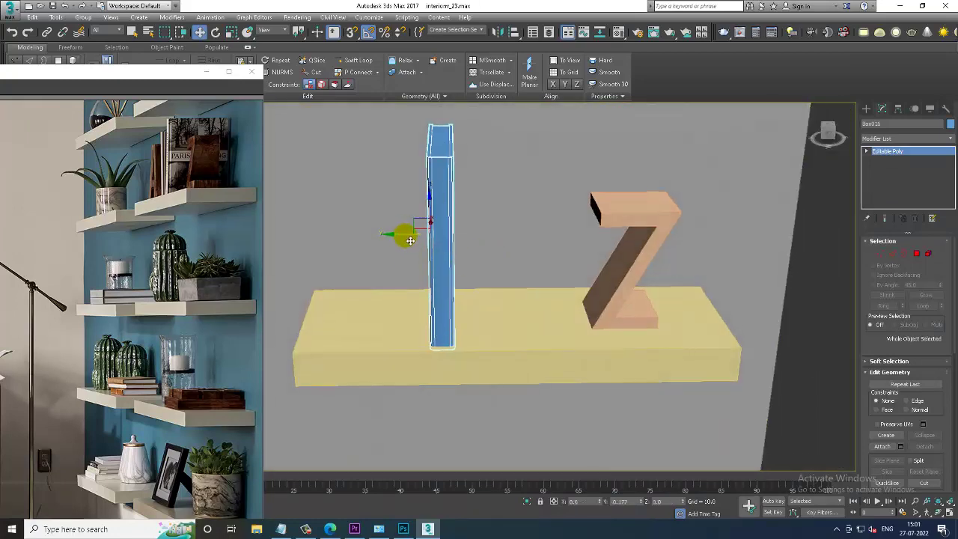
left_click_drag(397, 238, 537, 247)
middle_click_drag(602, 253, 574, 242, "alt")
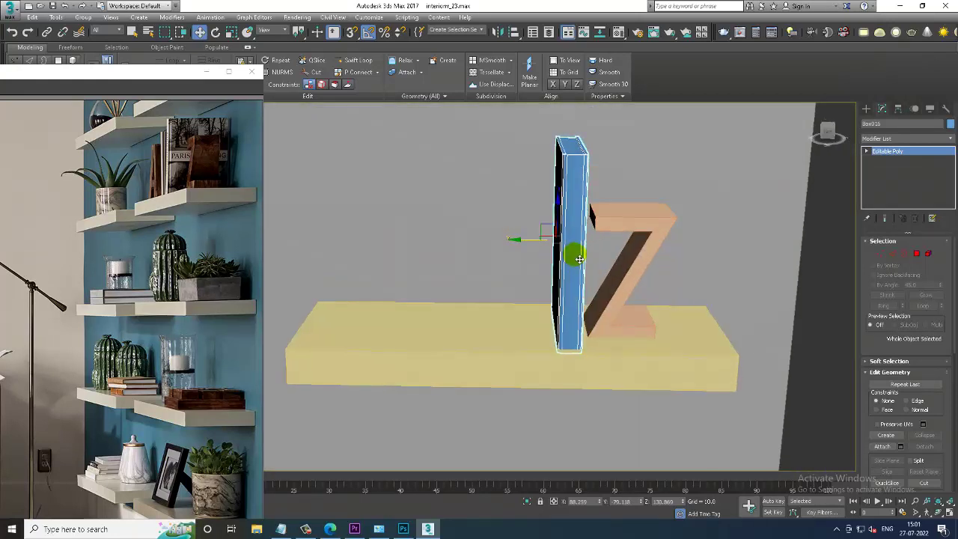
key("e")
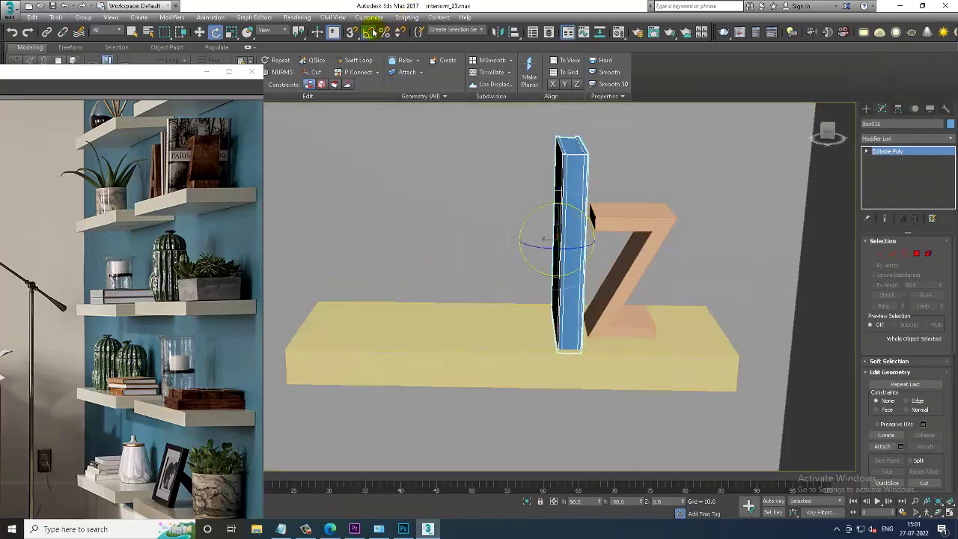
left_click_drag(580, 217, 576, 204)
key("w")
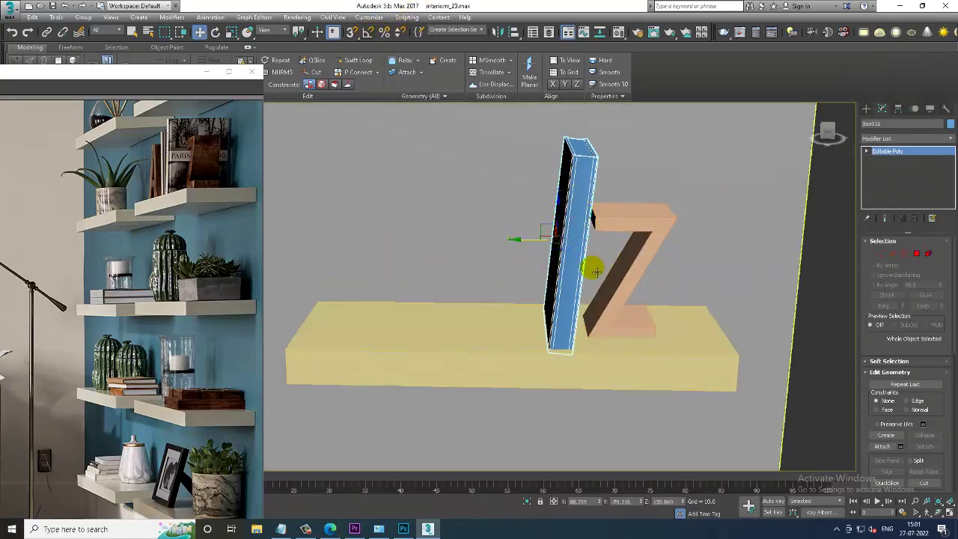
mouse_move(574, 231)
middle_mouse_down("alt")
mouse_move(551, 238)
mouse_move(544, 229)
mouse_move(566, 253)
mouse_move(620, 254)
middle_mouse_up("alt")
scroll(544, 232, "down", 5)
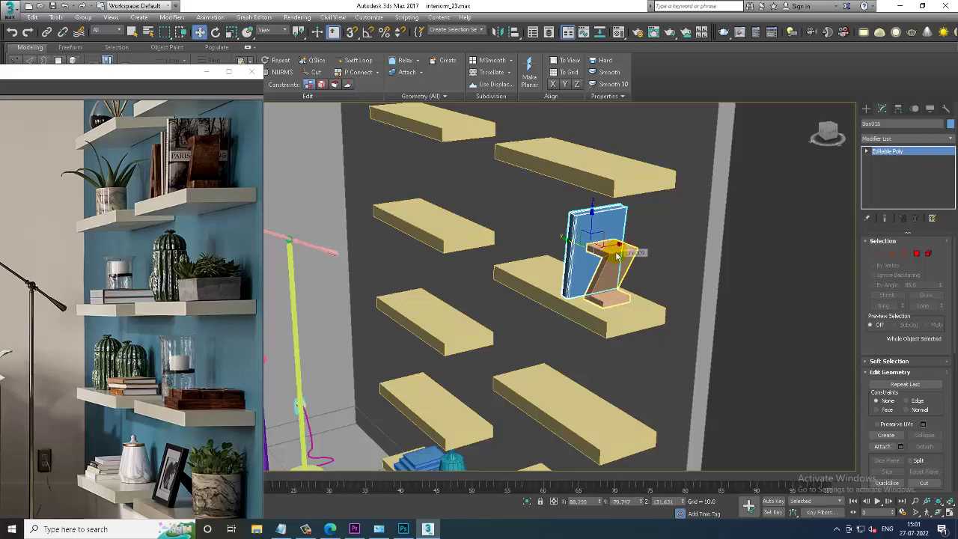
Maximize the PhysCamera viewport to fill the workspace
key("alt+w")
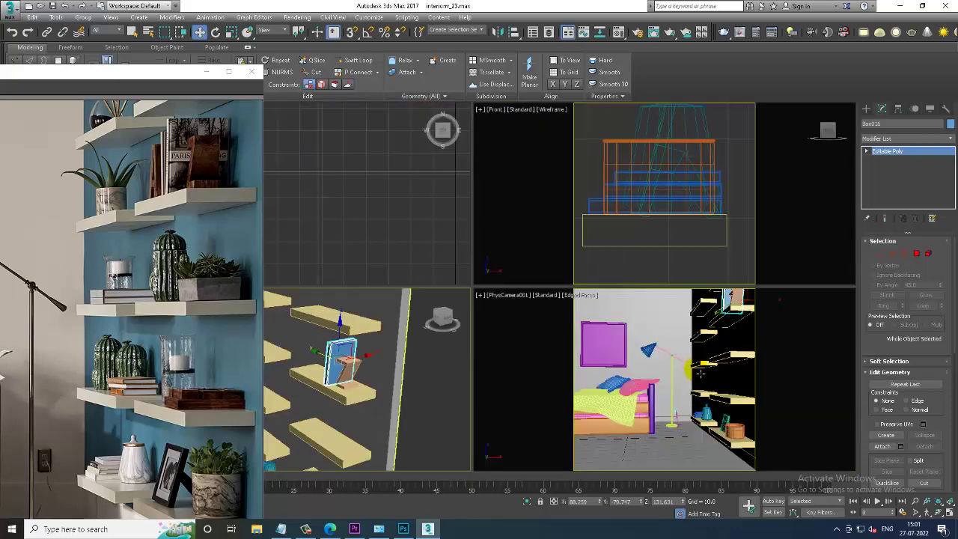
key("alt+w")
left_click(663, 334)
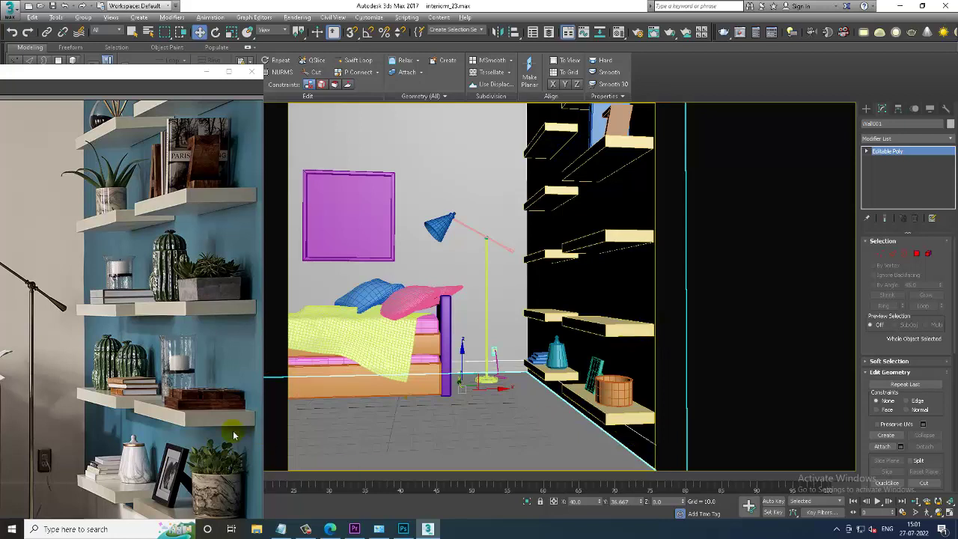
scroll(158, 426, "down", 2)
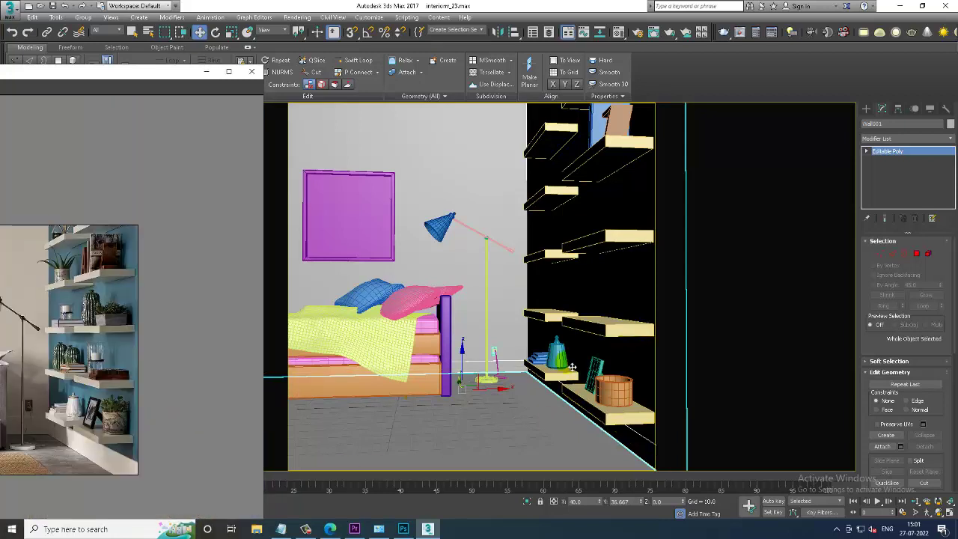
left_click(486, 252)
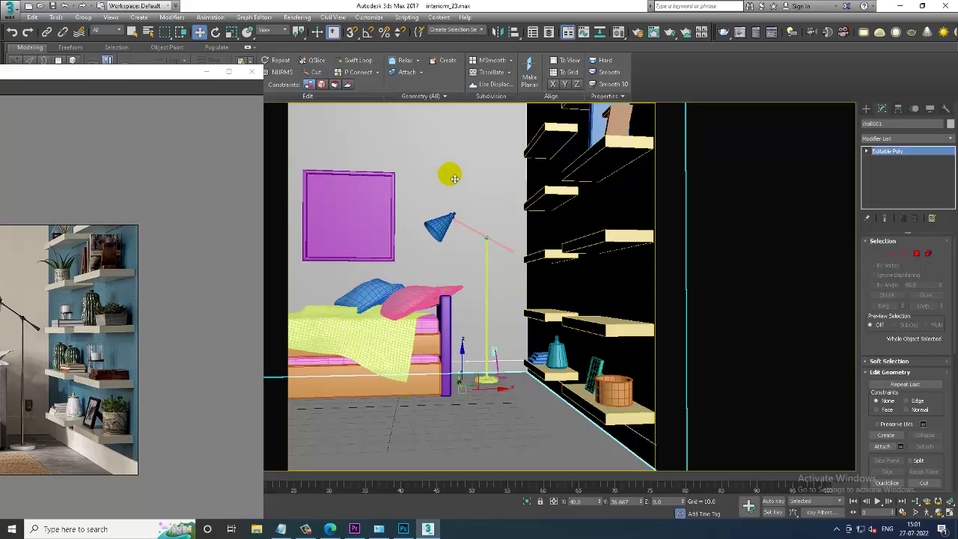
Close the floating reference photo window, then reopen it from the taskbar
left_click(251, 72)
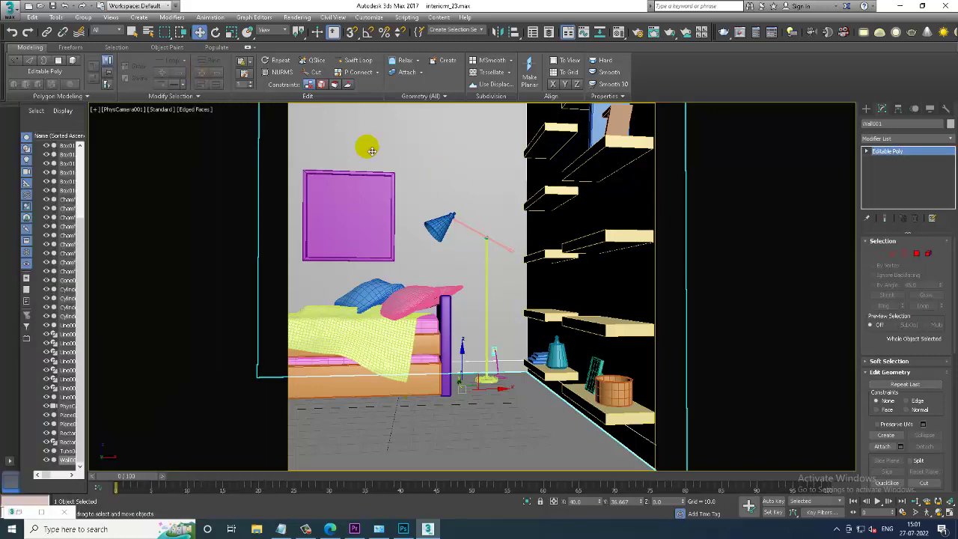
left_click(438, 186)
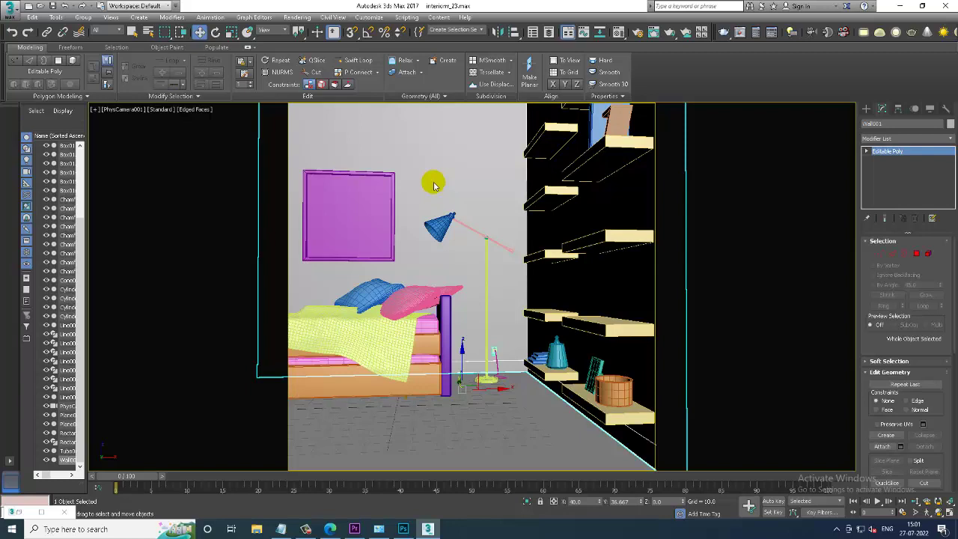
left_click(14, 513)
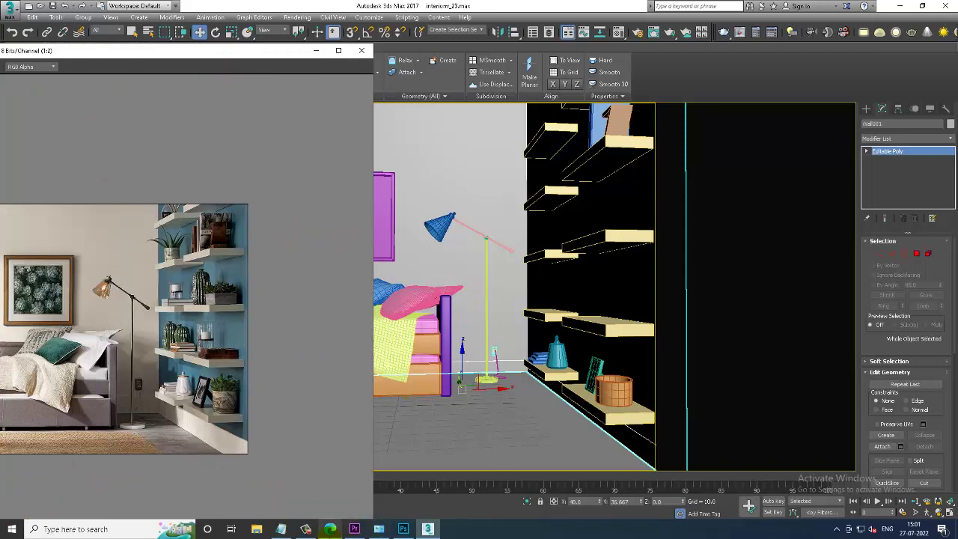
Minimize the tutorial notes, move the reference photo up-left and select the second-from-top shelf
left_click(281, 529)
left_click(213, 76)
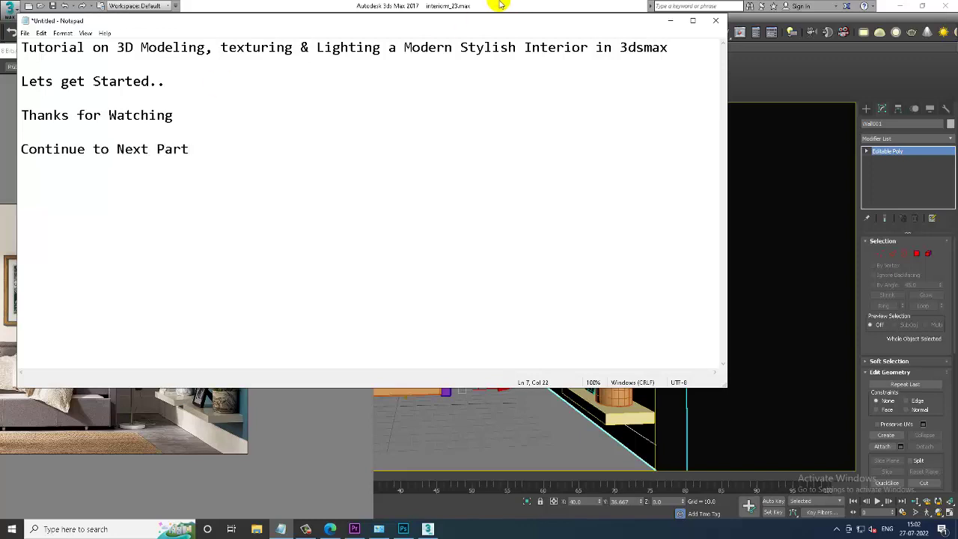
left_click(670, 20)
scroll(150, 270, "down", 3)
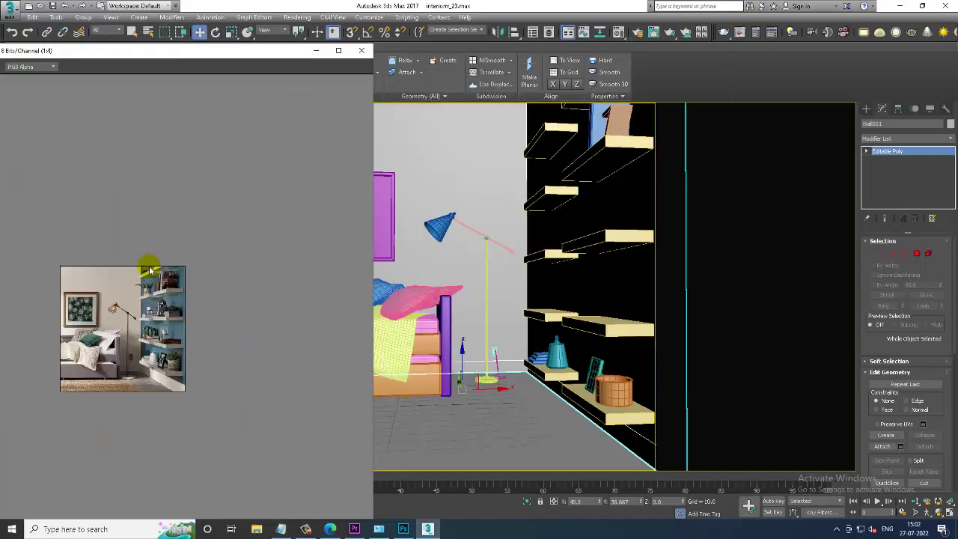
scroll(150, 270, "up", 2)
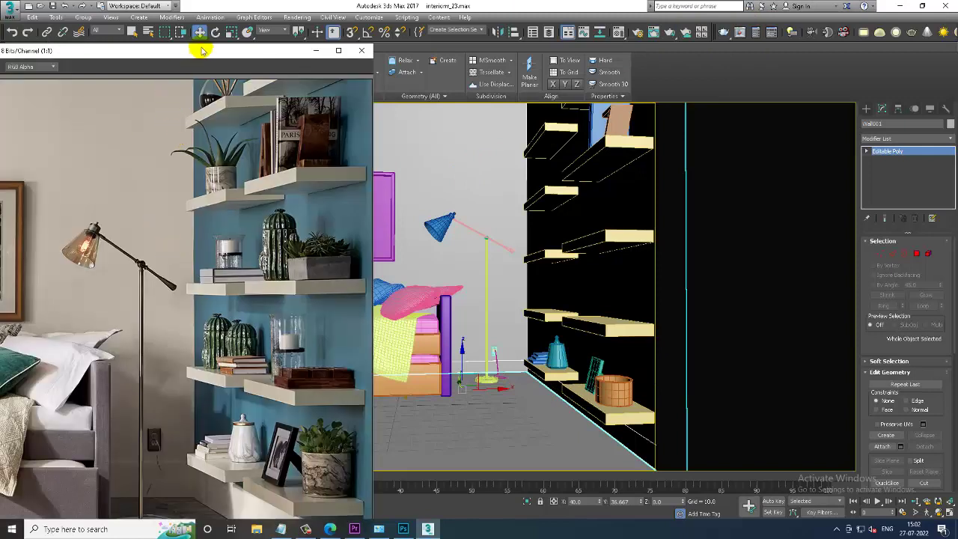
left_click_drag(201, 50, 111, 39)
left_click(531, 215)
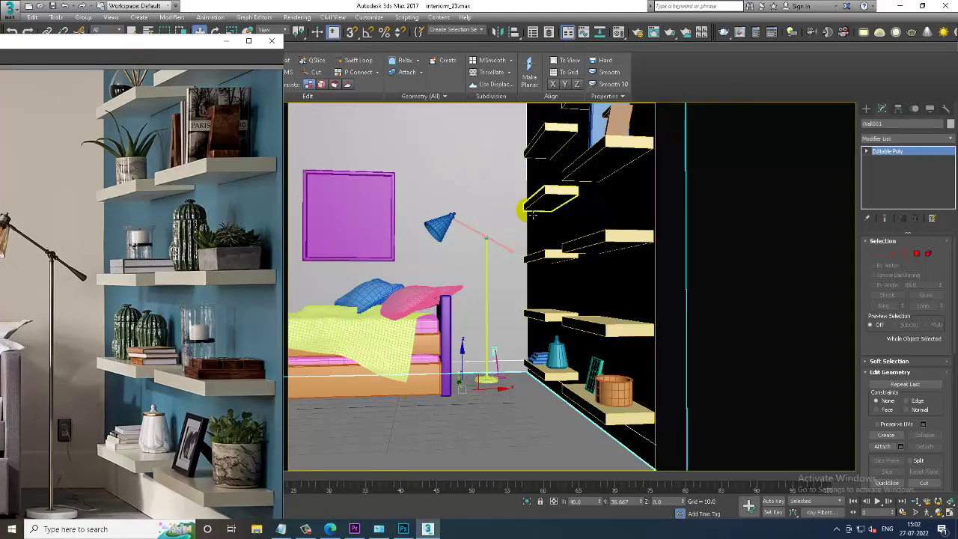